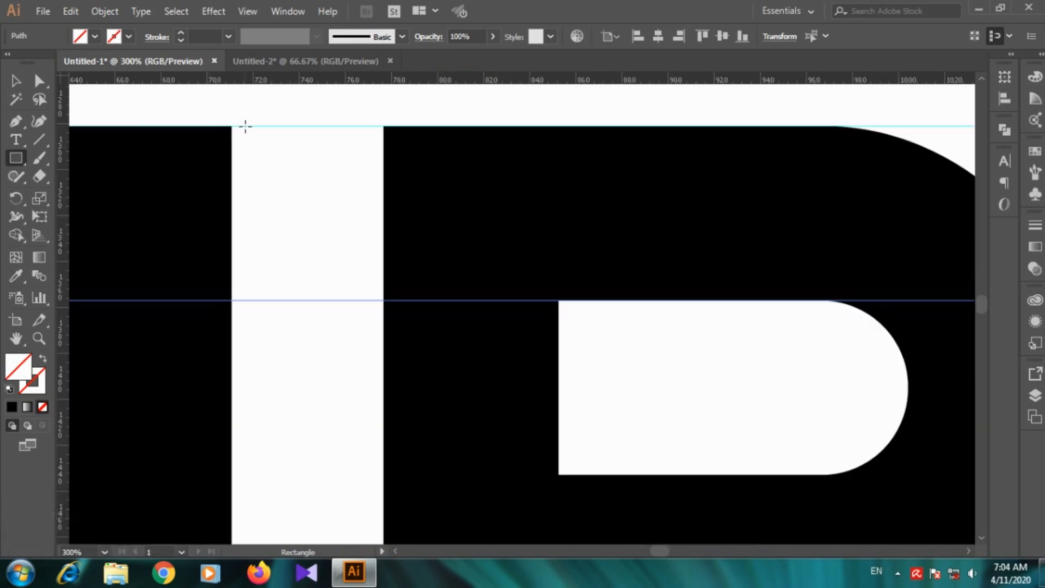
Step: Draw a black-filled rectangle between the two horizontal guides, bridging the gap between the tops of the U and the B
drag(246, 126, 366, 300)
click(14, 80)
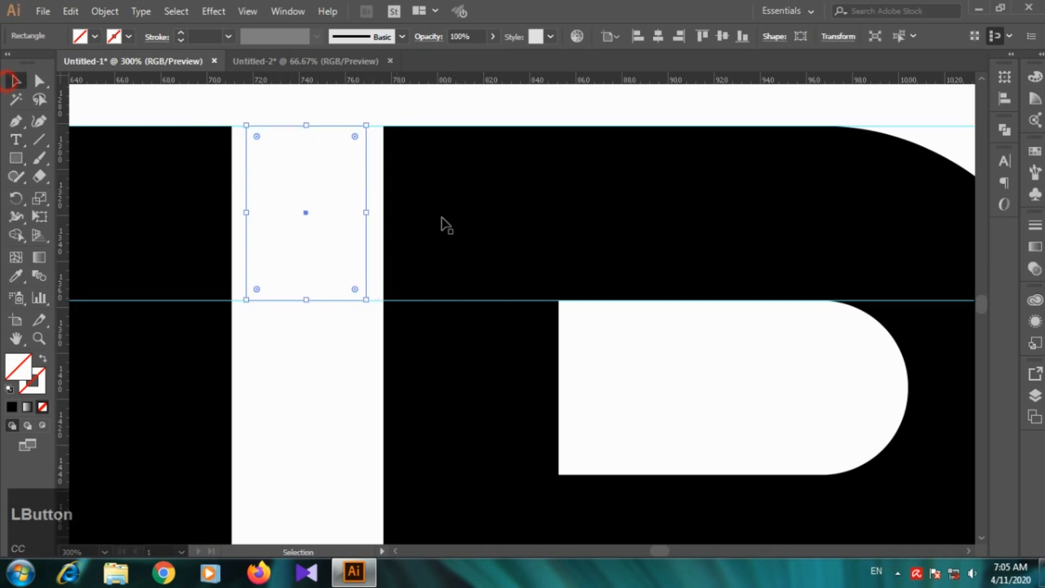
drag(366, 212, 426, 213)
drag(247, 211, 202, 213)
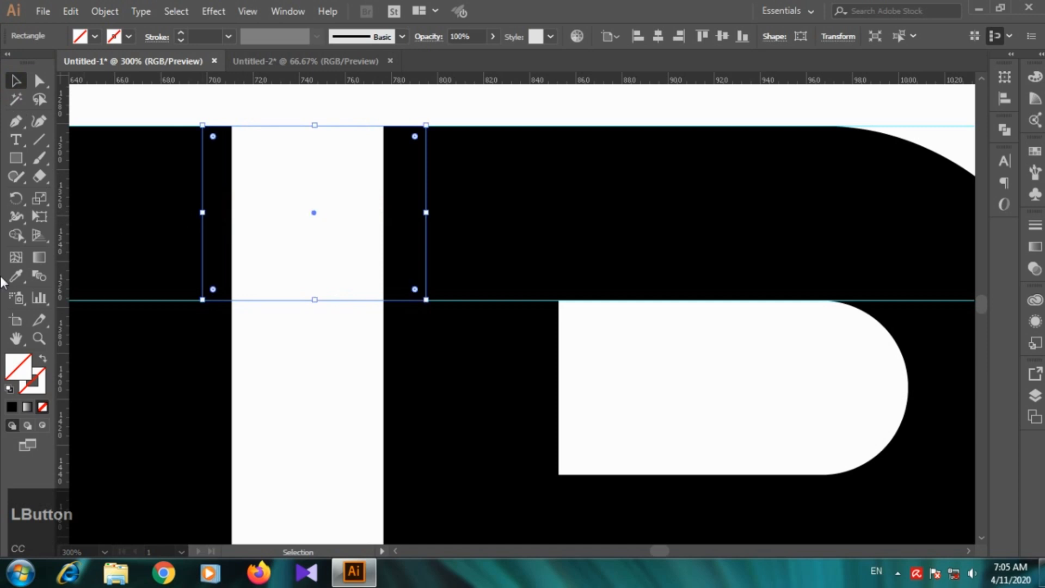
click(12, 408)
click(215, 100)
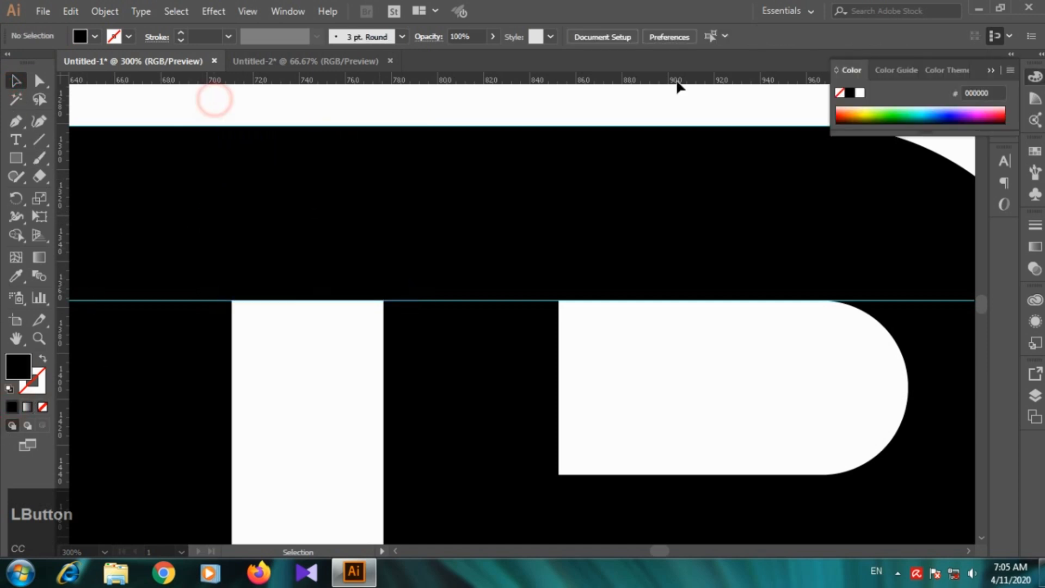
click(989, 72)
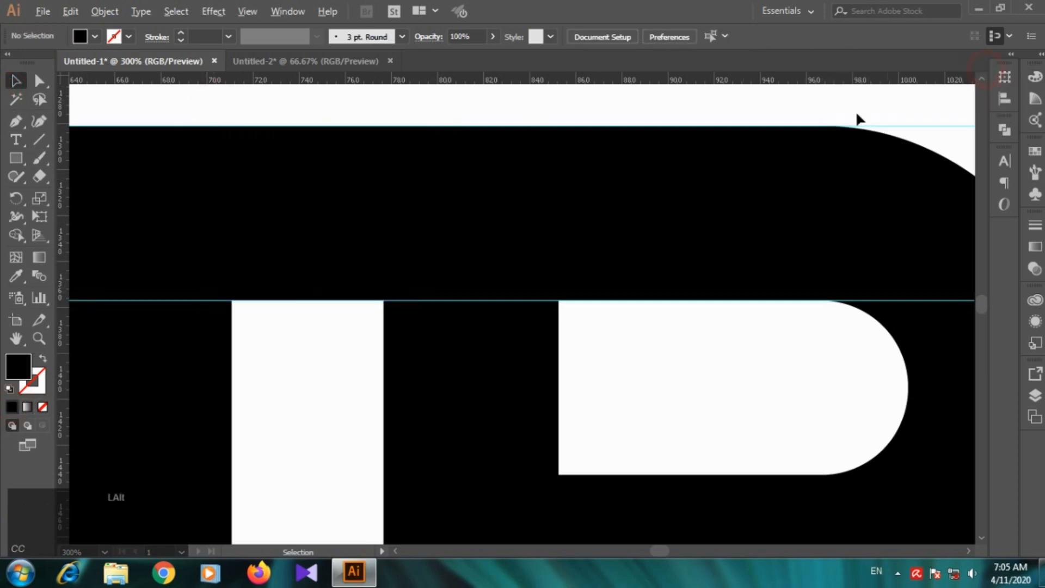
Step: Add two horizontal guides marking the upper and lower edges of the bottom stroke of the letters
scroll(682, 206, down, 6)
scroll(879, 227, up, 4)
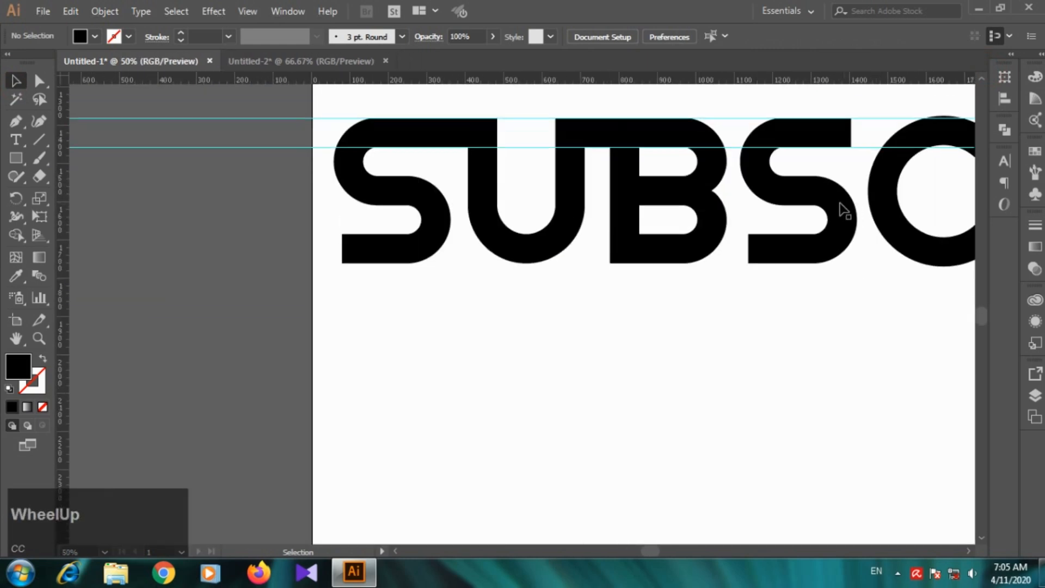
drag(590, 80, 642, 333)
click(632, 367)
scroll(561, 244, up, 1)
scroll(434, 139, up, 3)
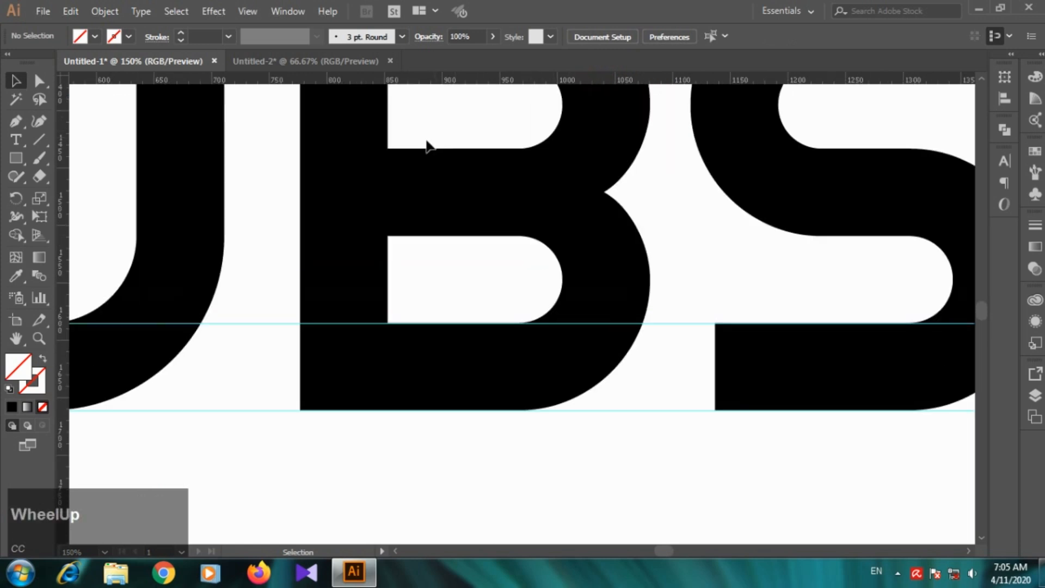
Step: Make a copy of the bridging rectangle rotated by 90°
scroll(376, 136, down, 1)
scroll(387, 140, up, 1)
click(321, 117)
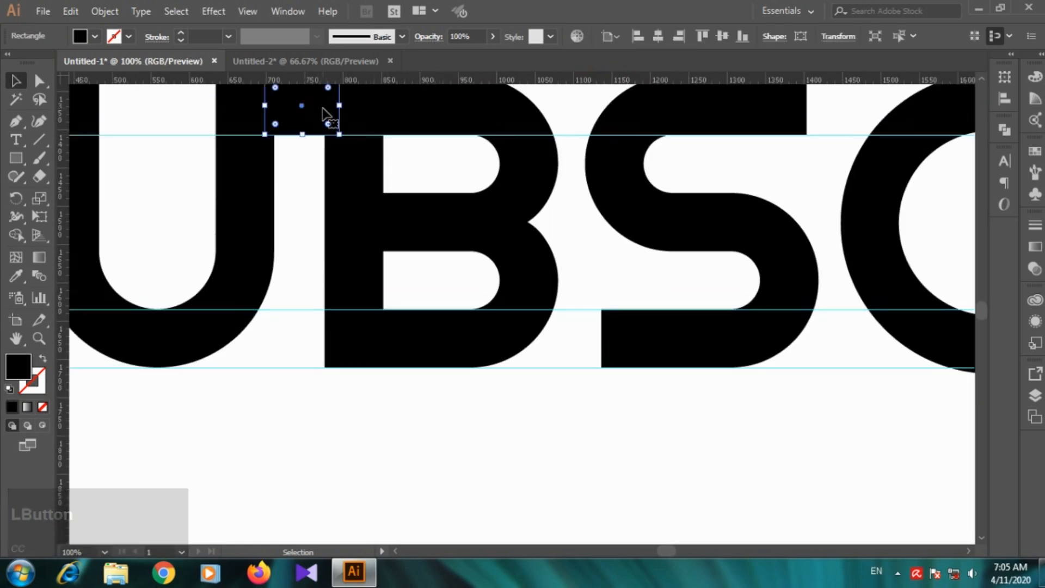
right_click(324, 109)
click(389, 334)
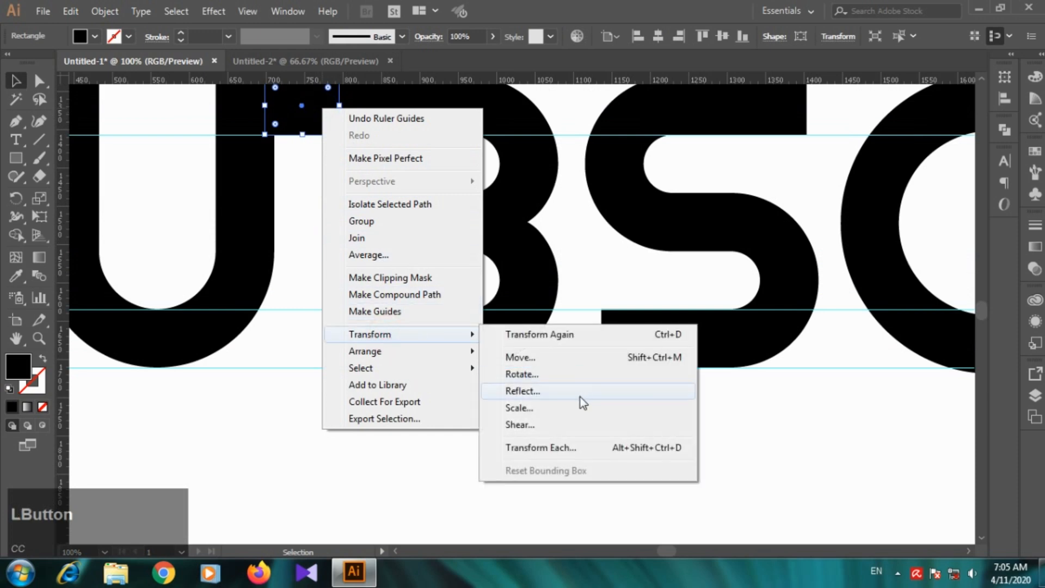
click(560, 374)
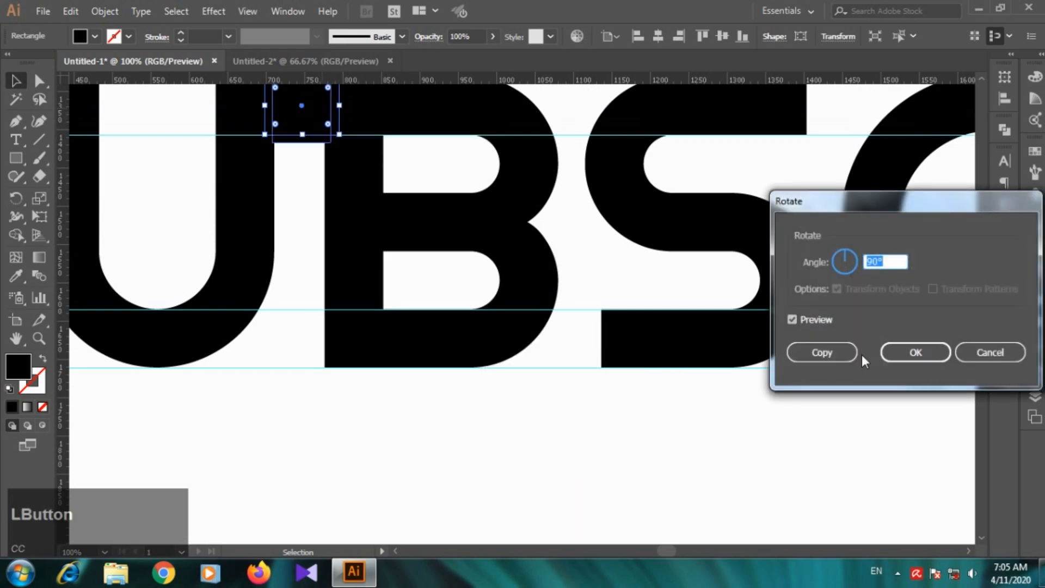
click(834, 352)
Step: Move the rotated rectangle over the B, aligned with the inner edge of its vertical stem and extending below the baseline
drag(315, 118, 413, 394)
scroll(384, 248, up, 3)
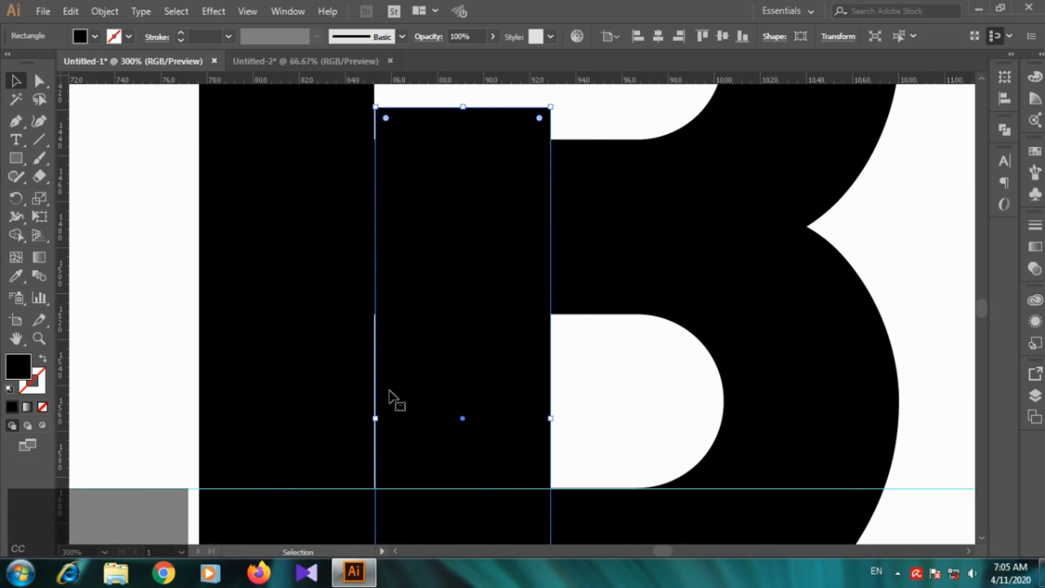
drag(431, 356, 436, 349)
scroll(442, 358, down, 3)
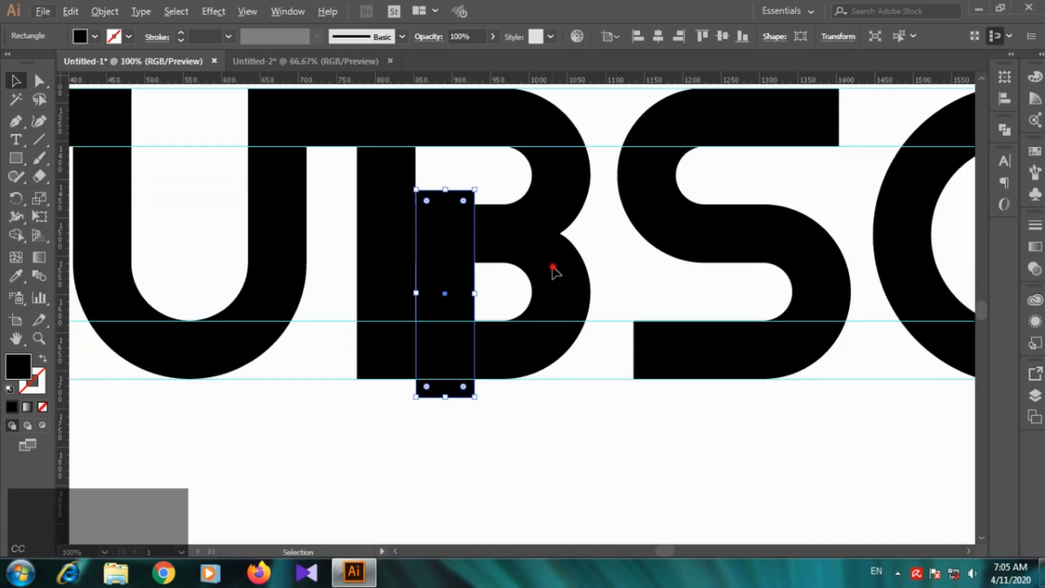
Step: Ungroup the SUBSCRIBE lettering into separate letters and clear the selection
click(554, 272)
right_click(535, 354)
scroll(501, 387, down, 1)
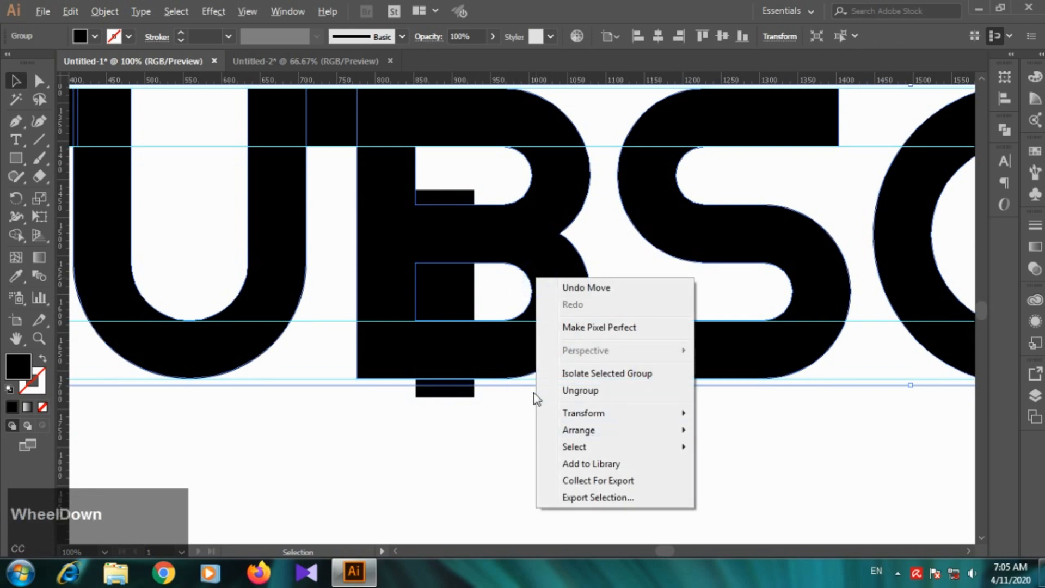
scroll(502, 361, down, 2)
right_click(538, 319)
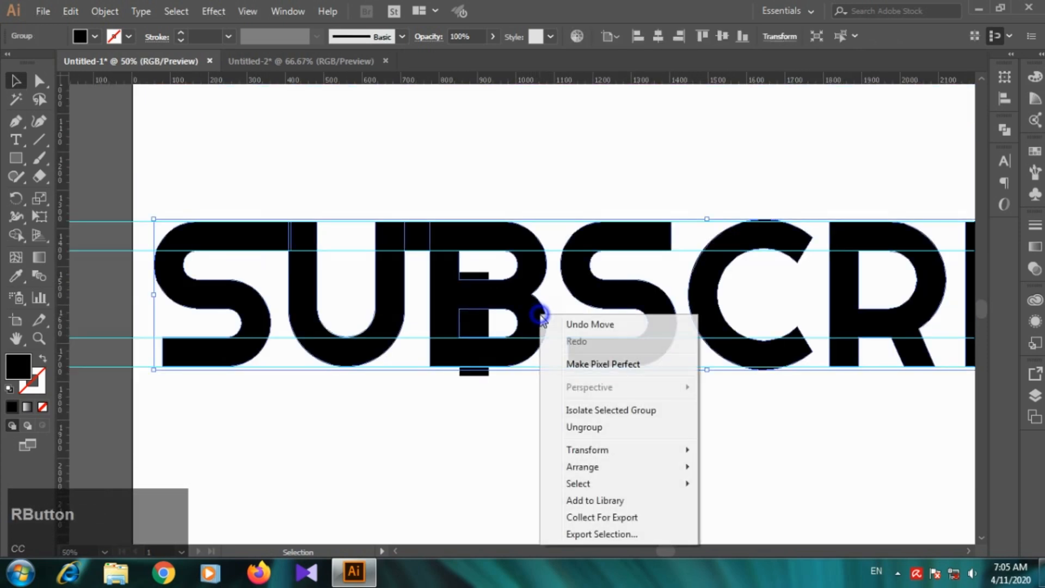
click(583, 427)
click(546, 464)
Step: Subtract the vertical rectangle from the B with the Pathfinder's Minus Front mode
scroll(544, 306, up, 1)
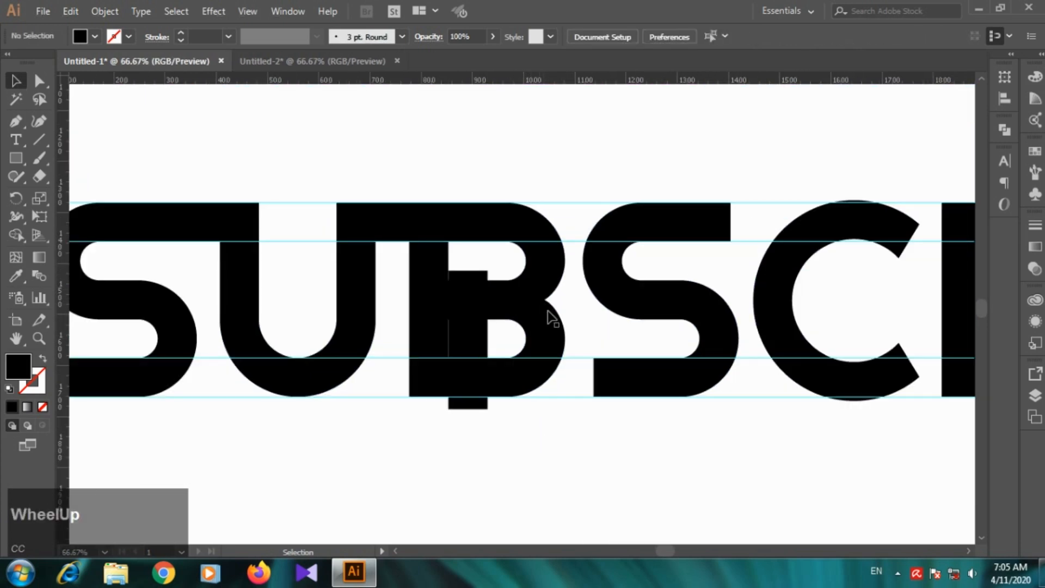
click(546, 315)
shift+click(475, 277)
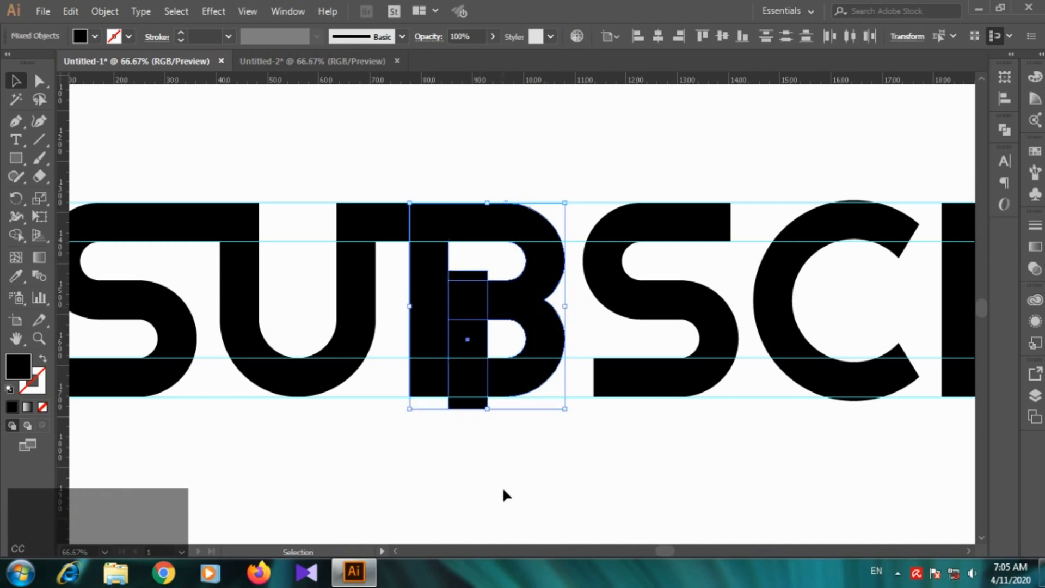
click(1005, 130)
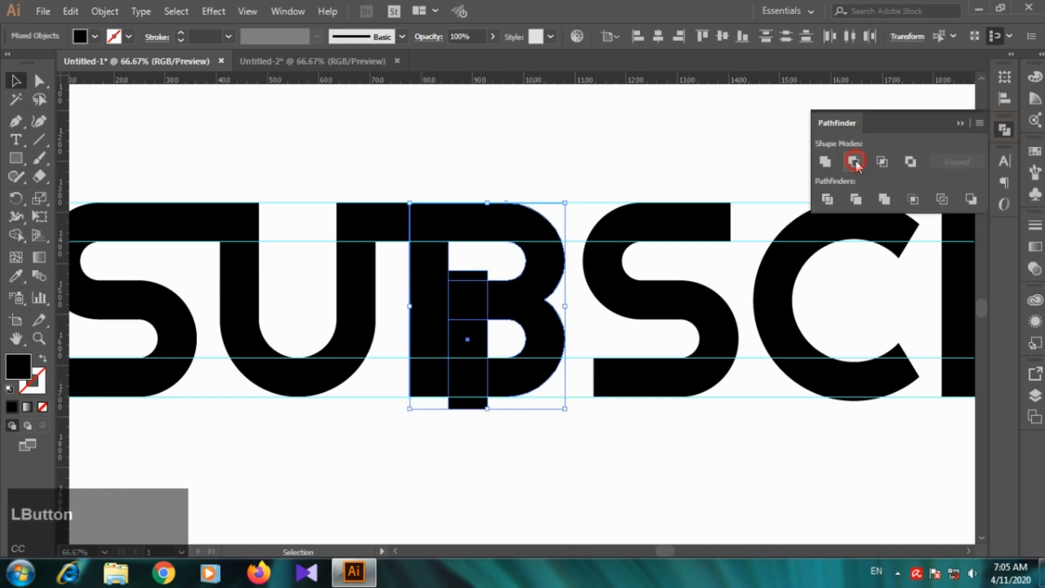
click(854, 162)
click(961, 124)
click(607, 460)
Step: Select the cut B with Direct Selection and delete the stray anchor point on the inner edge of its stem
click(451, 289)
click(39, 81)
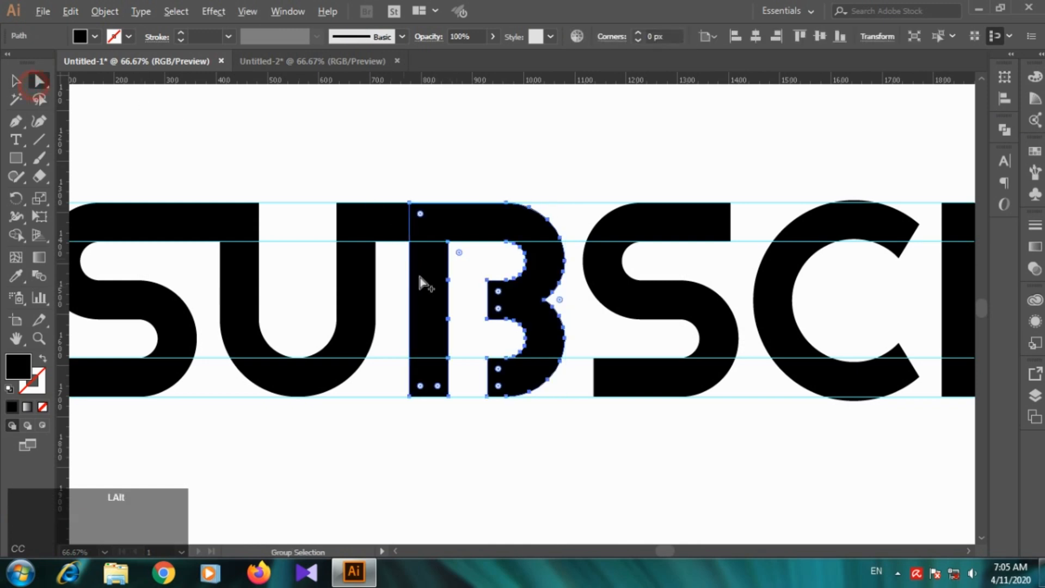
scroll(436, 294, up, 6)
click(658, 303)
click(549, 226)
scroll(558, 269, down, 5)
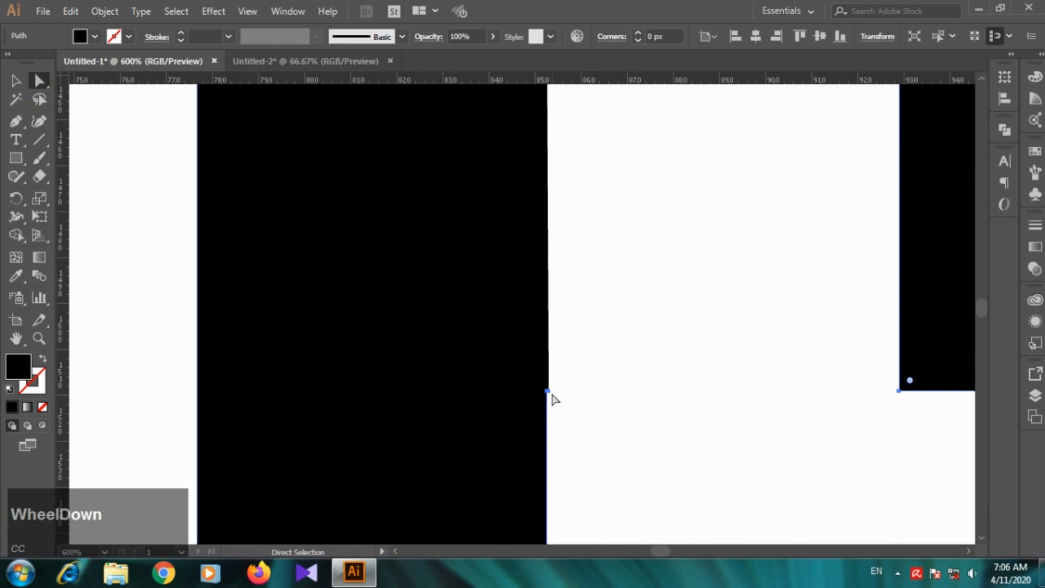
click(548, 391)
key(Delete)
Step: Reconnect the inner edge of the B's stem with a straight vertical Pen segment
click(16, 121)
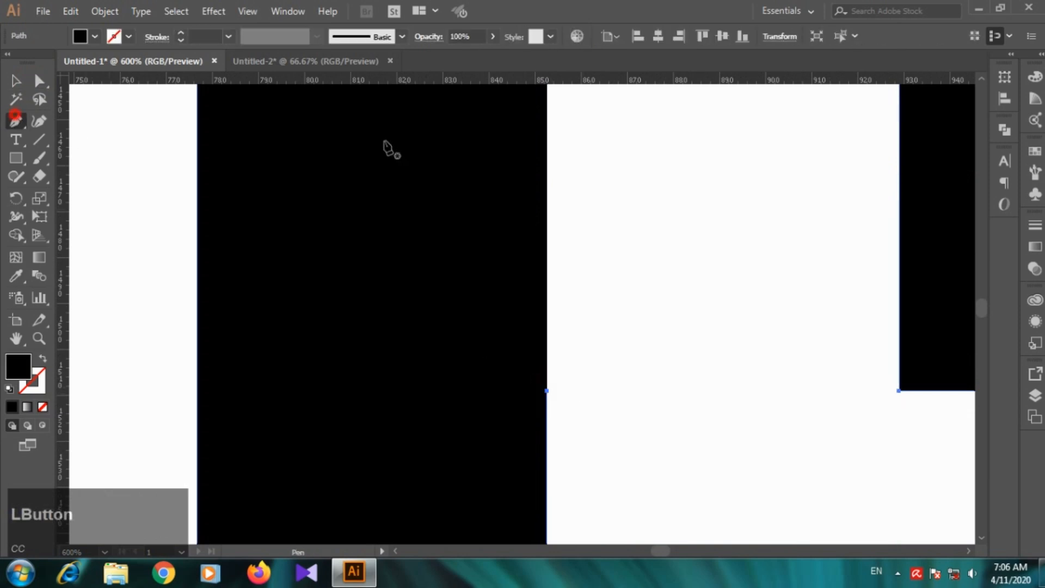
scroll(541, 140, down, 2)
click(535, 106)
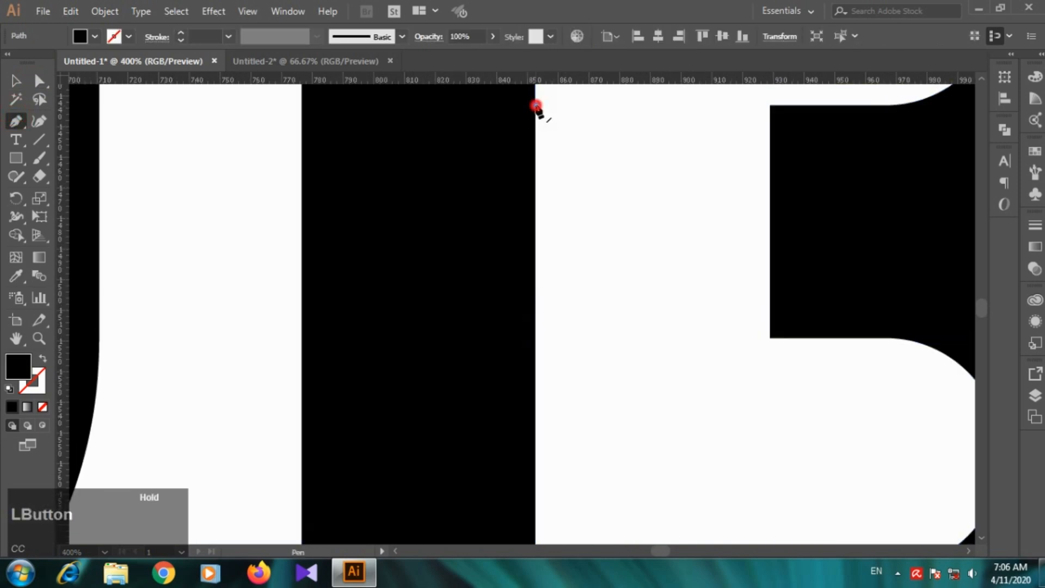
click(535, 338)
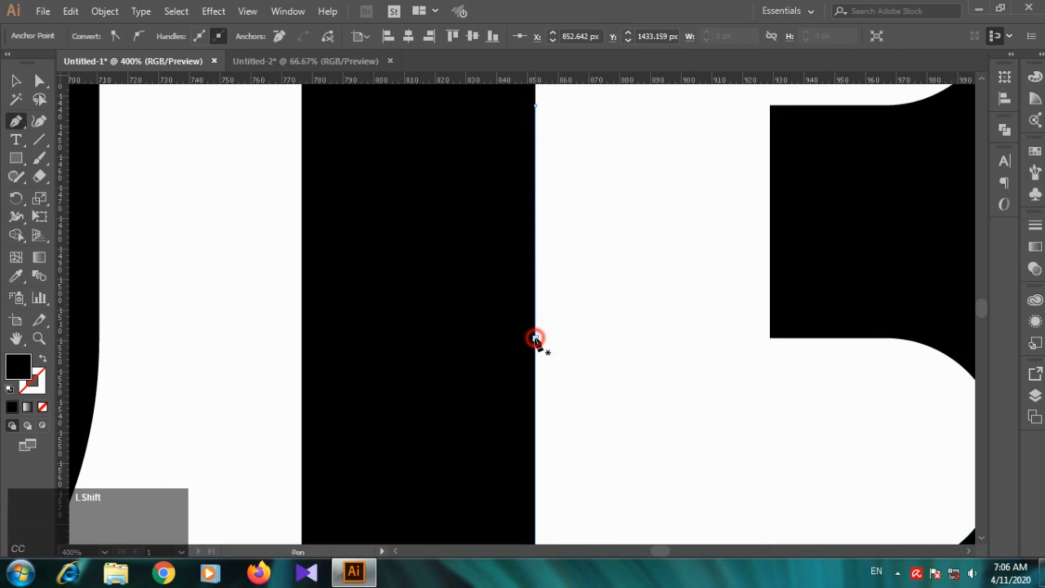
scroll(245, 245, down, 2)
click(15, 80)
scroll(478, 284, down, 2)
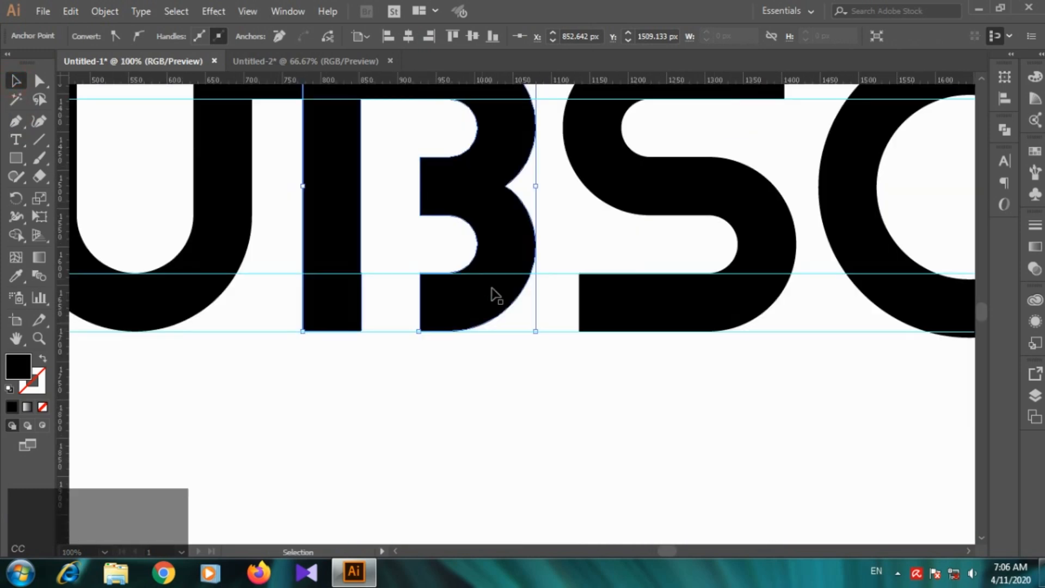
Step: Select the B and place a vertical guide along the inner edge of its stem
click(450, 364)
click(452, 299)
scroll(332, 308, up, 3)
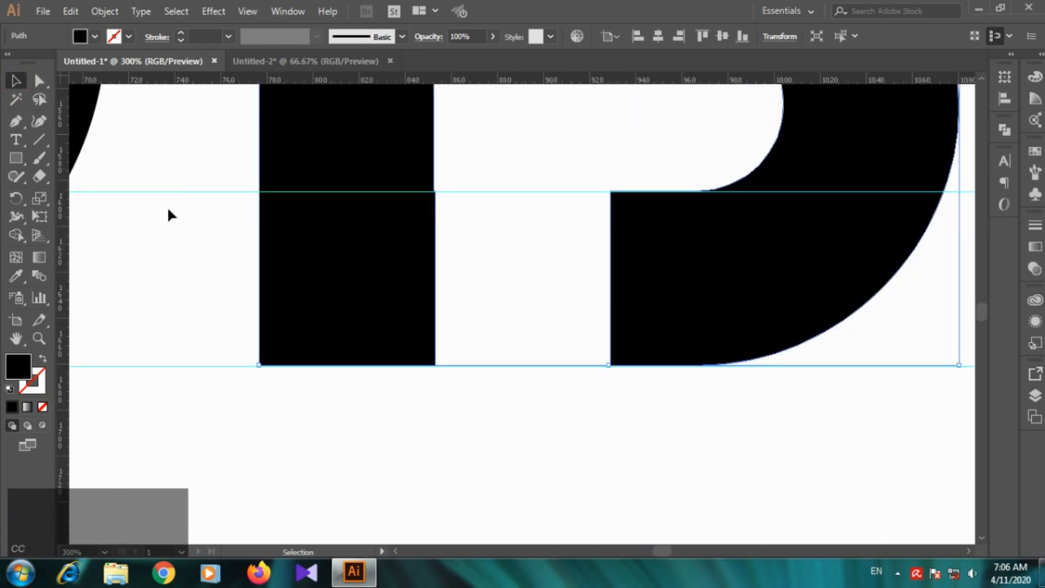
drag(60, 188, 434, 214)
click(277, 263)
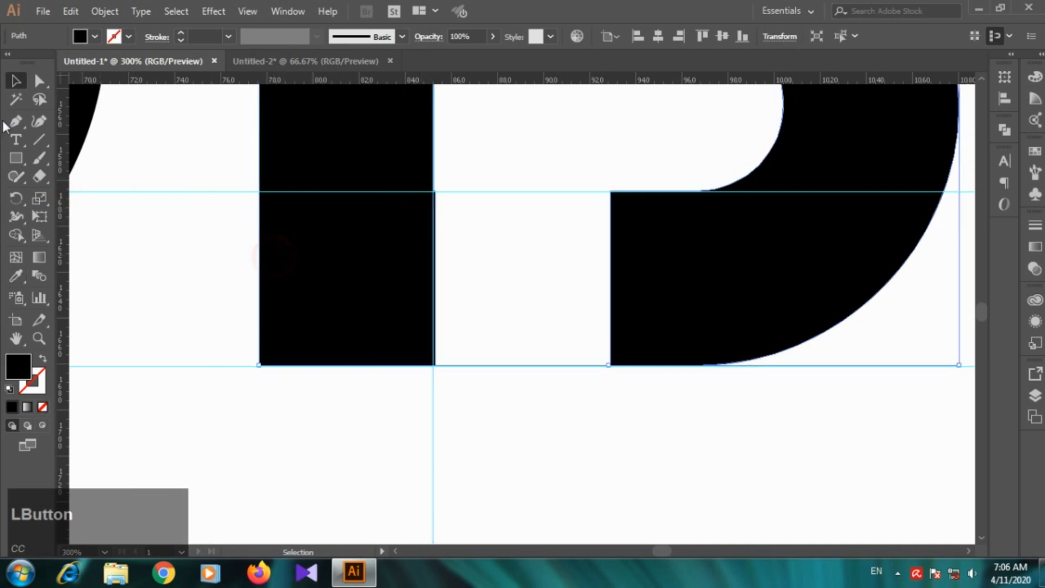
Step: Add an anchor point where the vertical guide meets the stem's bottom edge and delete the corner point beyond the guide
click(46, 84)
key(p)
scroll(436, 388, up, 4)
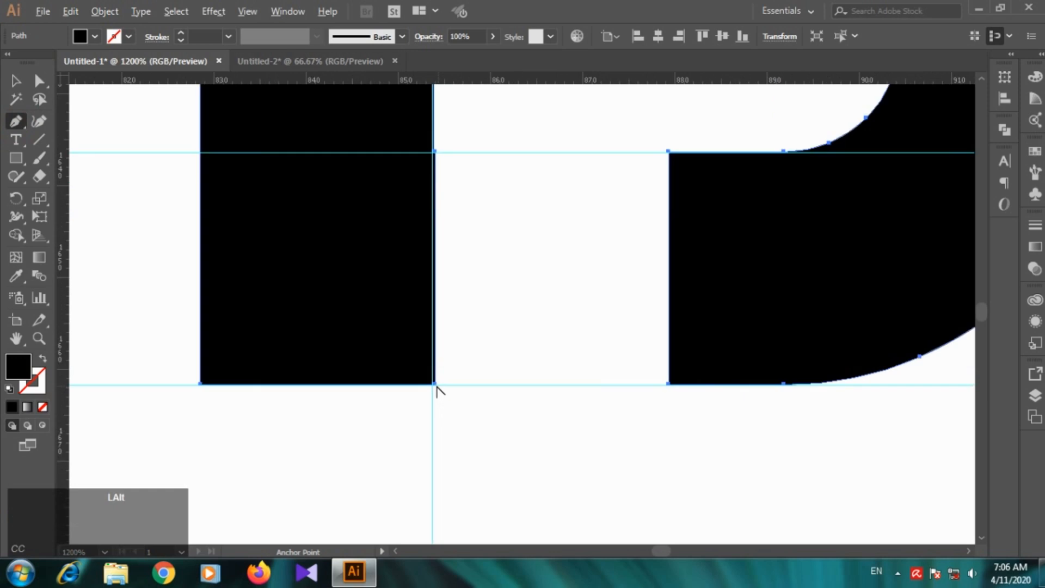
scroll(437, 387, up, 1)
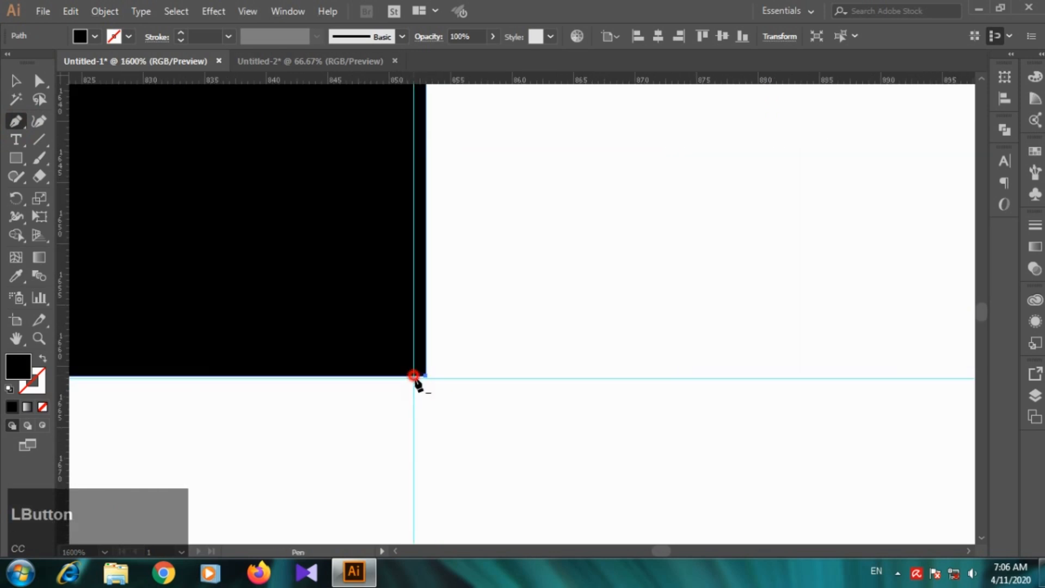
key(ctrl+z)
click(417, 376)
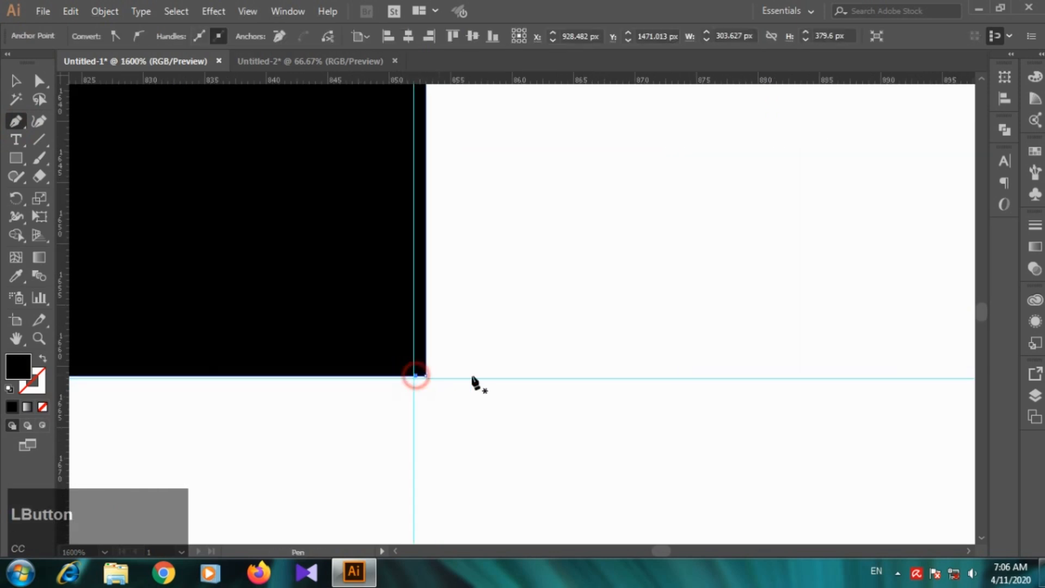
click(427, 377)
key(Delete)
Step: Delete the anchor point on the stem's inner edge near the guide above the bottom stroke
scroll(470, 322, down, 3)
scroll(431, 191, up, 3)
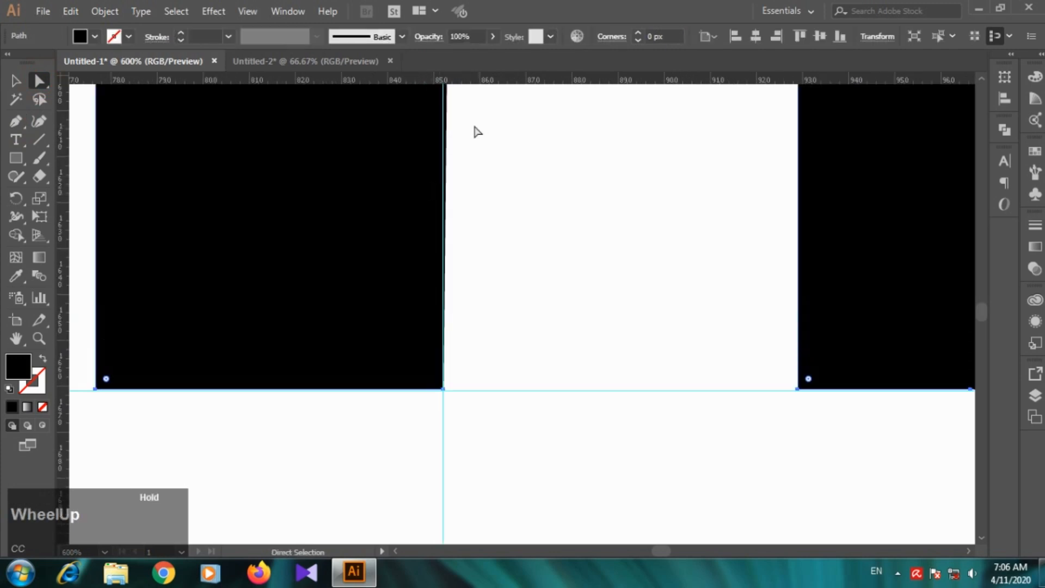
click(446, 115)
key(Delete)
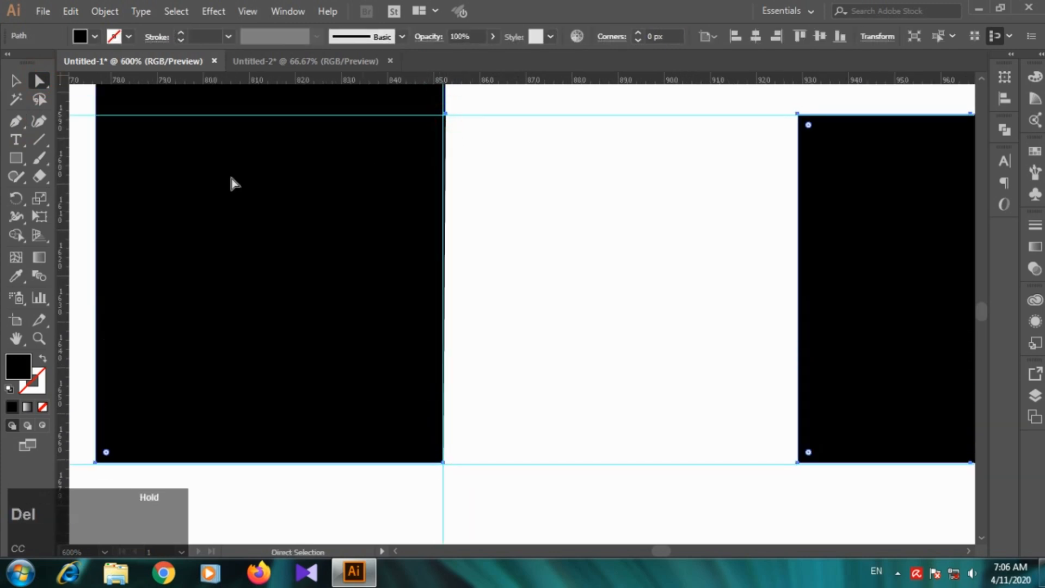
Step: Try to redraw the lower part of the stem's inner edge with the Pen tool down to the guide intersection
click(15, 121)
click(446, 116)
click(443, 464)
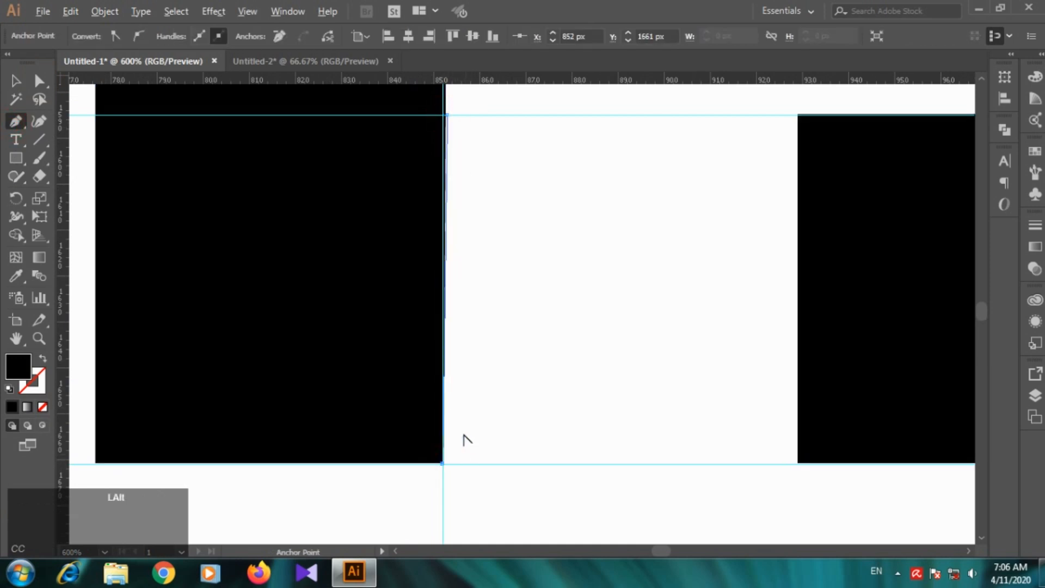
scroll(457, 446, down, 6)
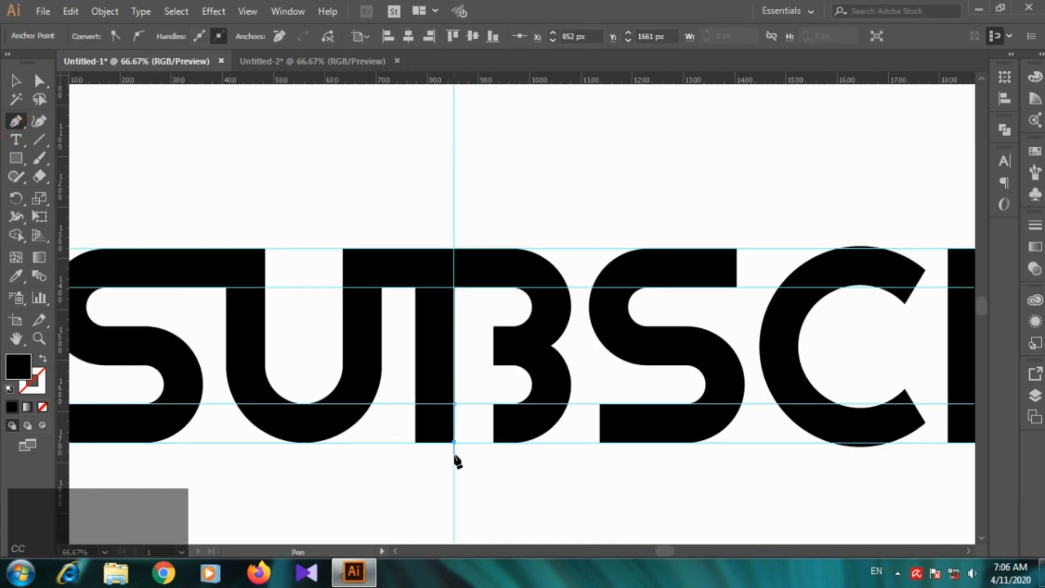
Step: Undo the Pen segment on the stem's lower inner edge and the repeated attempts at its bottom corner
scroll(454, 458, up, 7)
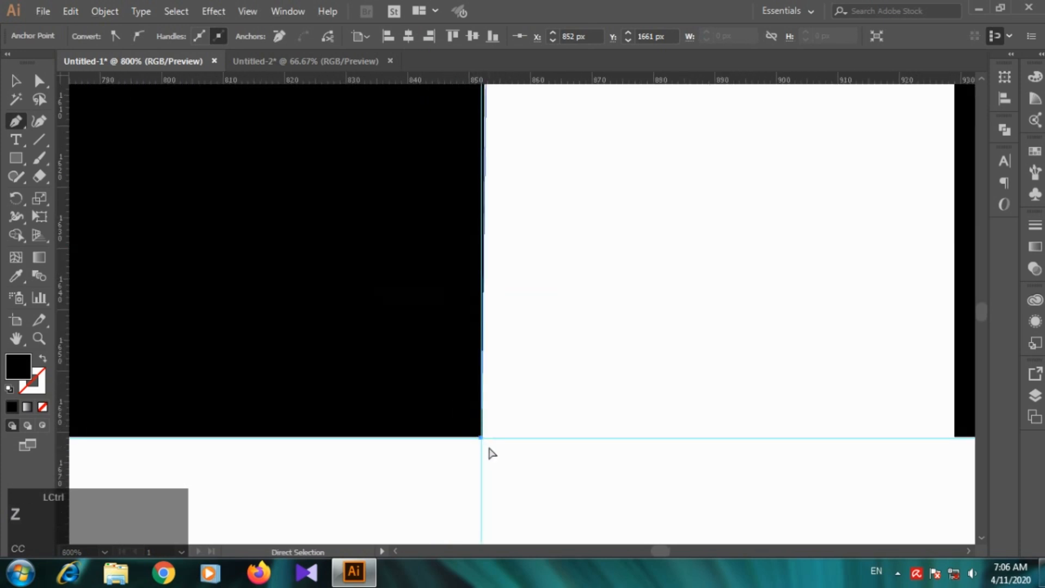
key(ctrl+z)
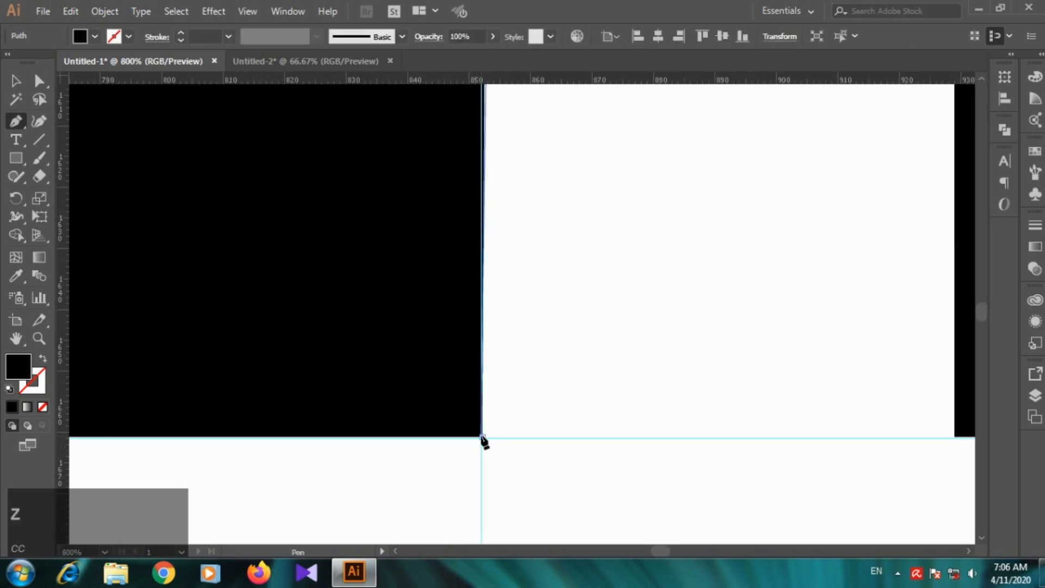
click(482, 437)
key(ctrl+z)
click(482, 438)
key(ctrl+z)
key(ctrl+a)
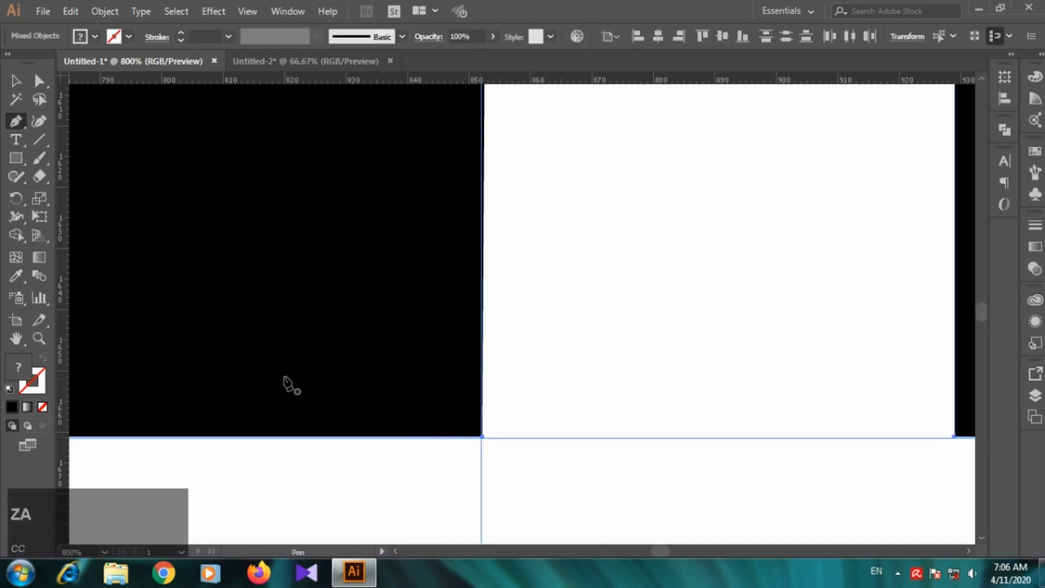
click(16, 81)
click(707, 301)
scroll(628, 371, down, 4)
scroll(629, 370, up, 1)
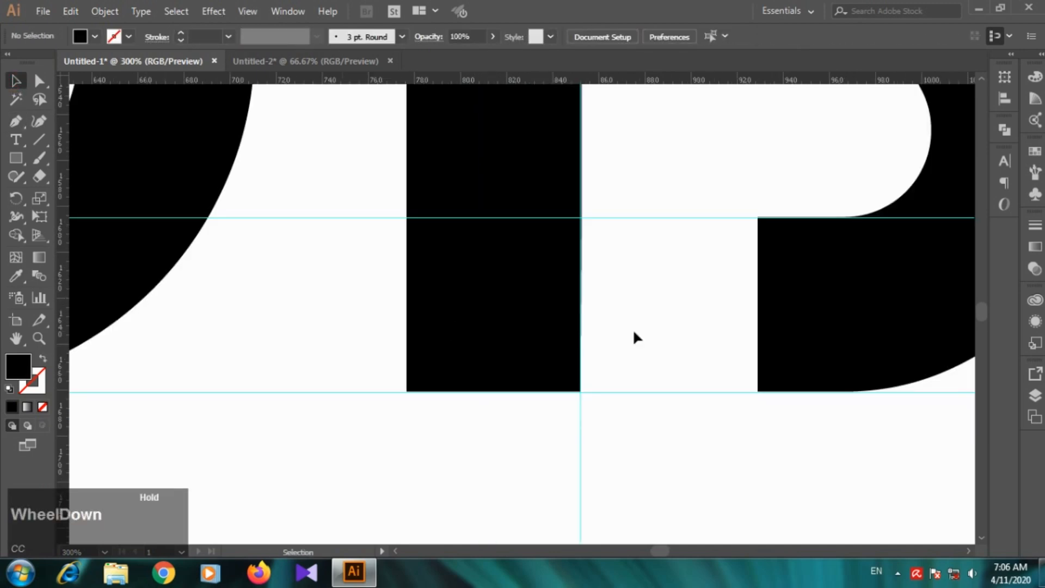
Step: Examine the whole SUBSCRIBE lettering to find the next letters to join
scroll(627, 321, down, 7)
scroll(848, 334, down, 1)
scroll(909, 326, down, 3)
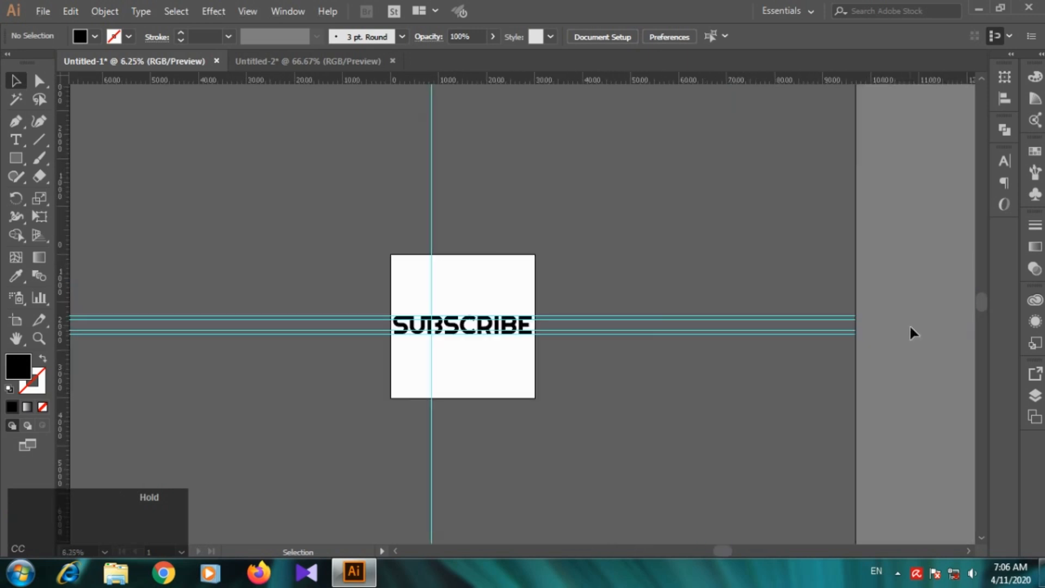
scroll(478, 352, up, 1)
scroll(479, 360, down, 1)
key(space)
drag(495, 364, 487, 362)
scroll(447, 331, up, 3)
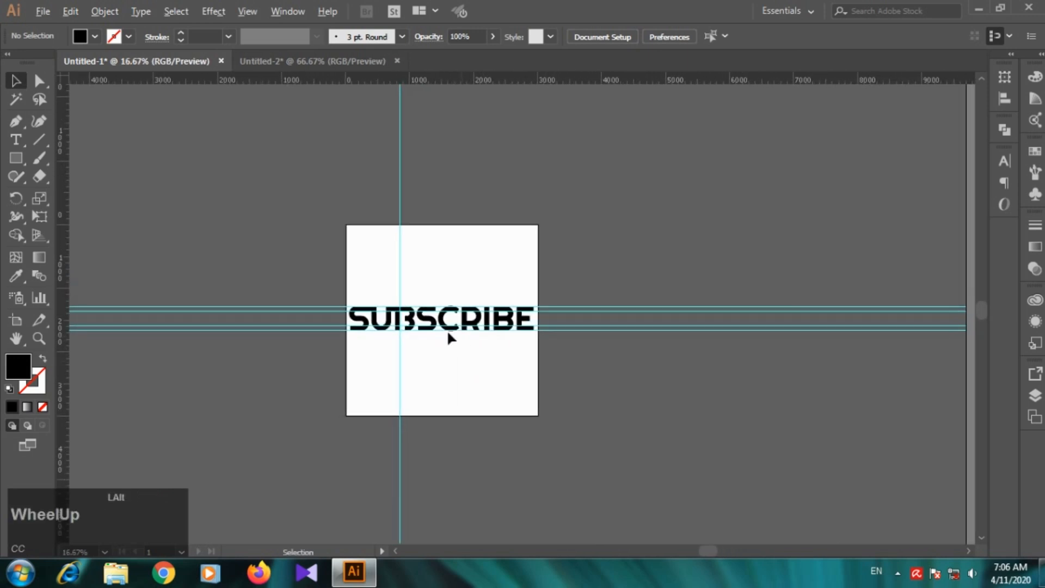
scroll(285, 338, up, 3)
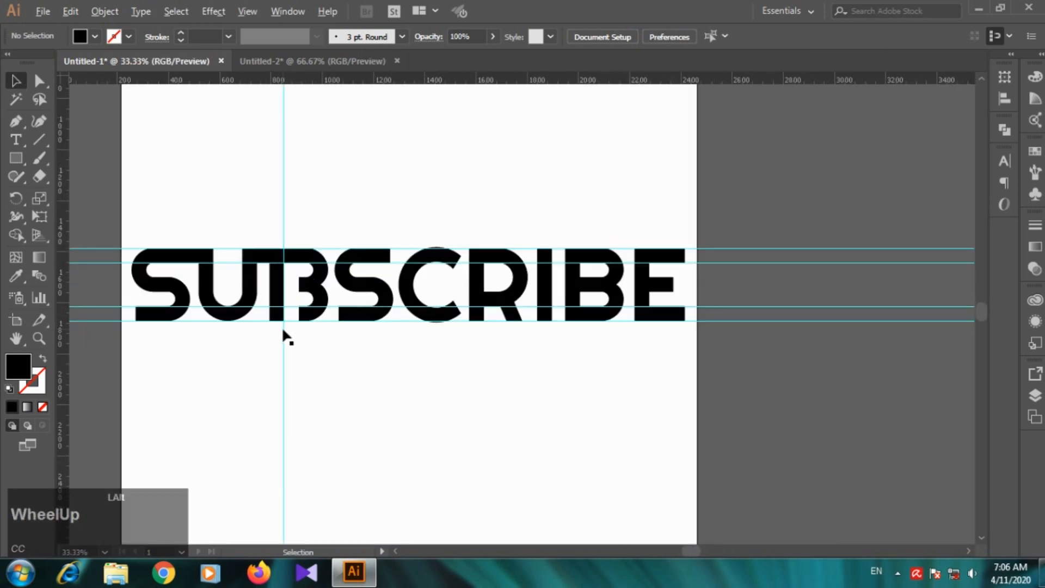
Step: Try placing a copy of the rectangle bridging U and B over the first B's bottom stroke
click(234, 133)
drag(231, 135, 358, 291)
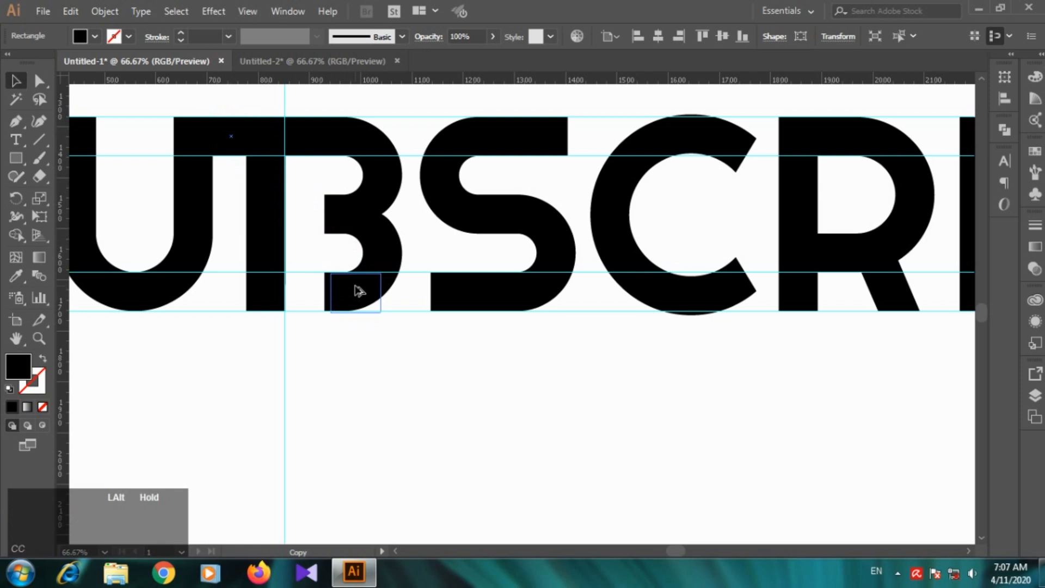
drag(358, 291, 354, 288)
scroll(343, 289, up, 5)
click(386, 237)
drag(386, 237, 390, 233)
key(ctrl+z)
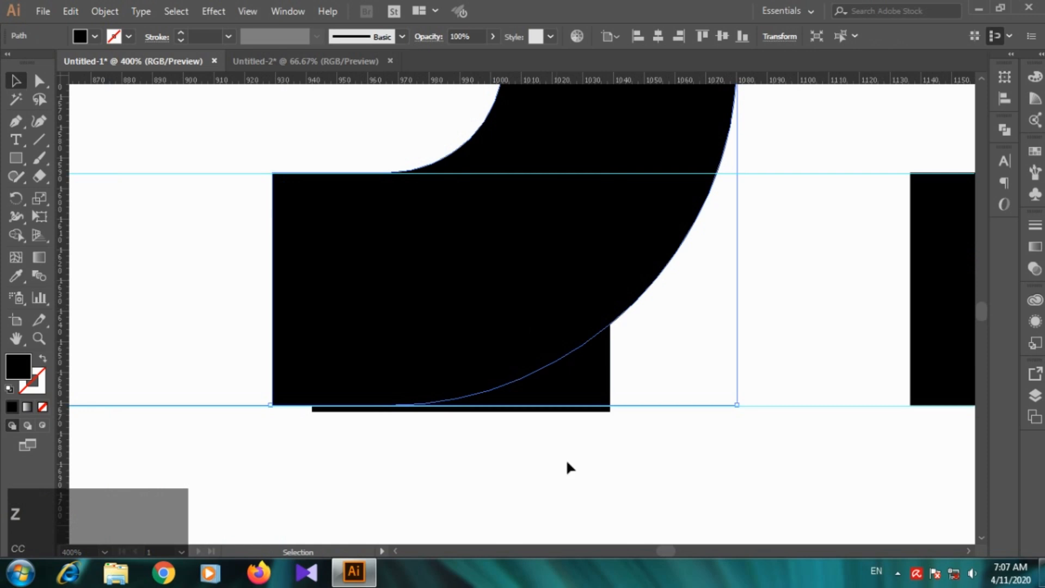
Step: Try stretching the copied rectangle between the two lower guides to join the first B's bottom stroke to the second S
click(603, 407)
click(594, 386)
drag(593, 376, 596, 368)
drag(610, 289, 910, 273)
click(793, 522)
scroll(836, 440, down, 2)
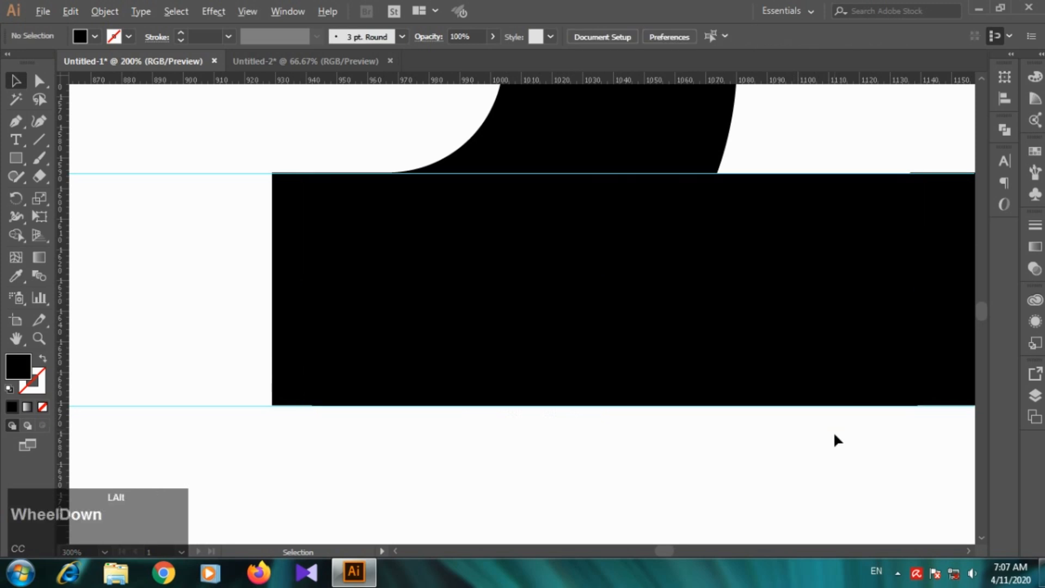
scroll(837, 440, down, 3)
Step: Delete the rectangle bridging the bottom of the first B and the second S
scroll(922, 397, up, 2)
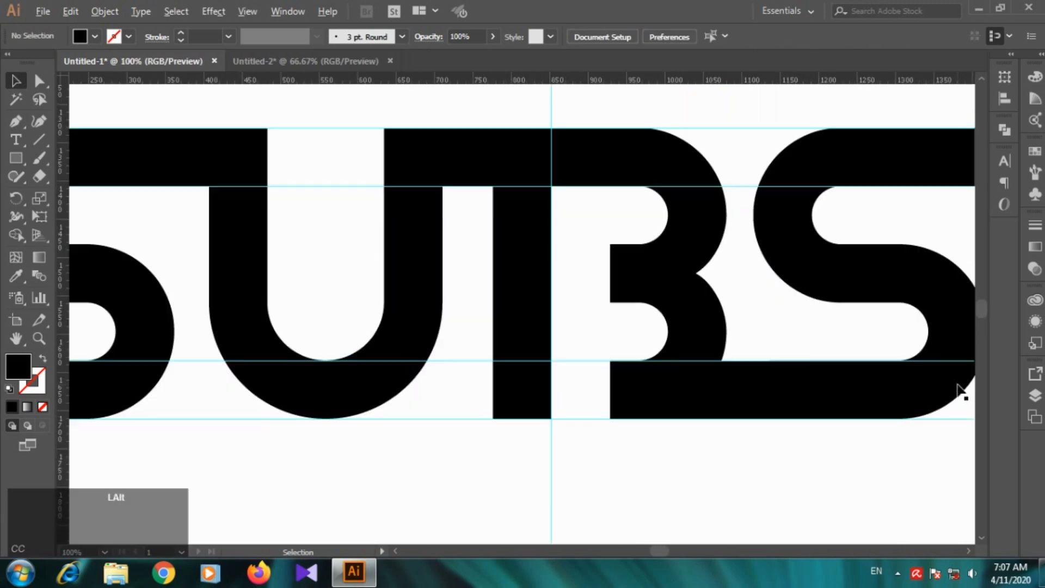
scroll(910, 416, up, 1)
click(665, 406)
key(Delete)
Step: Add anchor points on the upper and lower edges of the second S's bottom stroke, close to its open end
click(735, 381)
click(39, 82)
click(16, 121)
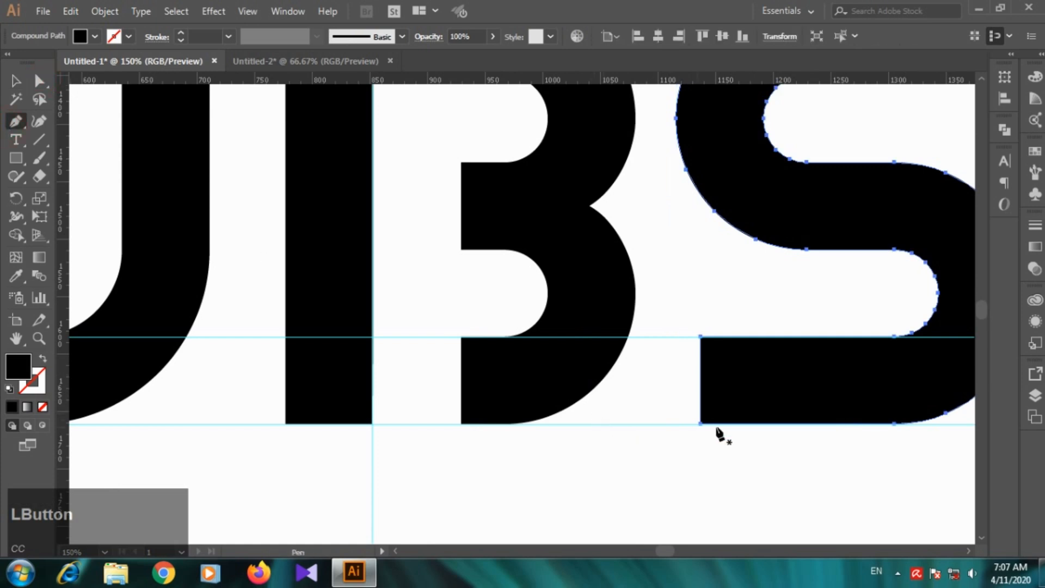
scroll(738, 433, up, 2)
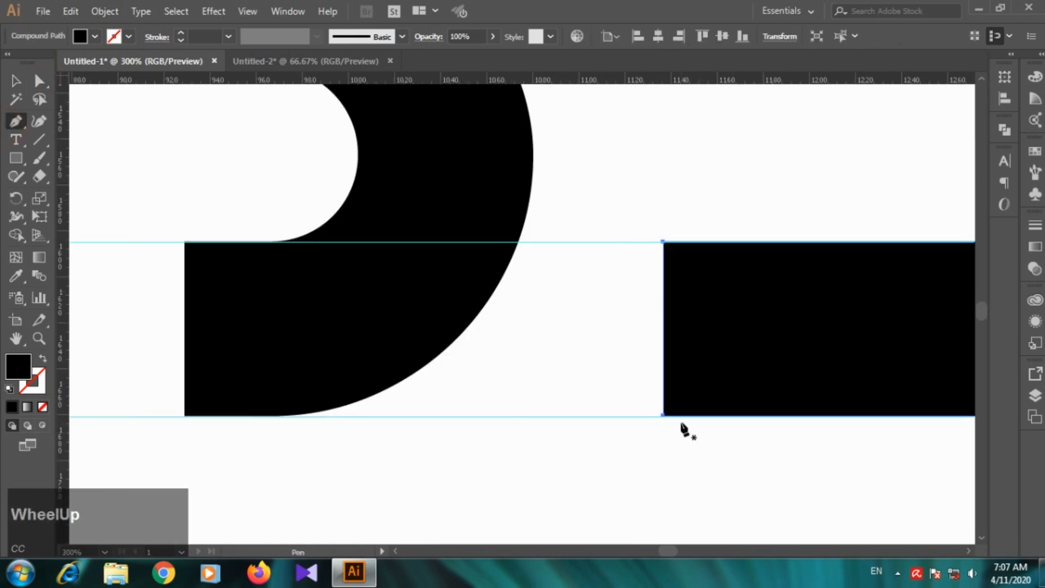
click(689, 416)
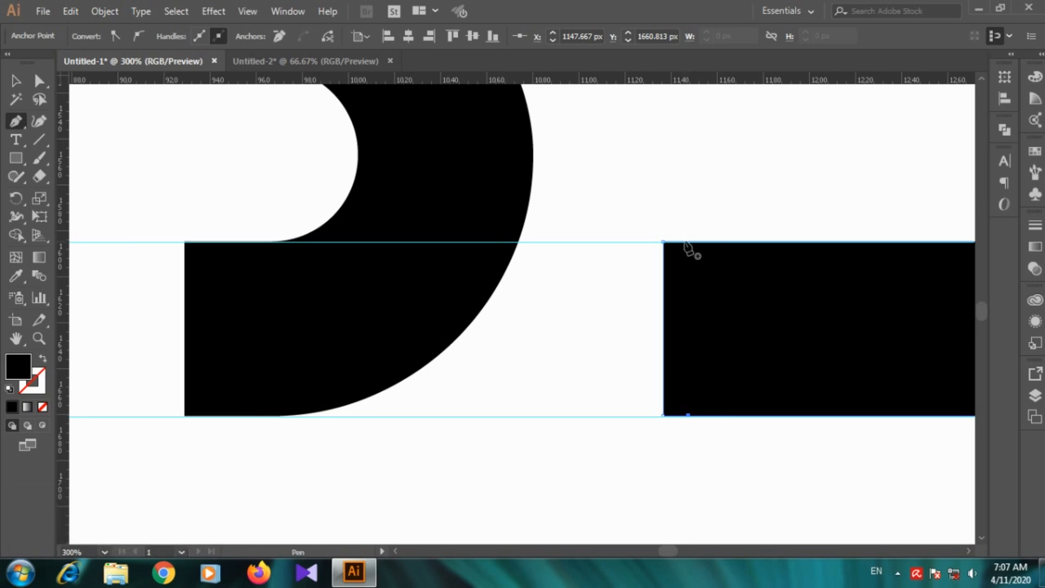
click(685, 243)
key(ctrl+z)
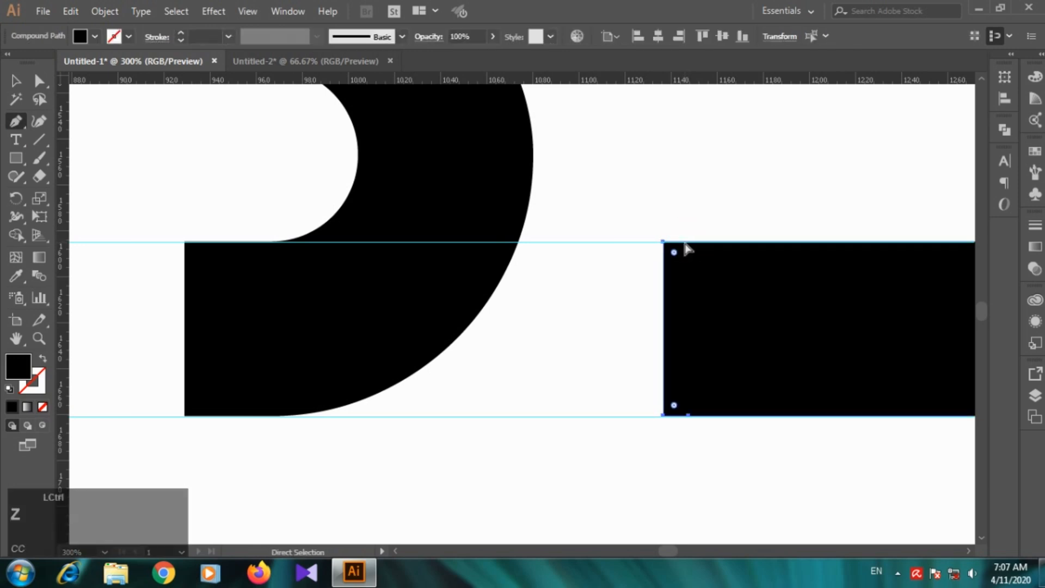
click(683, 242)
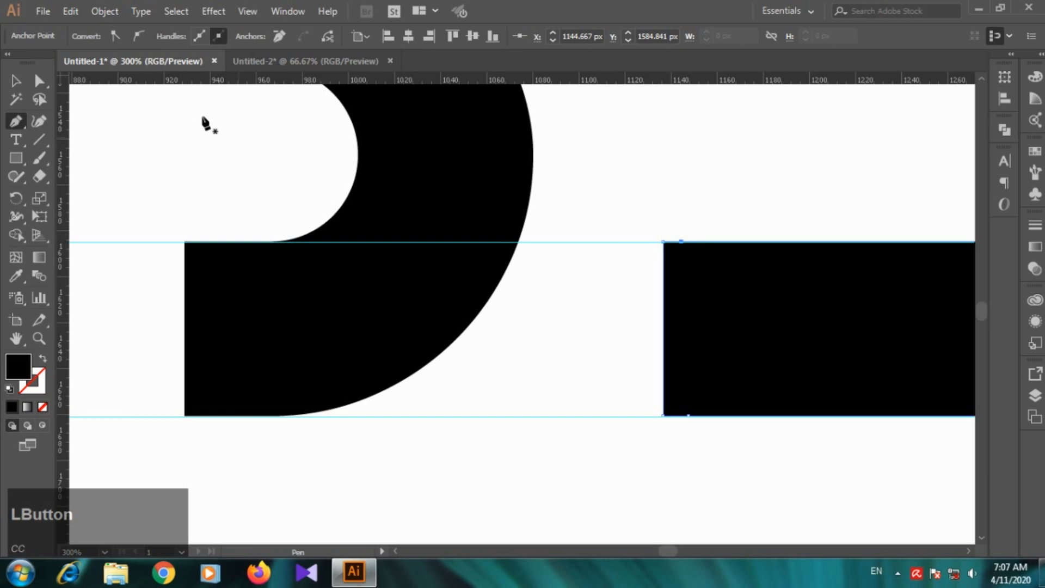
Step: Extend the open end of the second S's bottom stroke horizontally into the first B's lower bowl
drag(638, 216, 671, 438)
key(Left)
key(Left)
key(Left)
key(Left)
key(Left)
key(Left)
key(Left)
key(Left)
key(Left)
key(Left)
key(Left)
key(Left)
key(Left)
key(Left)
key(Left)
key(Left)
key(Left)
key(Left)
key(Left)
key(Left)
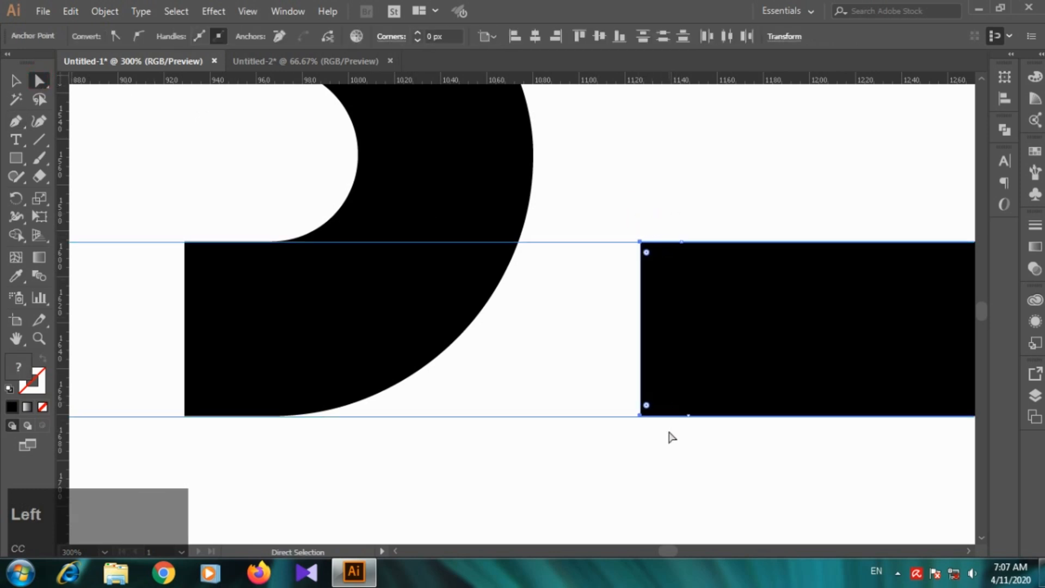
key(Left)
key(Left)
key(Left)
key(Left)
key(Left)
key(Left)
key(Left)
key(Left)
key(Left)
key(Left)
key(Left)
key(Left)
key(Left)
key(Left)
key(Left)
key(Left)
key(Left)
key(Left)
key(Left)
key(Left)
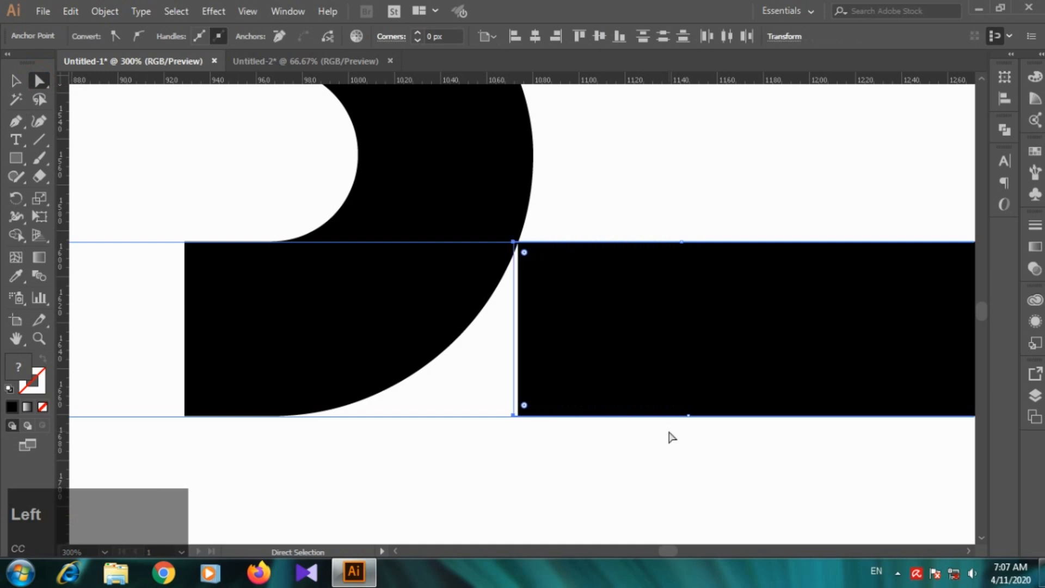
key(Left)
key(Left)
key(Left)
key(Left)
key(Left)
key(Left)
key(Left)
key(Left)
key(Left)
key(Left)
key(Left)
key(Left)
key(Left)
key(Left)
key(Left)
key(Left)
key(Left)
key(Left)
key(Left)
key(Left)
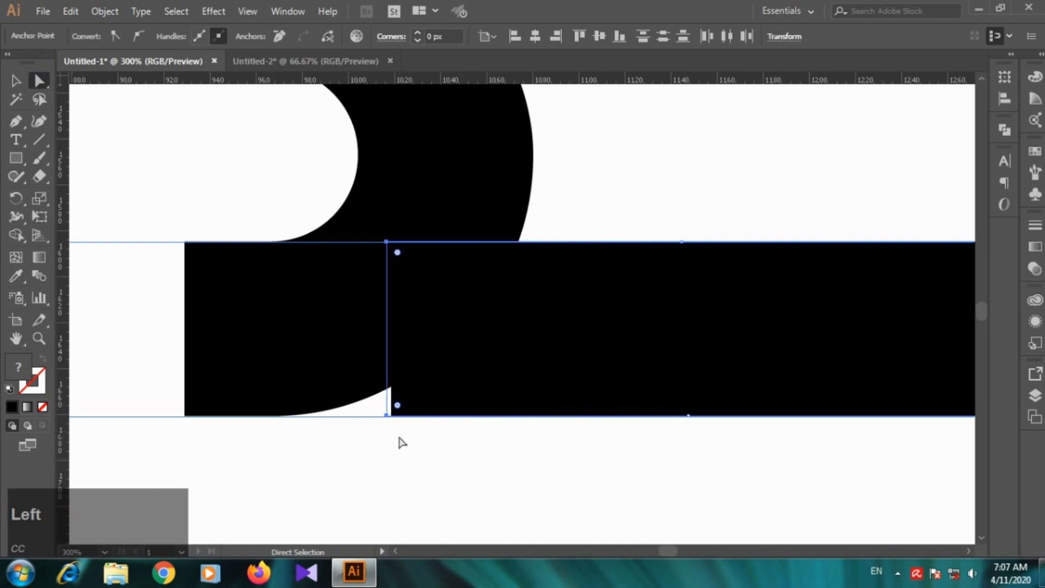
Step: Nudge the second S slightly left toward the first B
click(378, 441)
click(357, 401)
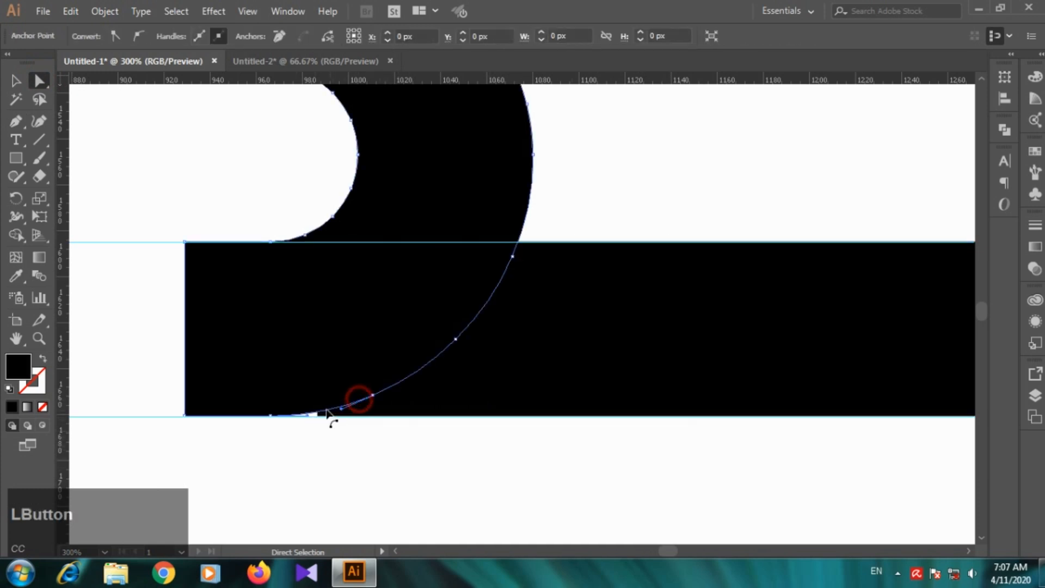
click(402, 413)
key(Left)
key(Left)
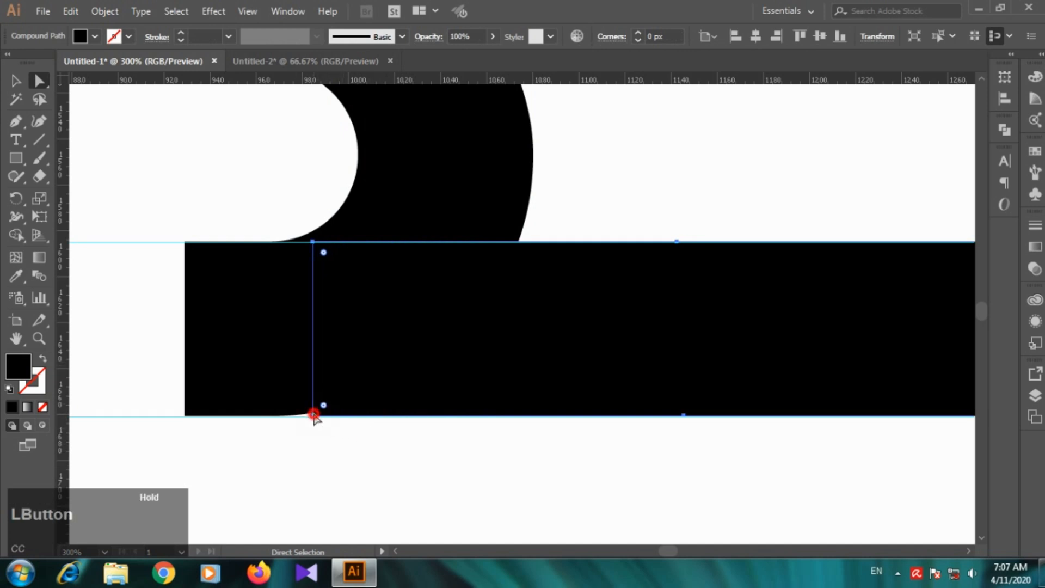
key(Left)
click(434, 448)
click(419, 360)
click(477, 401)
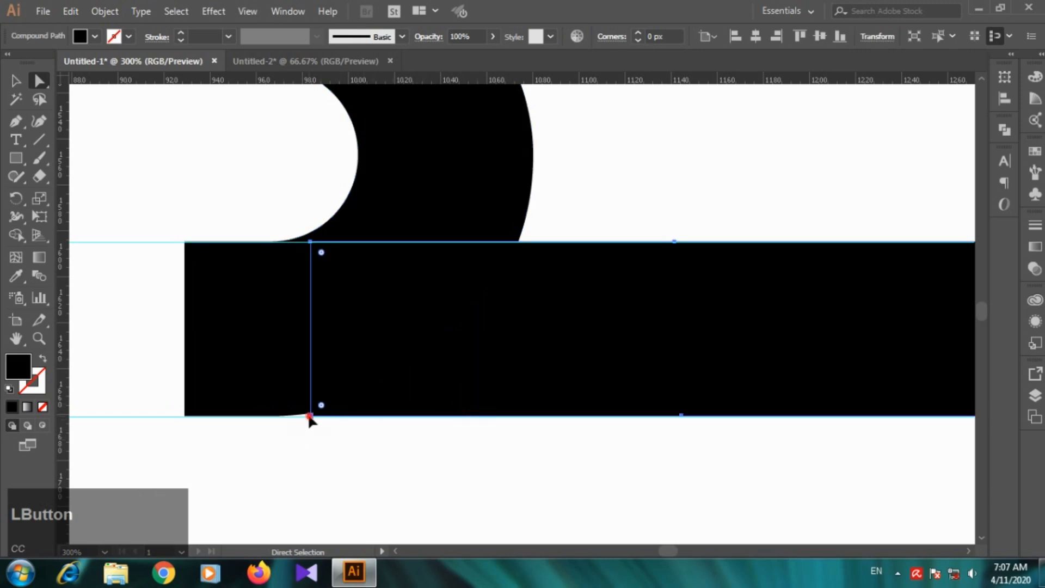
Step: Shift the extended stroke's bottom corner point left until it overlaps the flat part of the first B's bottom edge
click(310, 416)
key(Left)
key(Left)
key(Left)
key(Left)
key(Left)
key(Left)
key(Left)
key(Left)
key(Left)
key(Left)
key(Left)
key(Left)
key(Left)
key(Left)
key(Left)
key(Left)
key(Left)
key(Left)
key(Left)
key(Left)
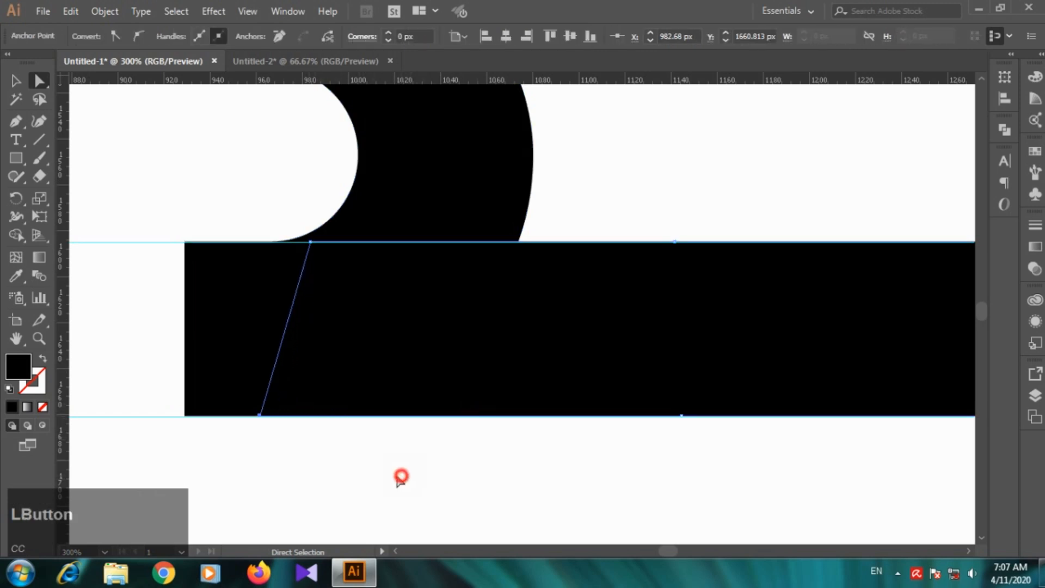
click(402, 477)
Step: Examine the joined first B and second S within the whole wordmark
scroll(415, 460, down, 5)
scroll(725, 415, down, 1)
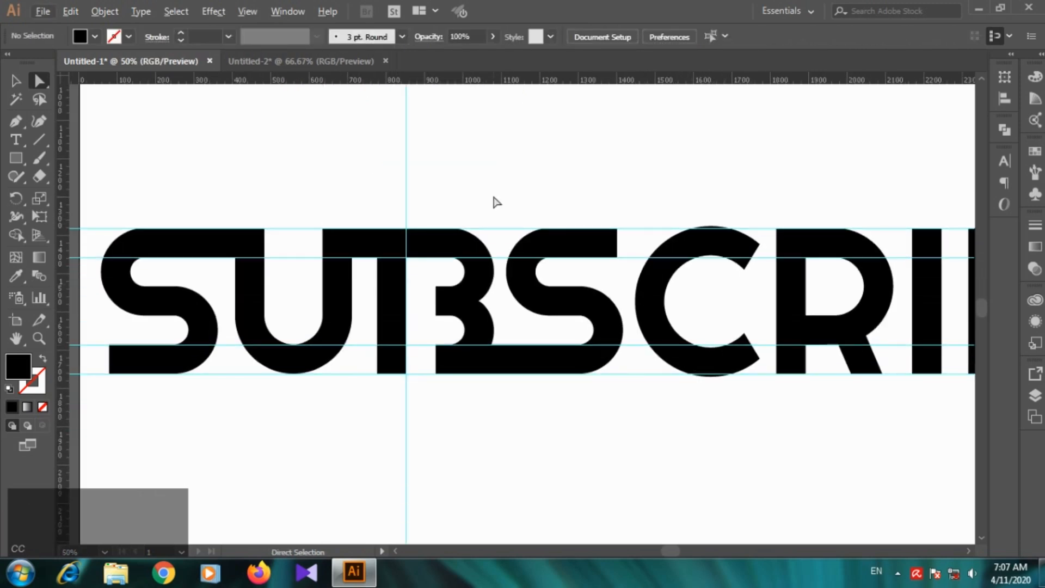
scroll(678, 228, down, 1)
click(16, 81)
scroll(547, 247, down, 2)
scroll(642, 240, up, 1)
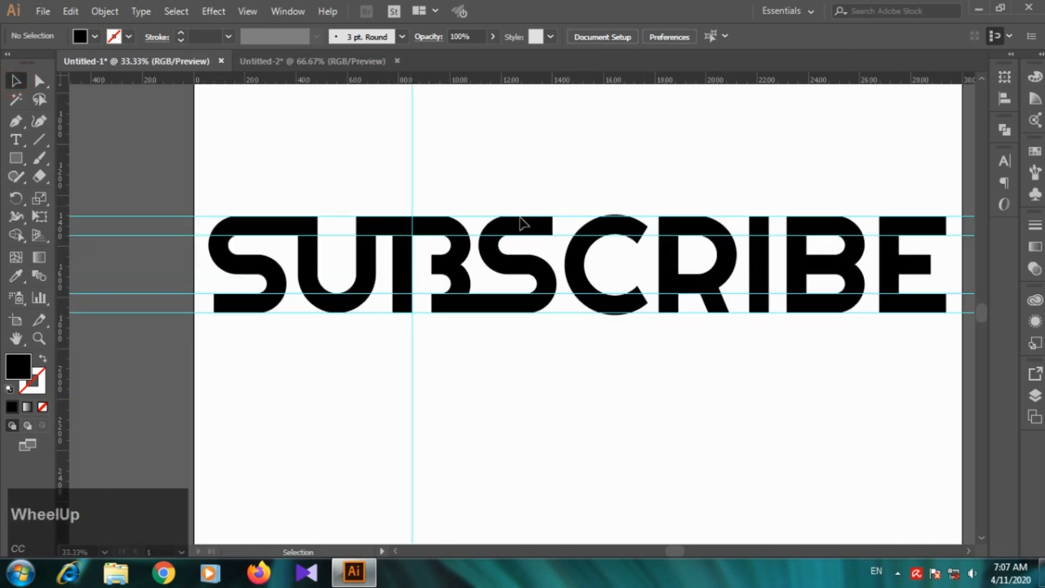
scroll(544, 235, up, 1)
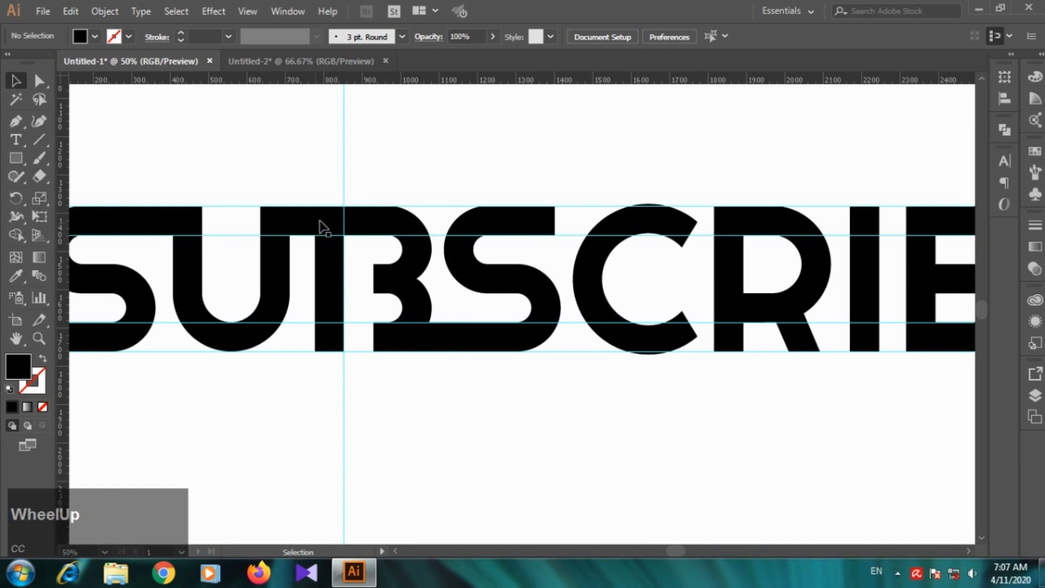
click(458, 345)
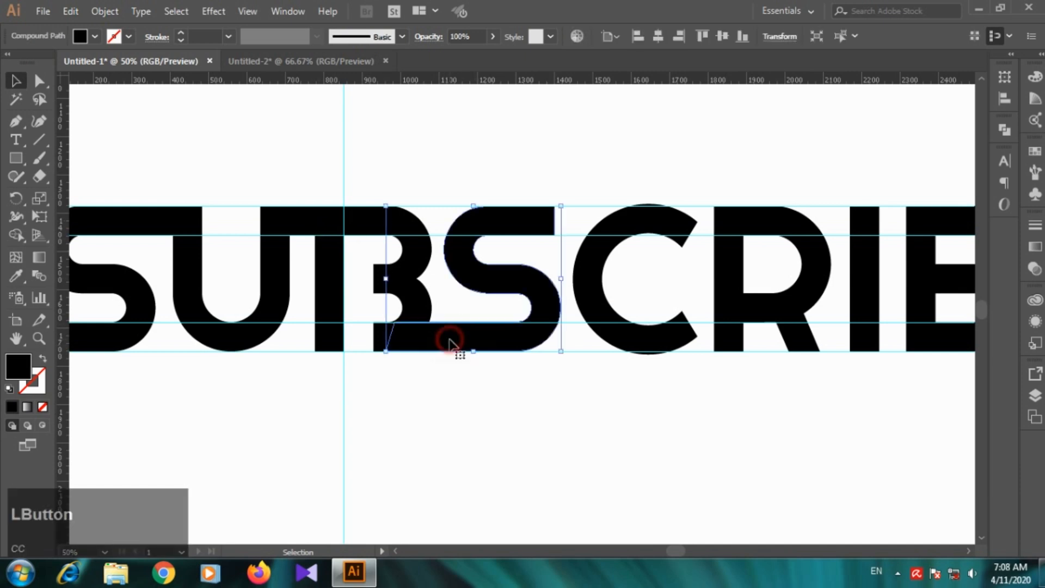
click(481, 387)
Step: Copy the U–B bridging rectangle to the second S's top stroke and stretch it to about 215 px wide into the C
click(317, 222)
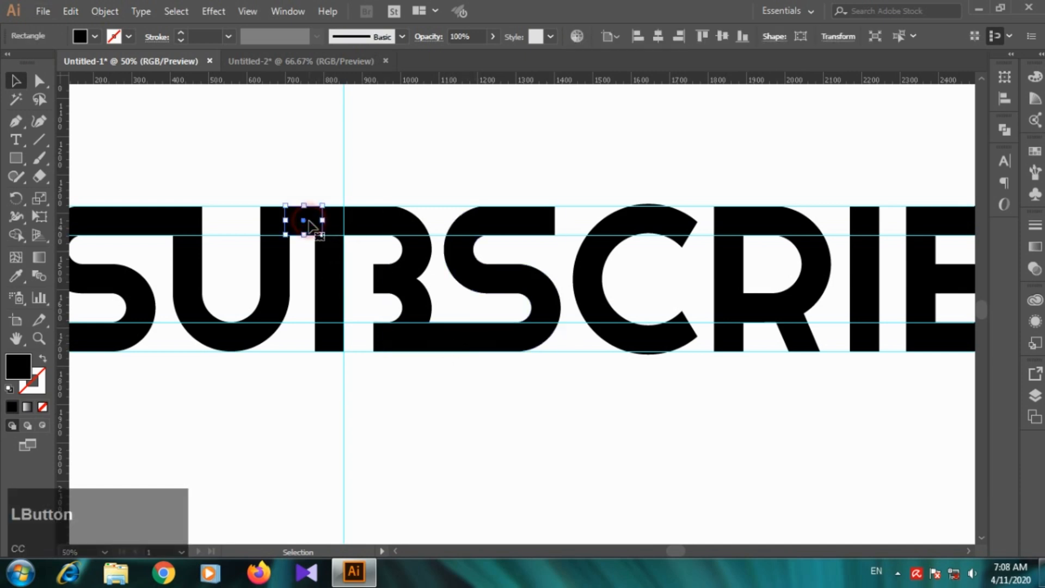
drag(315, 219, 623, 214)
scroll(648, 240, up, 2)
key(ctrl+z)
drag(528, 206, 621, 214)
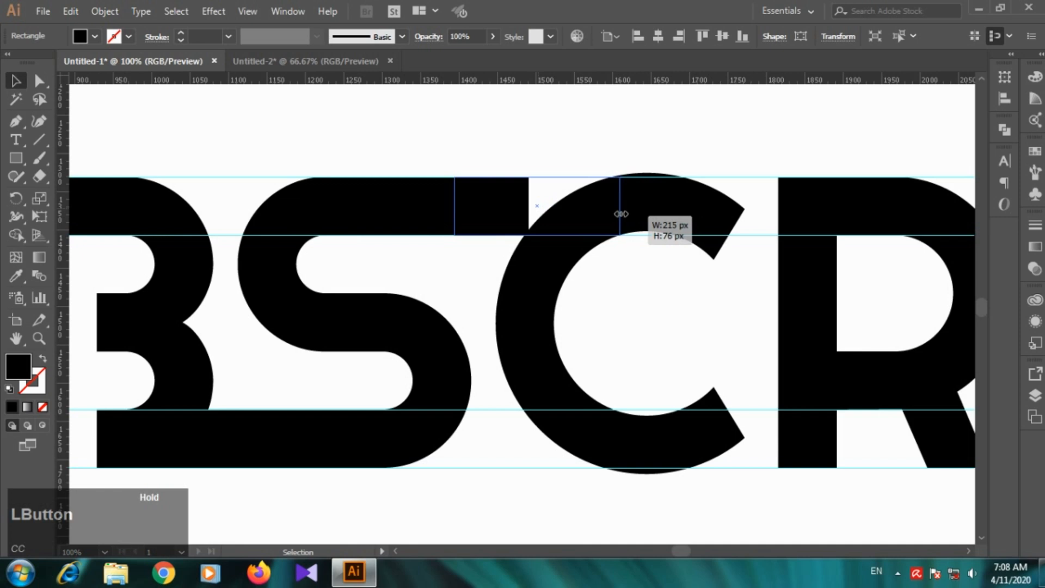
drag(621, 214, 620, 214)
click(707, 329)
Step: Add anchor points on the C's outer and inner curves where their left sides cross the two upper guides
scroll(688, 226, up, 2)
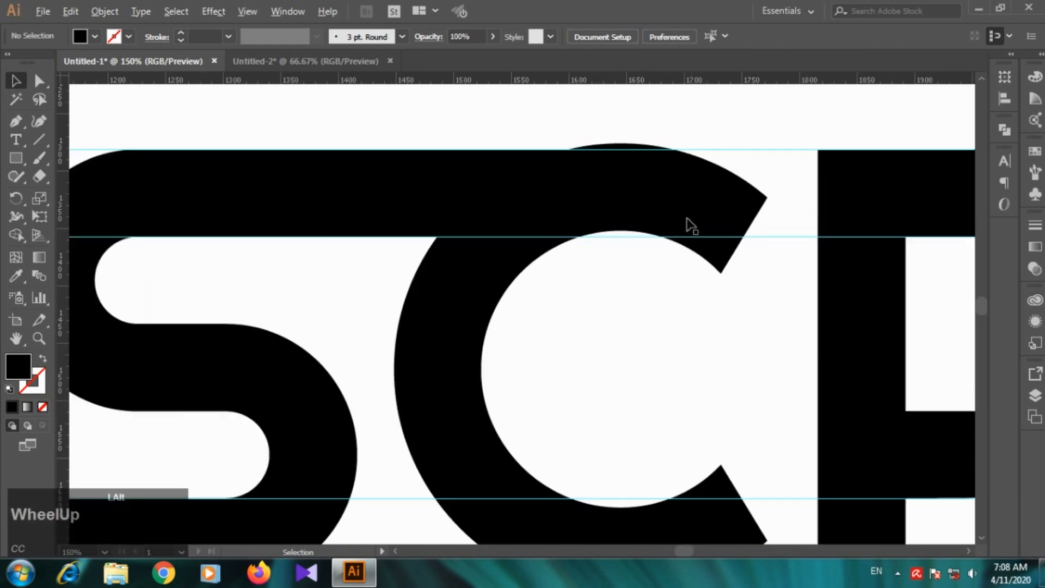
click(656, 200)
scroll(613, 203, up, 2)
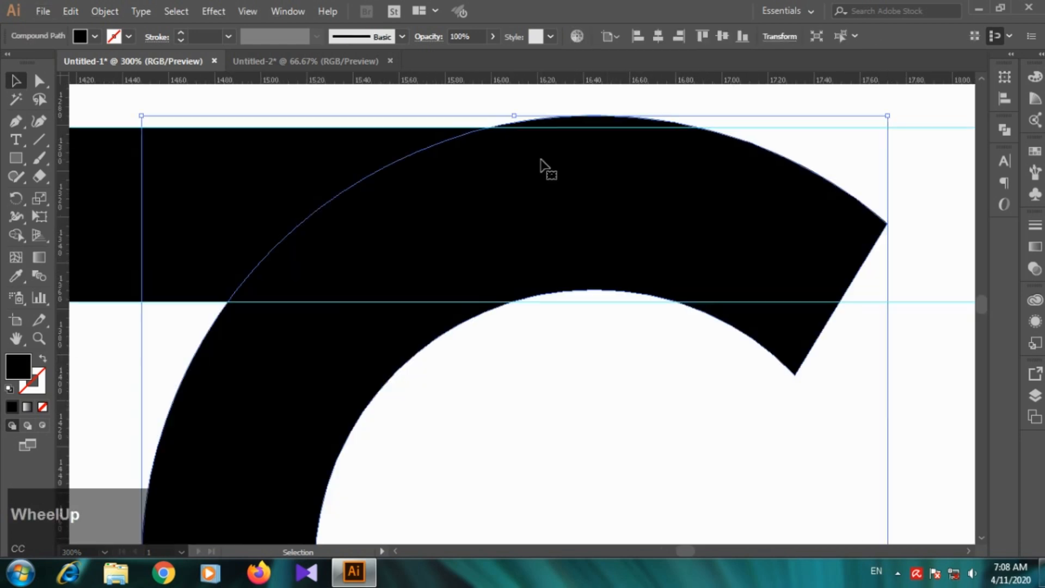
click(39, 80)
click(16, 121)
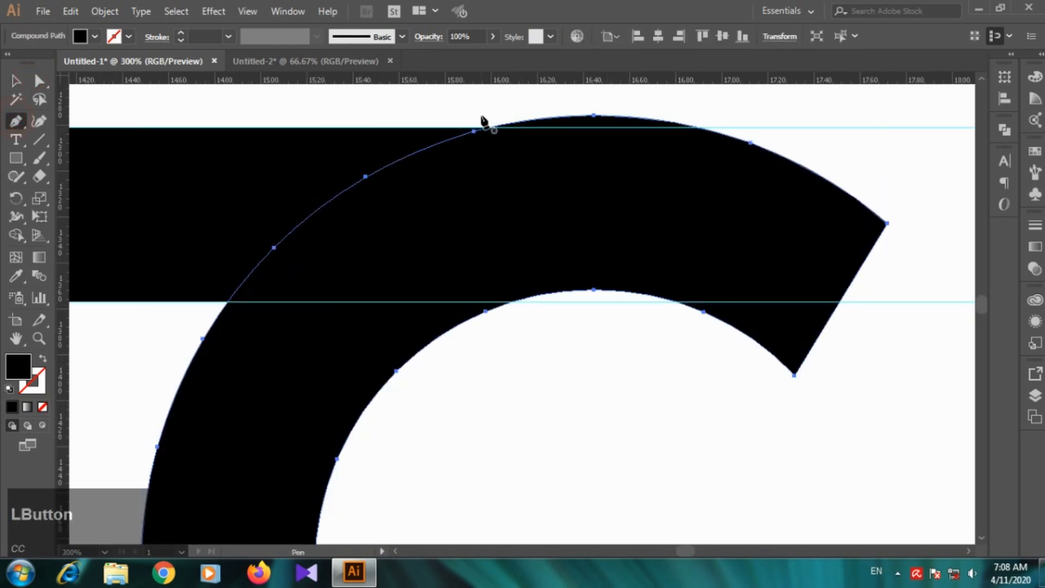
click(489, 128)
key(ctrl+z)
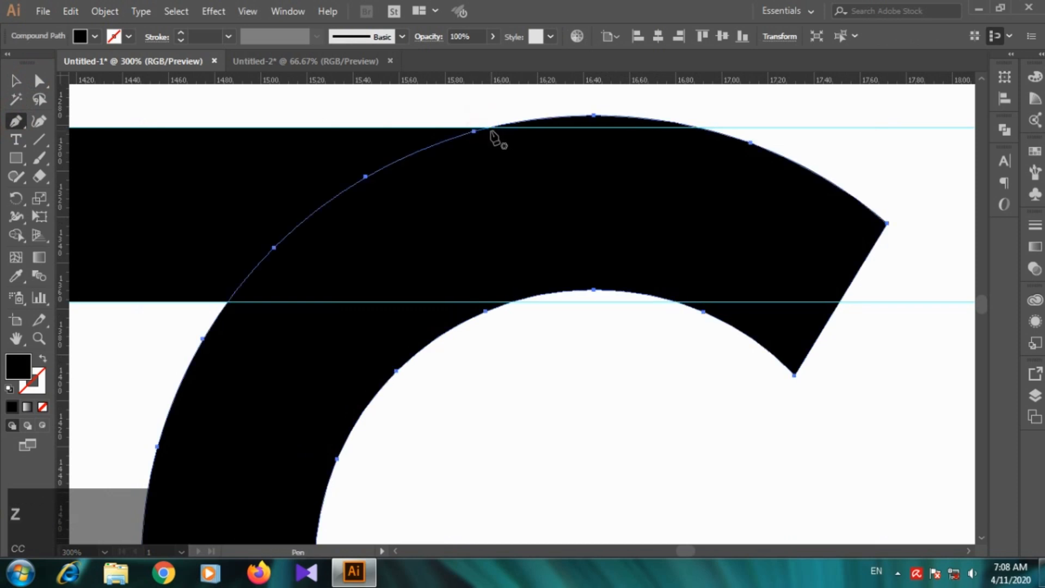
click(489, 129)
key(ctrl+z)
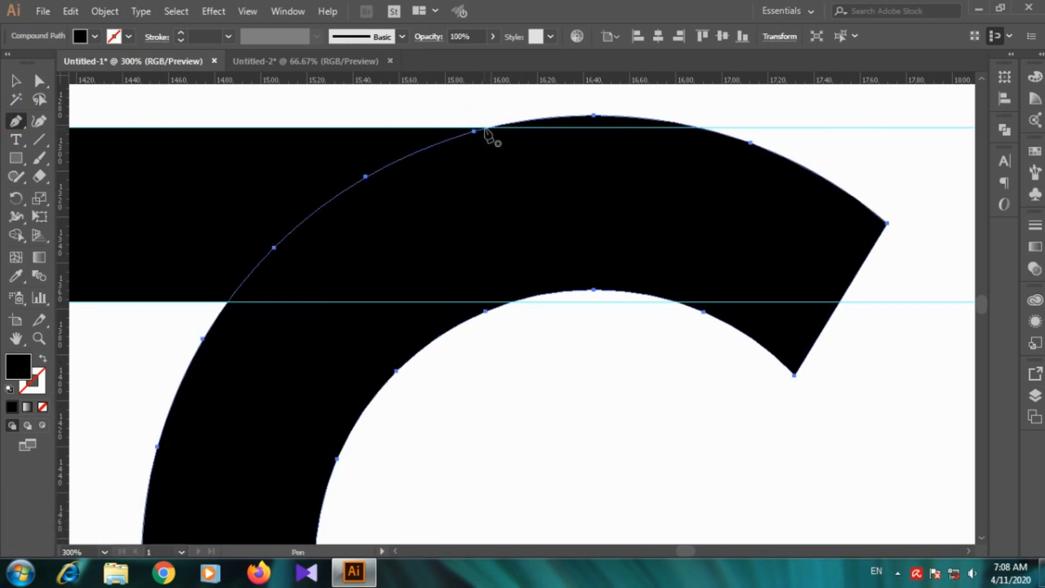
key(alt)
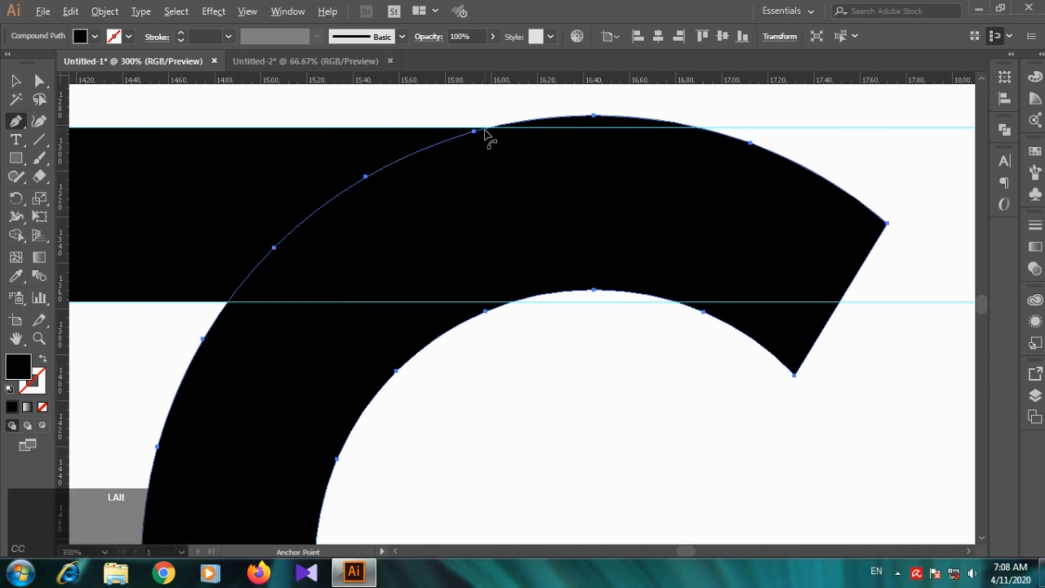
scroll(486, 134, up, 1)
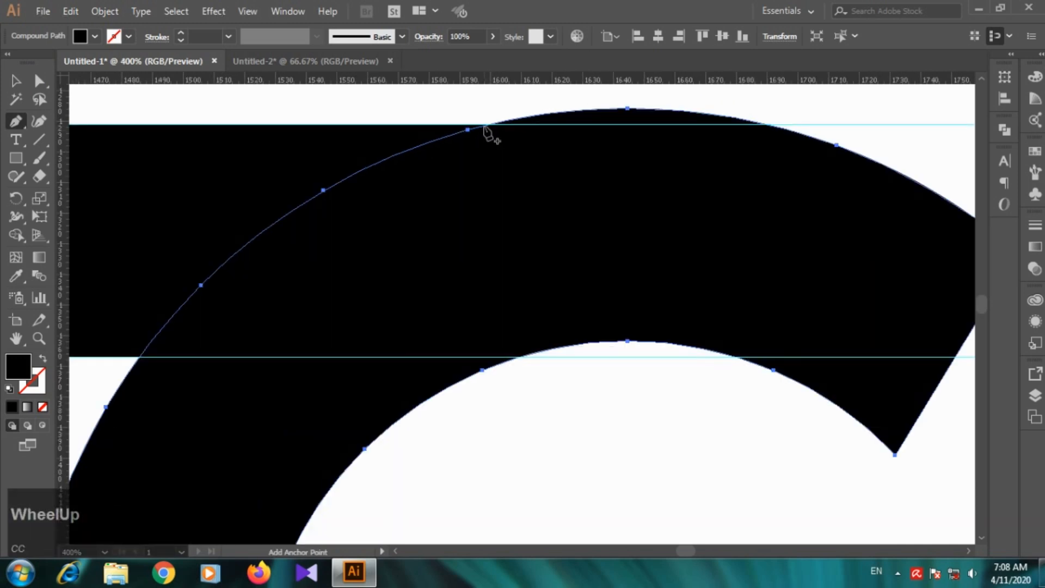
click(487, 127)
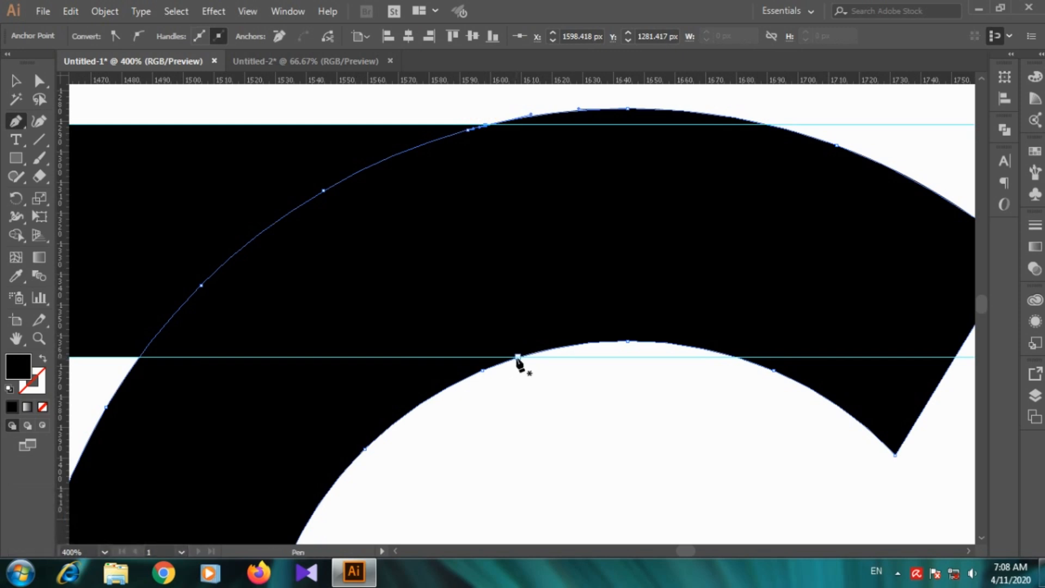
click(515, 359)
Step: Delete the C's topmost outer anchor point and the next outer point toward its upper terminal
click(39, 80)
key(alt)
scroll(466, 155, down, 1)
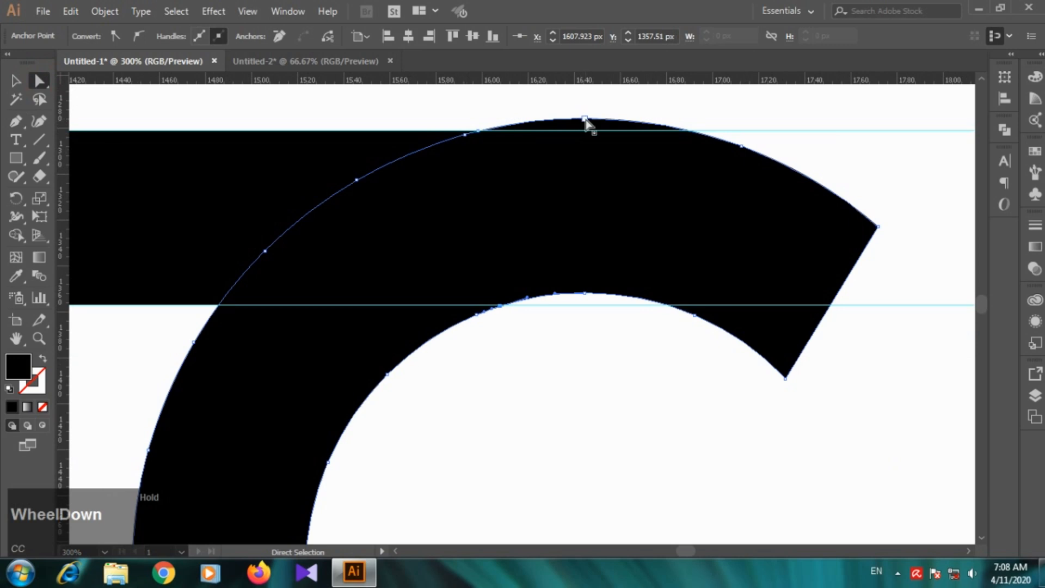
click(586, 119)
key(Delete)
click(742, 146)
key(Delete)
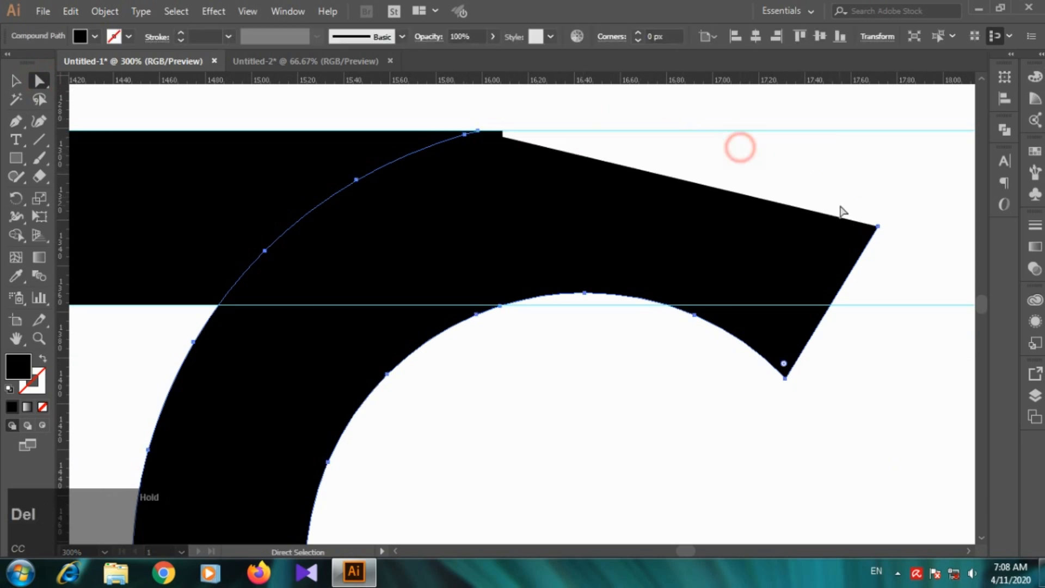
Step: Delete the C's remaining upper-terminal anchor points back to where its inner curve crosses the second guide
click(878, 226)
key(Delete)
key(Delete)
drag(709, 320, 676, 313)
key(Delete)
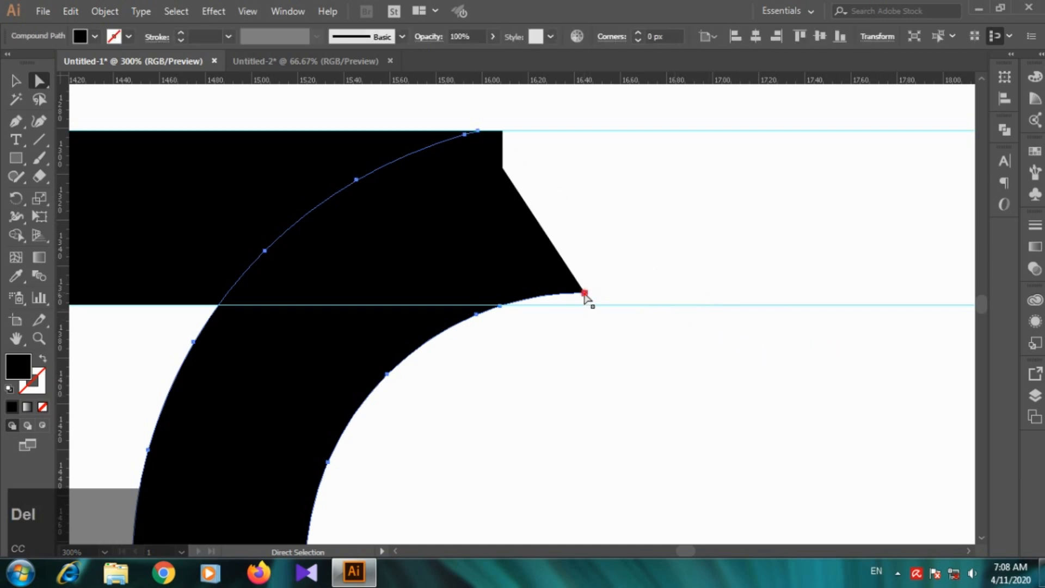
click(585, 294)
key(Delete)
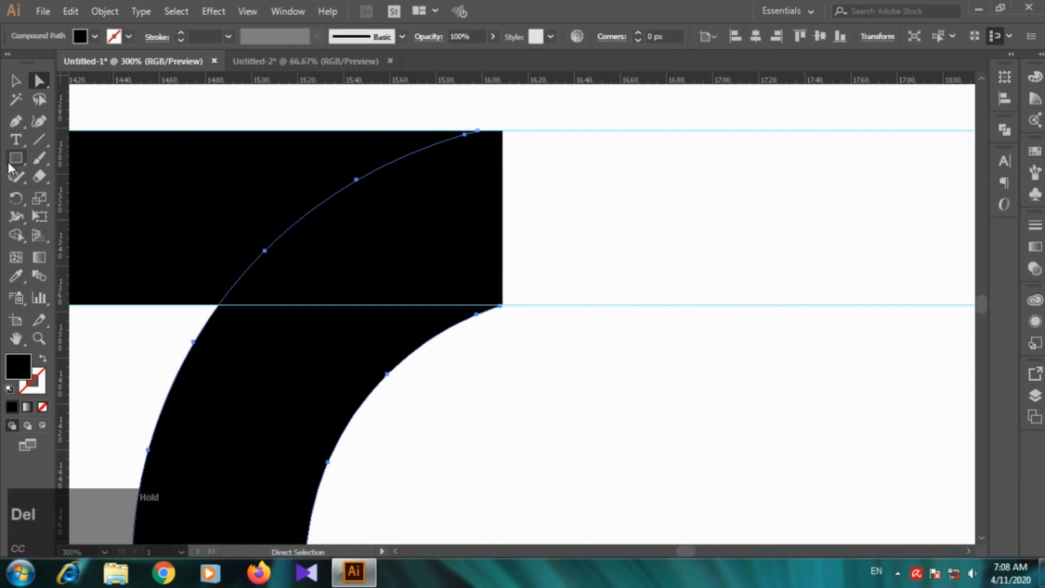
Step: Extend the C's open path with the Pen tool from its inner end point straight up to the bridging rectangle's upper corner
click(16, 121)
click(499, 306)
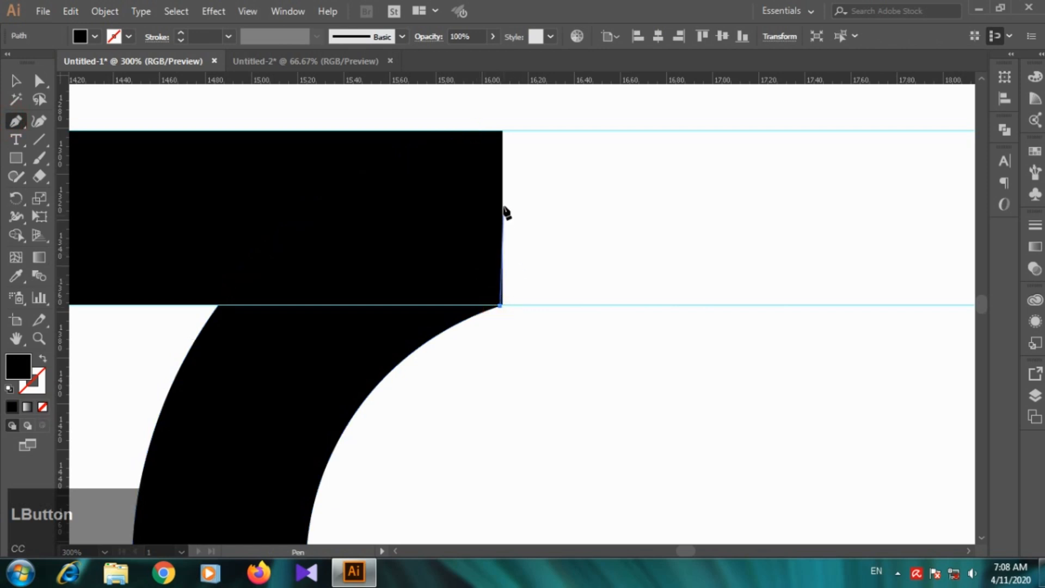
click(503, 131)
key(ctrl+z)
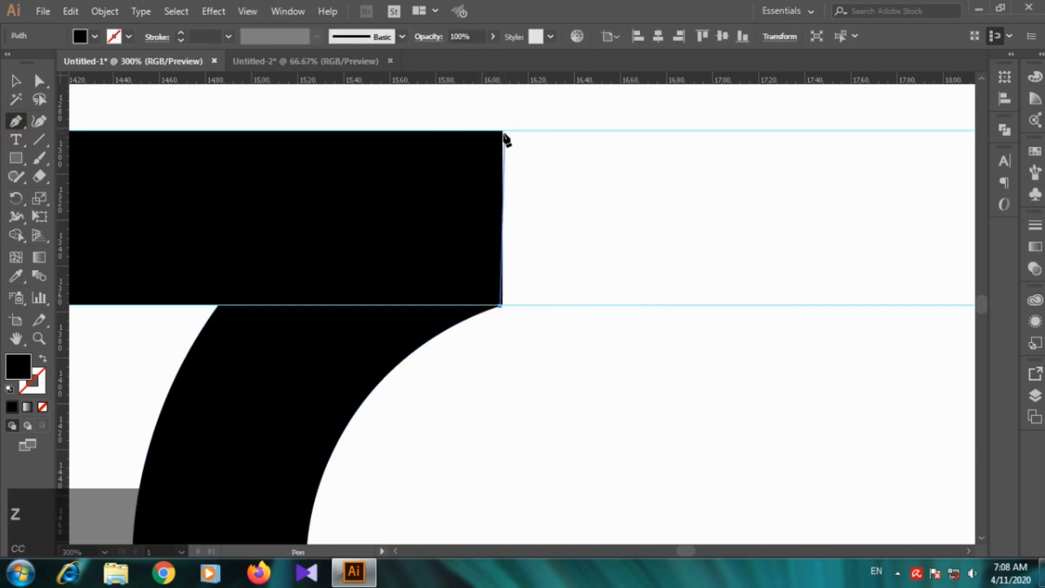
click(503, 131)
key(ctrl+z)
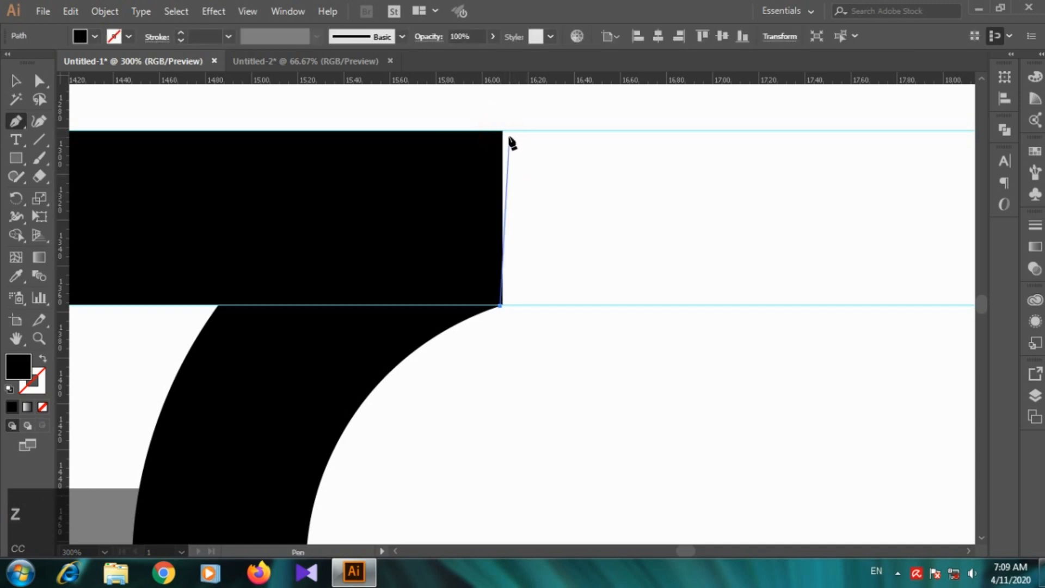
click(502, 130)
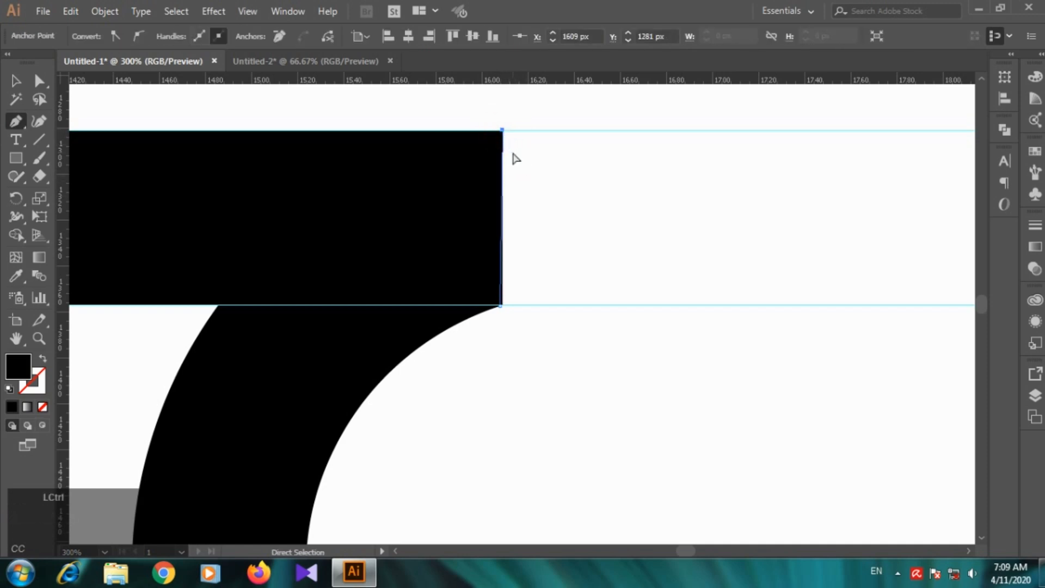
key(v)
click(665, 216)
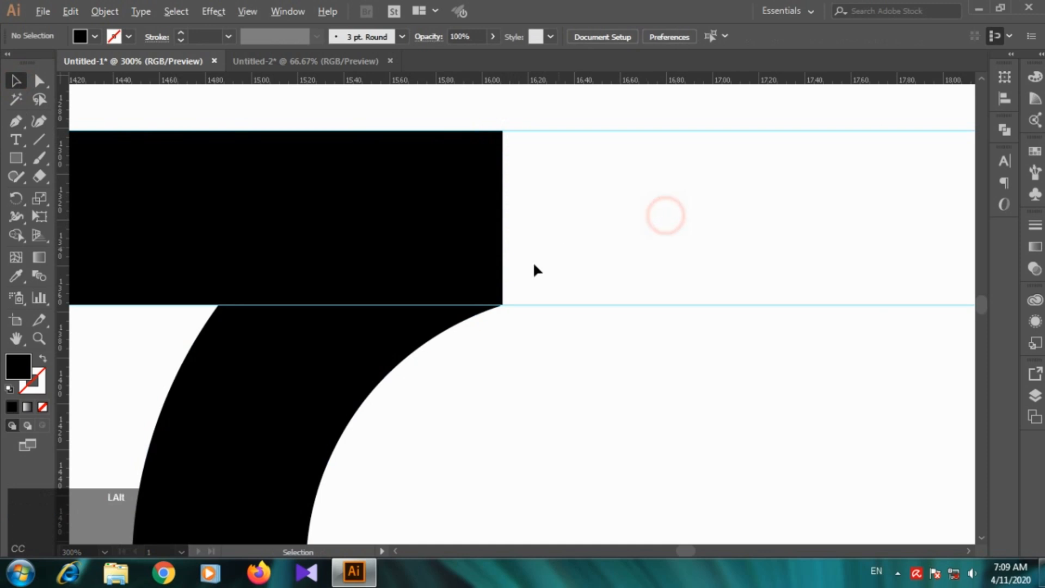
Step: Examine the reshaped C and its spacing to the R, up close and within the whole wordmark
scroll(534, 270, down, 4)
click(490, 256)
click(464, 297)
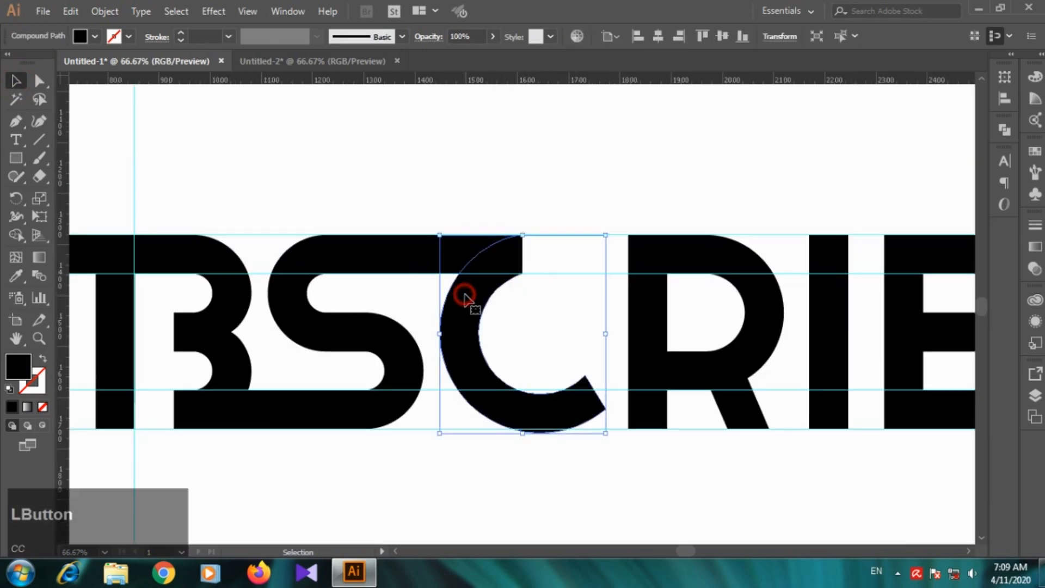
click(552, 228)
scroll(626, 299, down, 4)
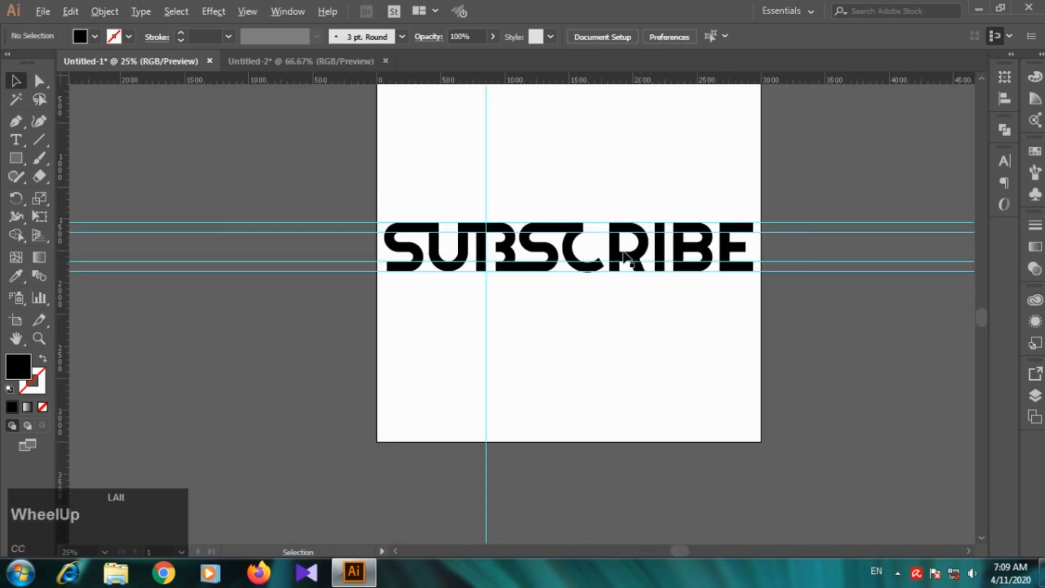
scroll(639, 264, up, 3)
click(550, 265)
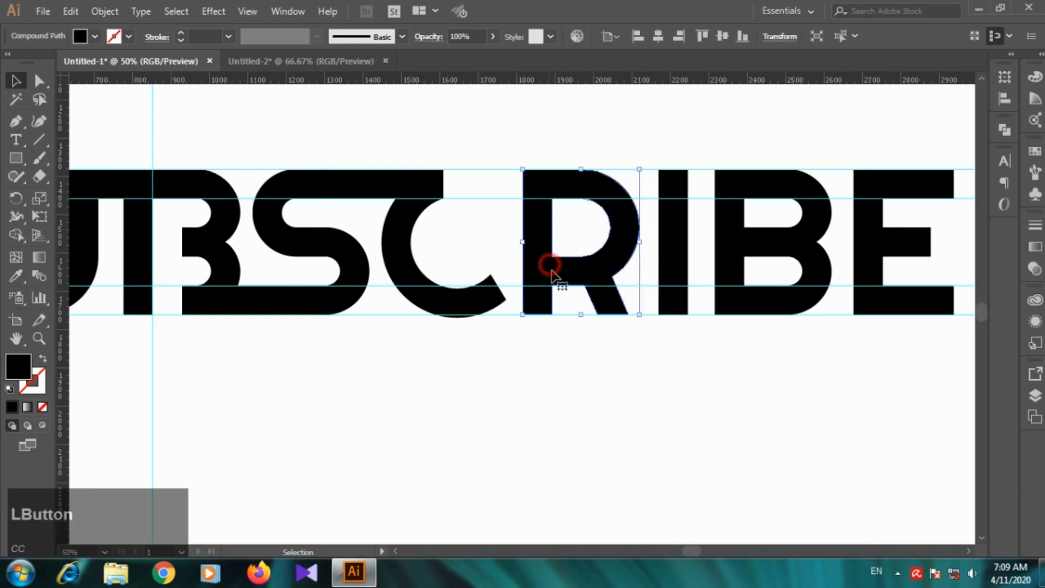
click(553, 420)
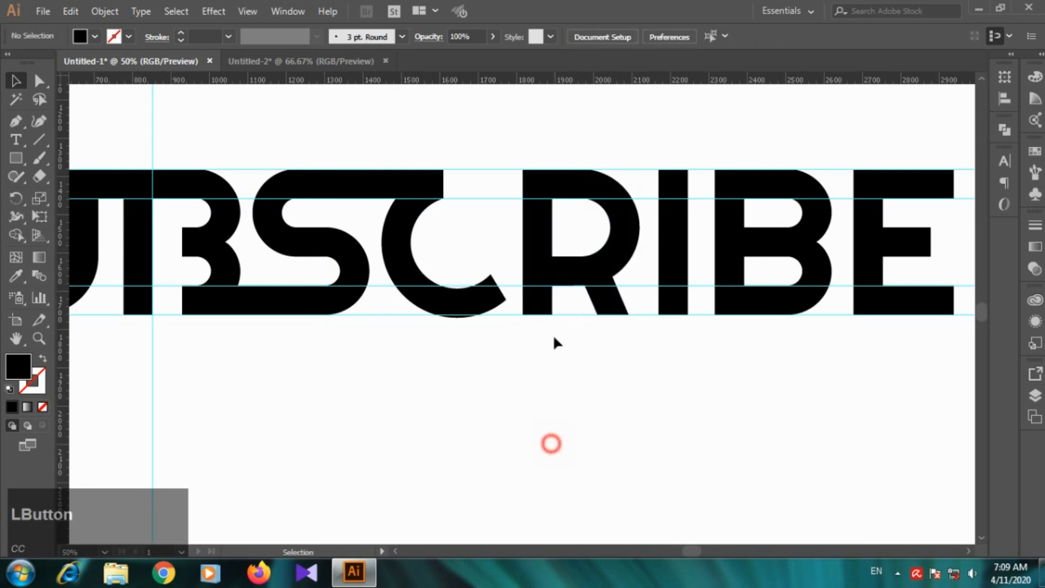
scroll(643, 239, down, 3)
scroll(617, 184, up, 4)
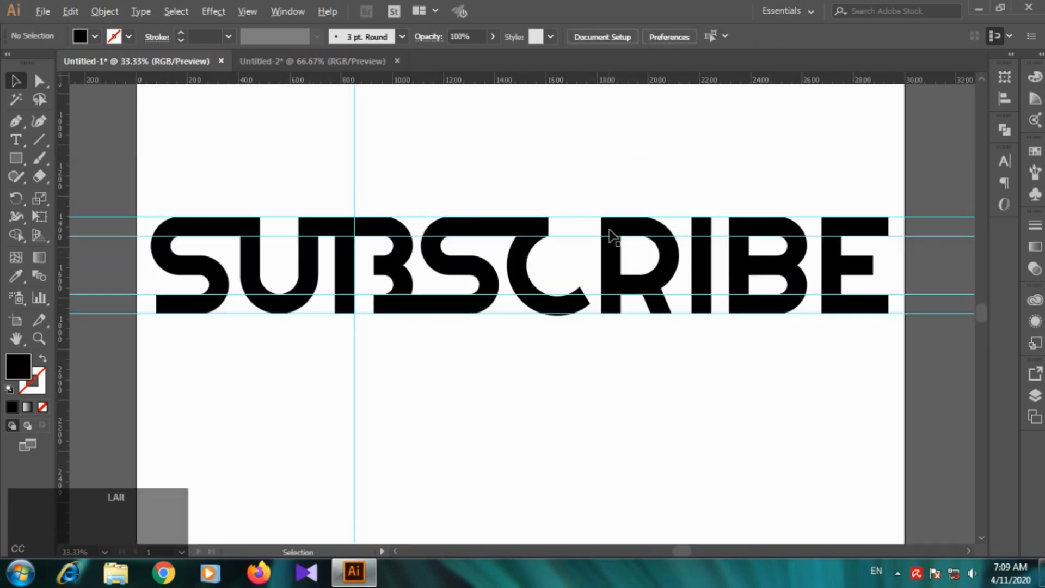
Step: Draw a circle from its centre with the Ellipse tool to fill the C's counter
scroll(684, 327, up, 1)
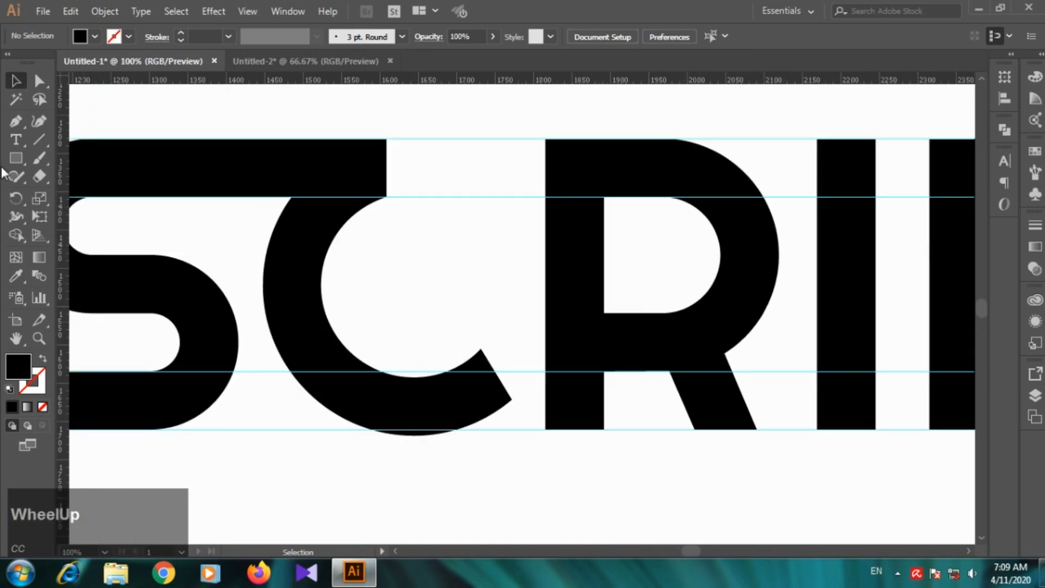
right_click(16, 158)
click(77, 212)
right_click(16, 158)
click(82, 194)
drag(417, 278, 507, 368)
Step: Remove the circle's fill and give it an orange #ff6700 stroke
click(19, 366)
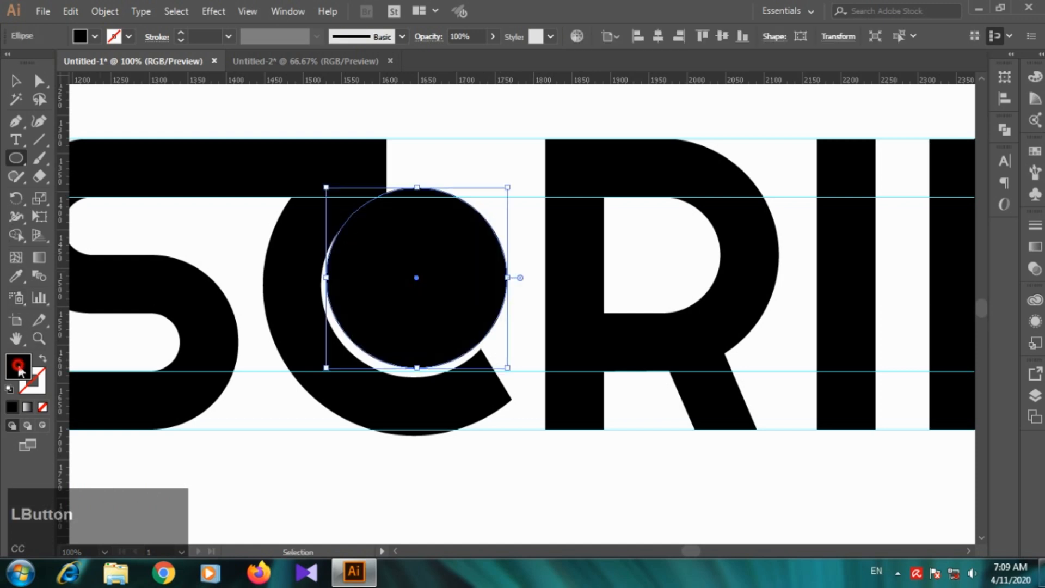
click(44, 359)
double_click(32, 380)
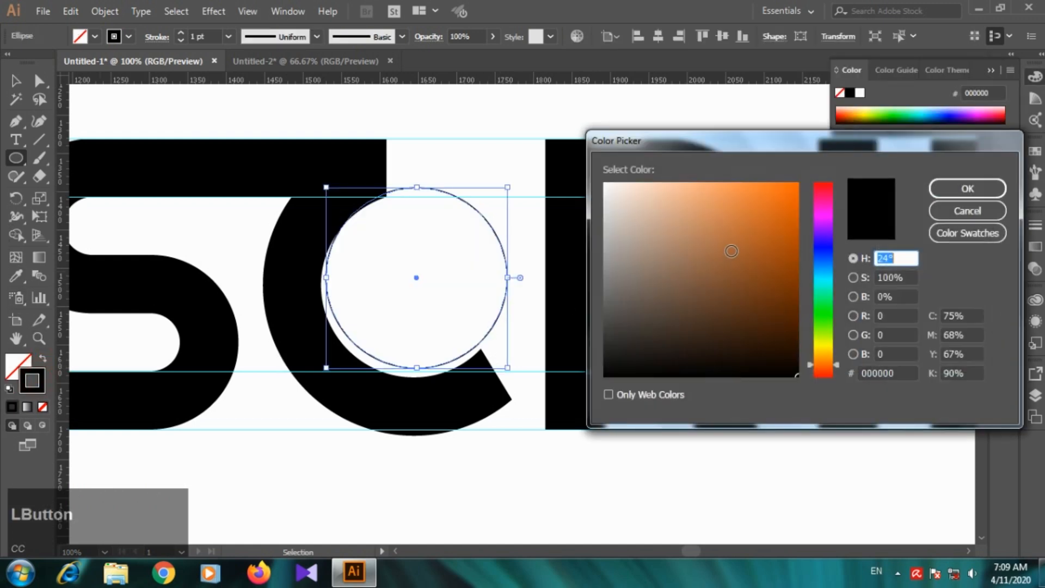
drag(805, 185, 891, 181)
click(796, 184)
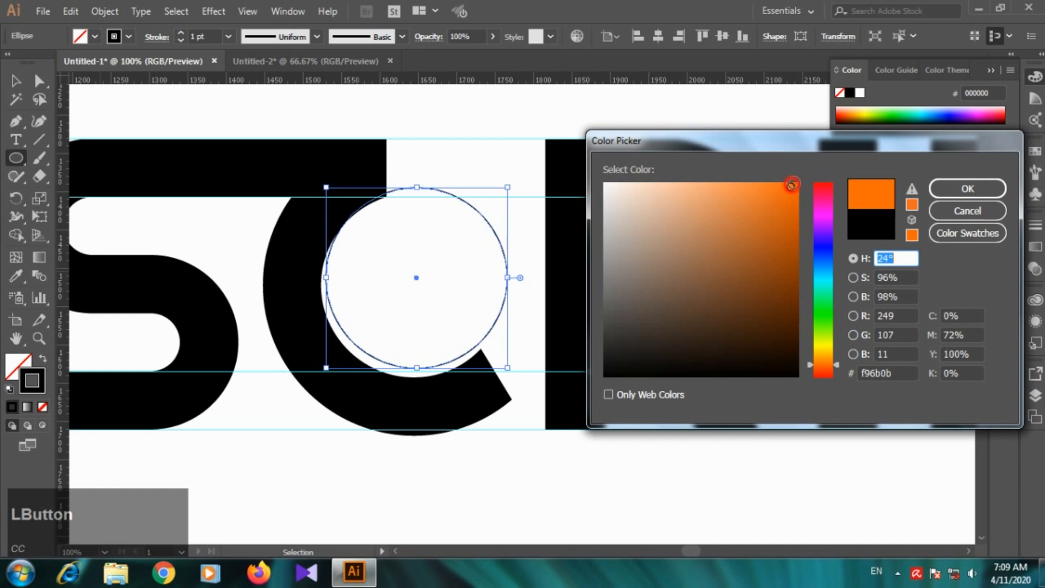
click(950, 186)
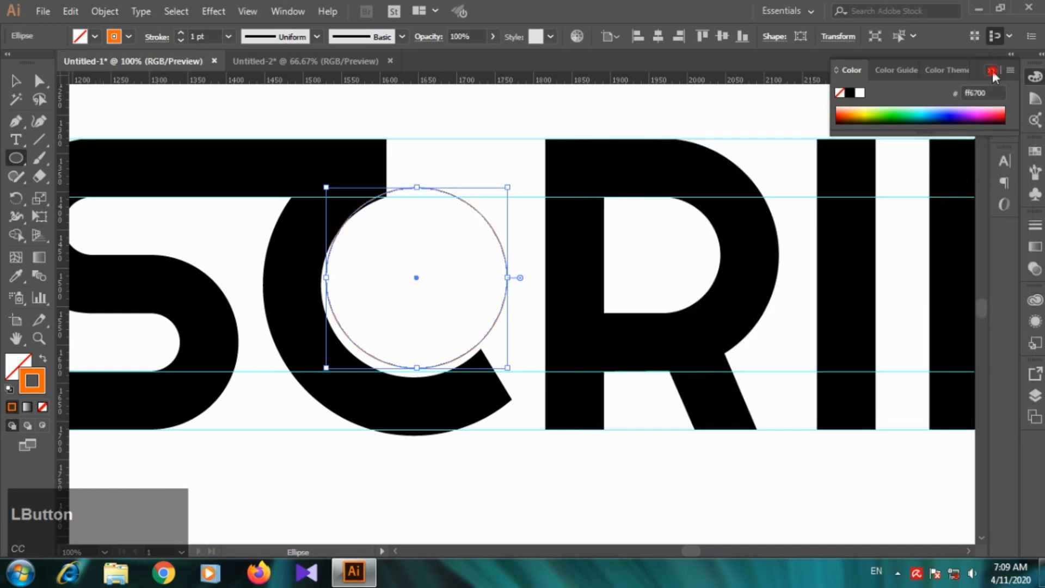
click(992, 71)
Step: Nudge the orange circle down and sideways to line it up with the C's inner curve
click(12, 84)
scroll(367, 273, down, 1)
scroll(381, 295, up, 1)
scroll(528, 244, up, 1)
drag(560, 206, 558, 210)
key(Left)
key(Down)
key(Down)
key(Left)
key(Left)
key(Down)
key(Right)
key(Left)
scroll(562, 392, up, 1)
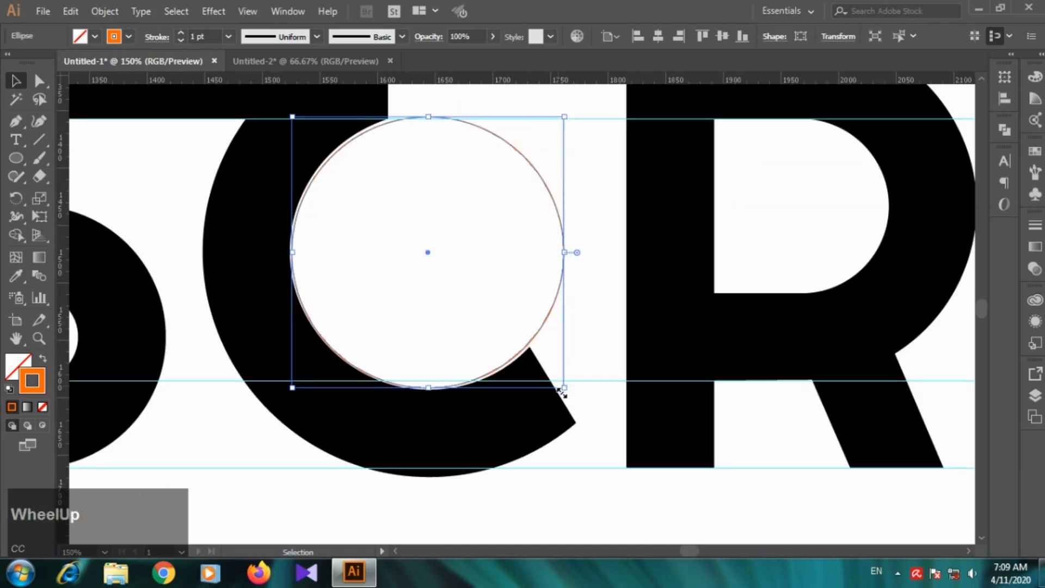
Step: Enlarge the circle proportionally to about 241 px so it follows the C's inner curve
drag(565, 117, 575, 113)
key(shift)
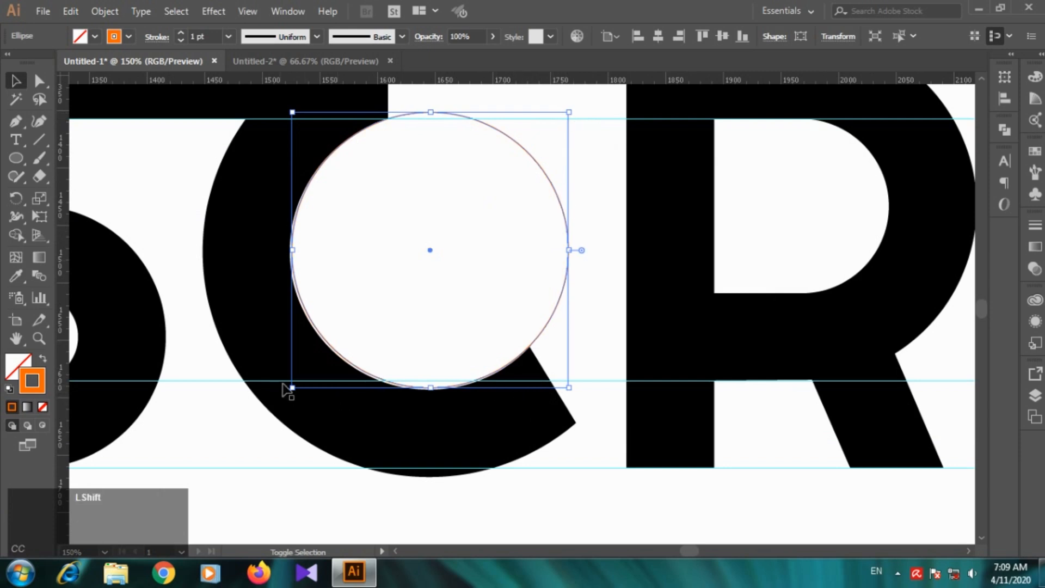
drag(290, 388, 279, 391)
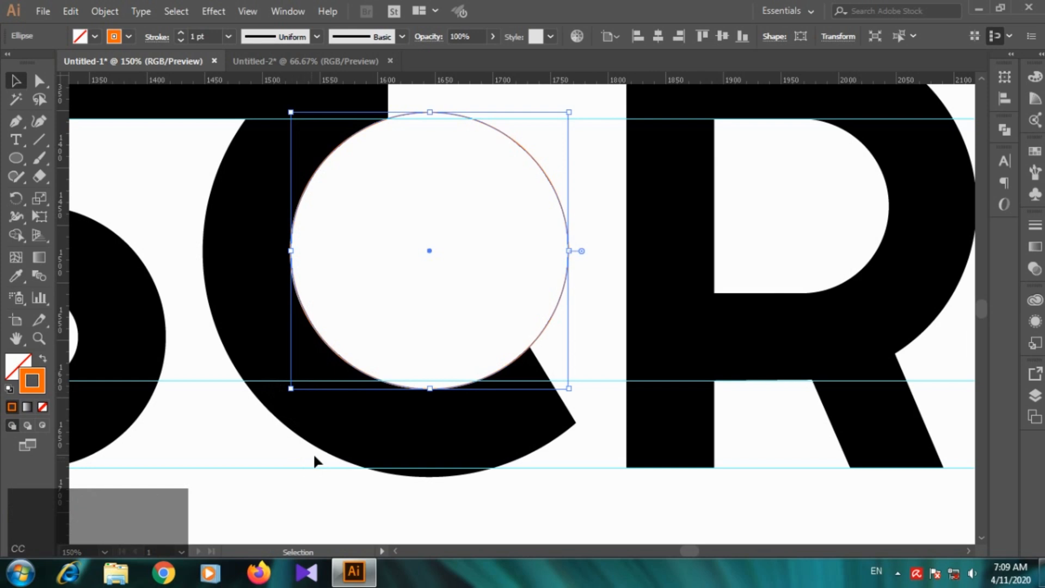
key(Left)
key(Right)
scroll(360, 297, down, 1)
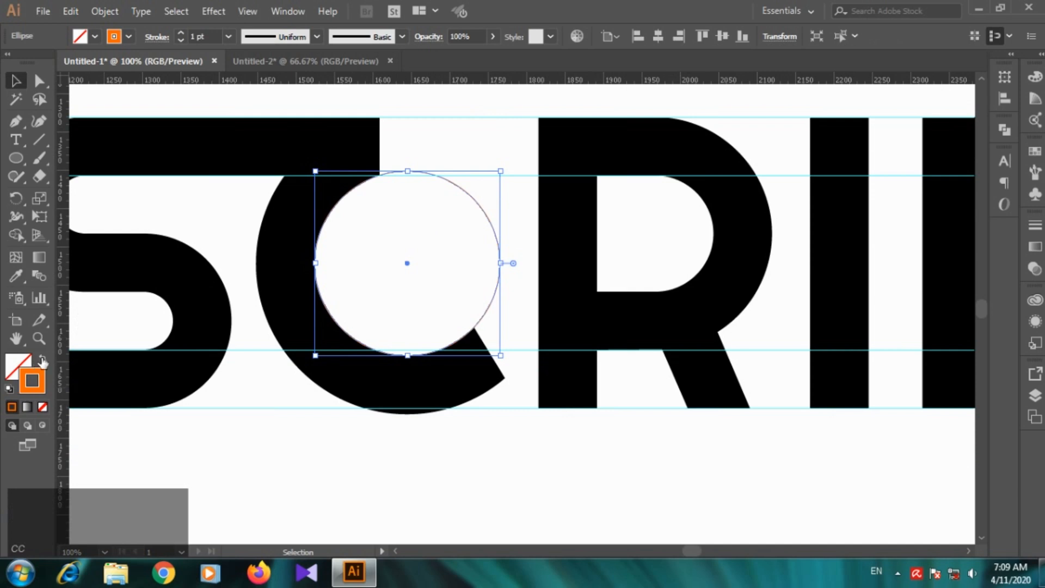
Step: Hide the selection bounding box around the circle
key(ctrl)
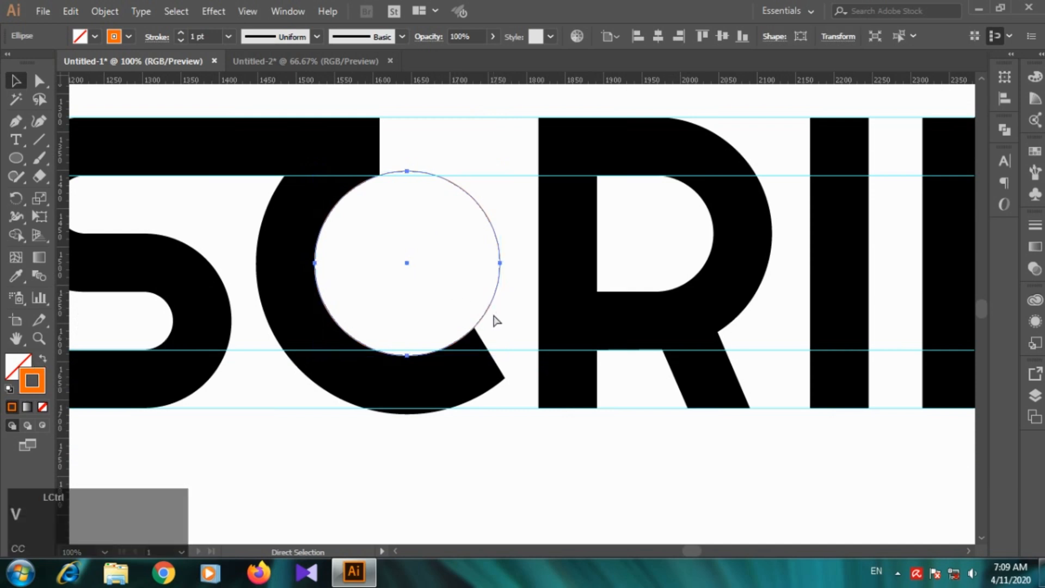
key(ctrl+shift+b)
key(ctrl)
key(ctrl+shift)
click(468, 142)
click(490, 224)
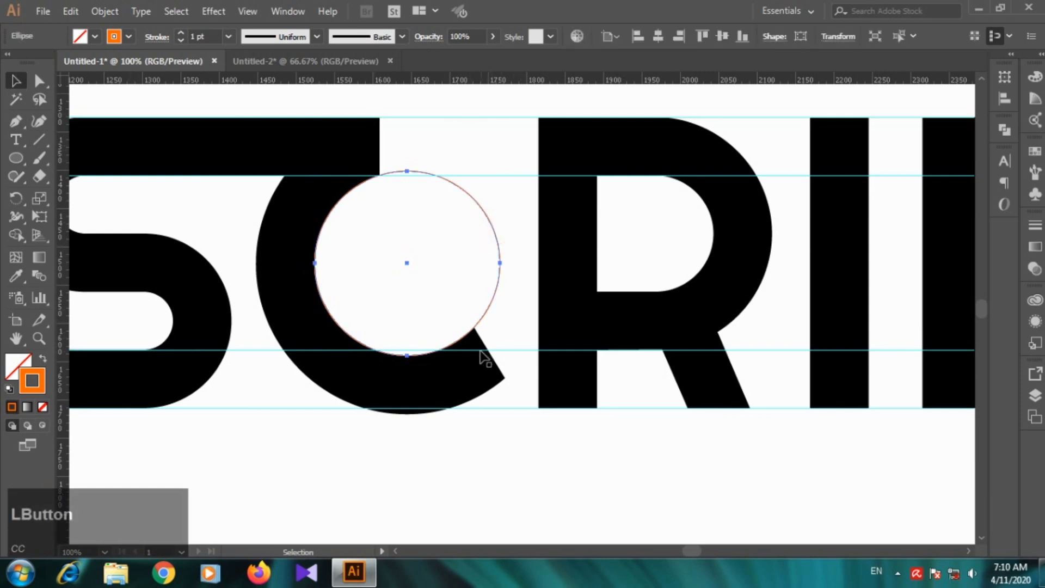
key(ctrl+t)
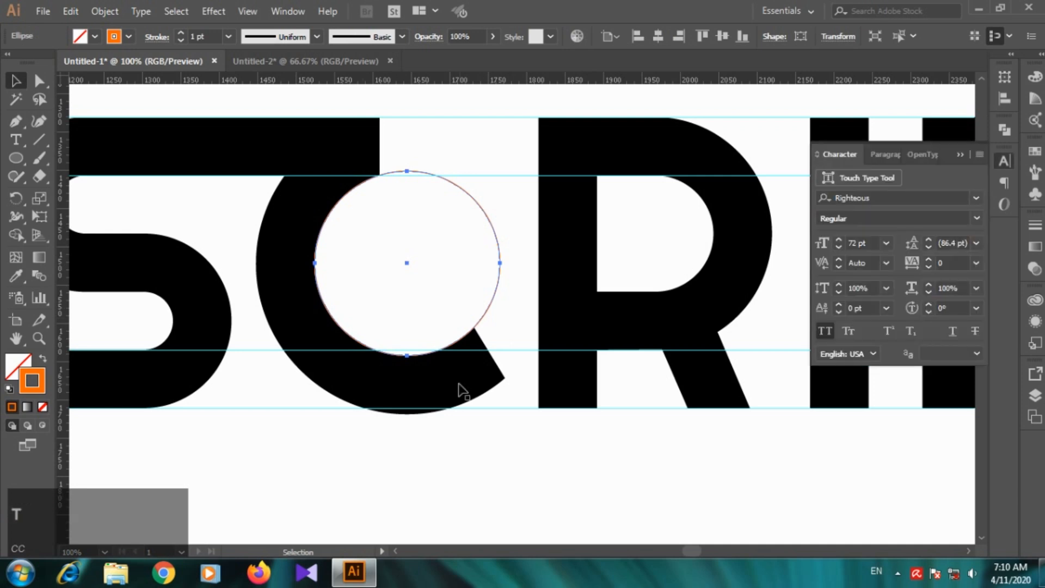
click(959, 153)
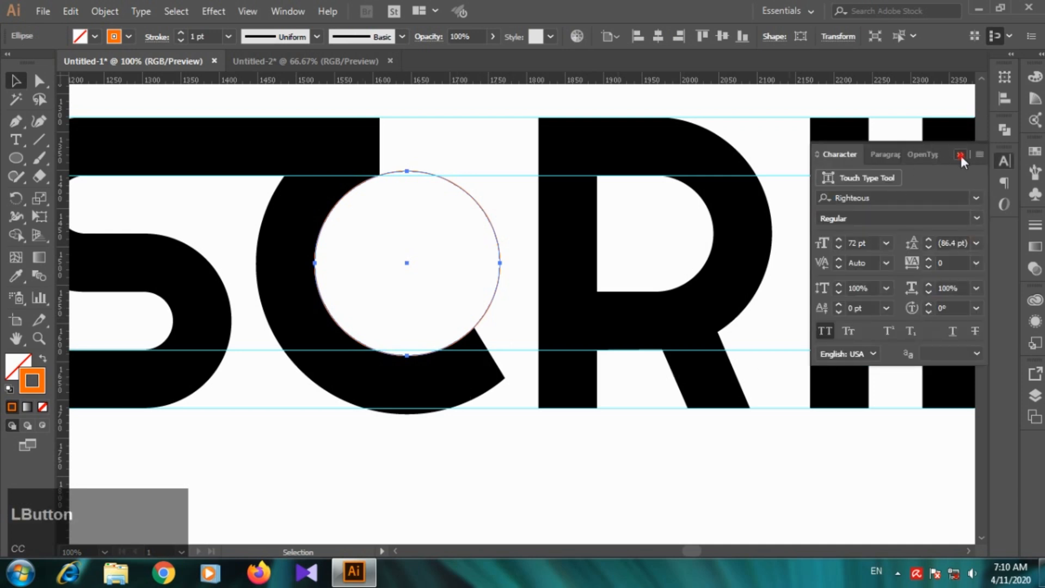
Step: Duplicate the circle and offset the copy down and to the right so it meets the outer corner of the C's lower terminal
click(491, 449)
scroll(471, 403, down, 2)
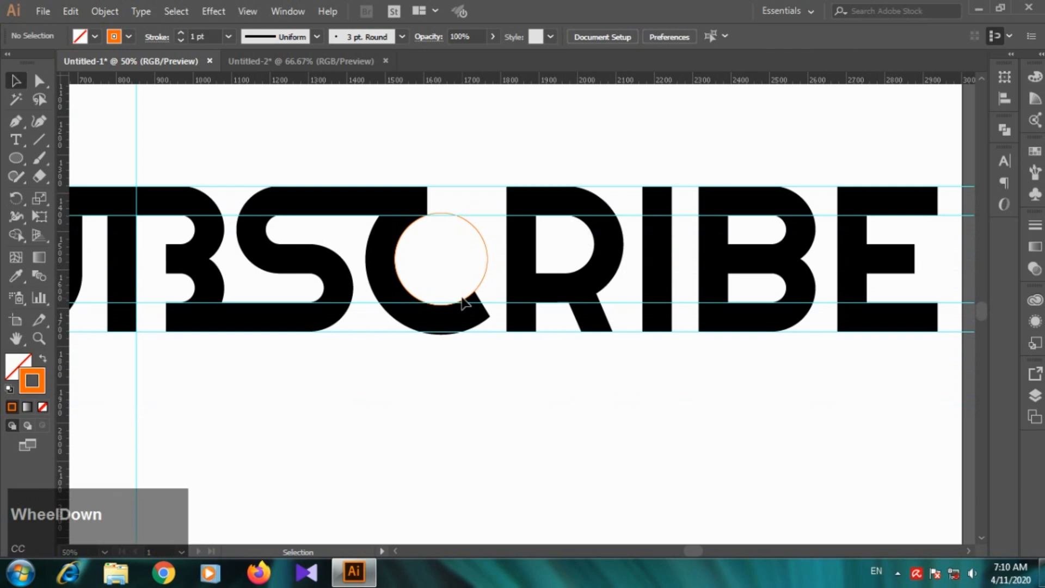
click(485, 276)
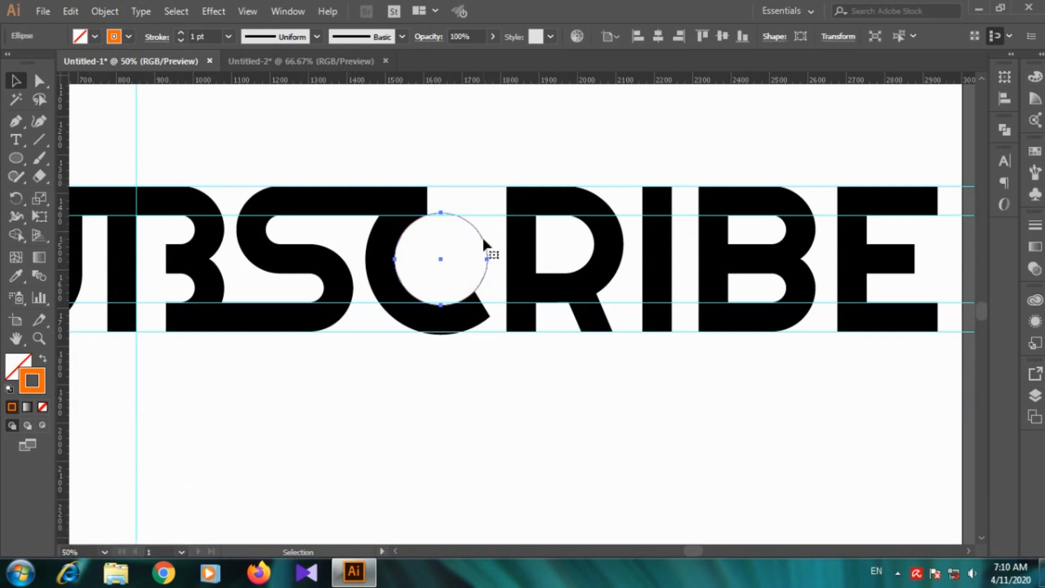
drag(483, 239, 501, 267)
click(497, 378)
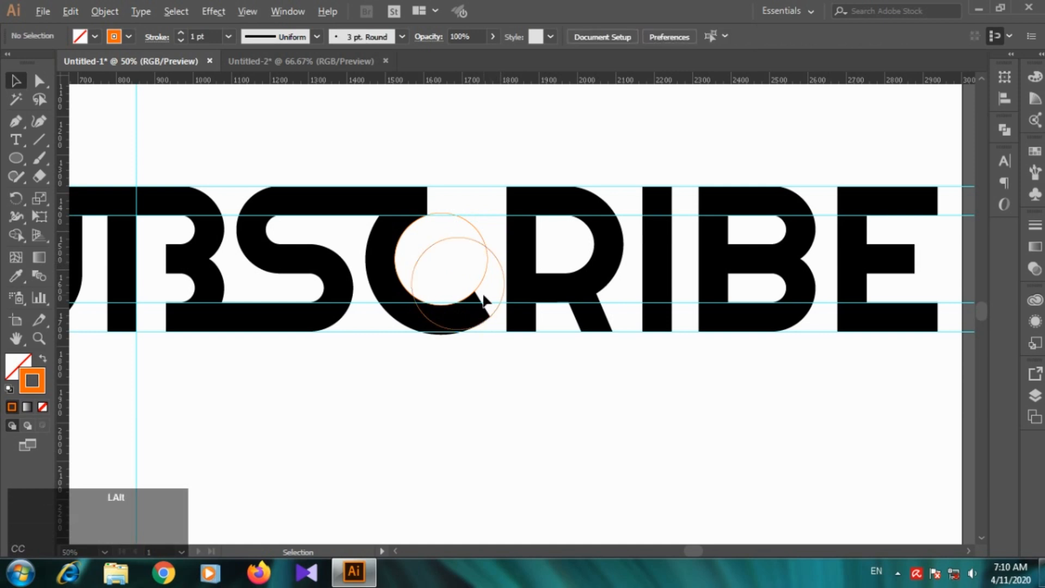
scroll(484, 301, up, 4)
drag(541, 318, 538, 313)
click(507, 459)
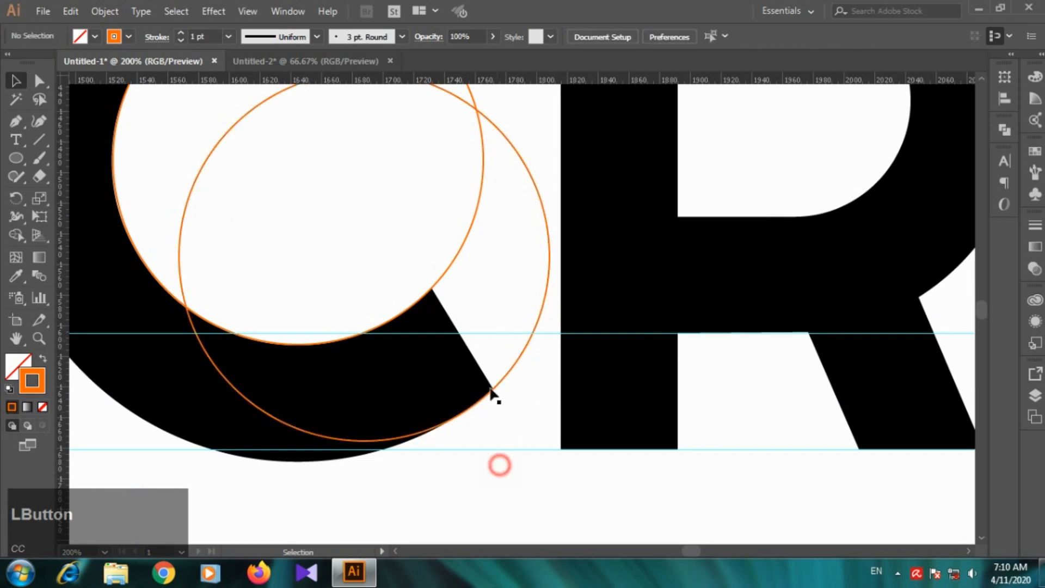
Step: Swap fill and stroke on both circles to give them an orange fill without a stroke
scroll(497, 238, down, 3)
scroll(537, 214, up, 1)
click(482, 267)
drag(445, 292, 495, 222)
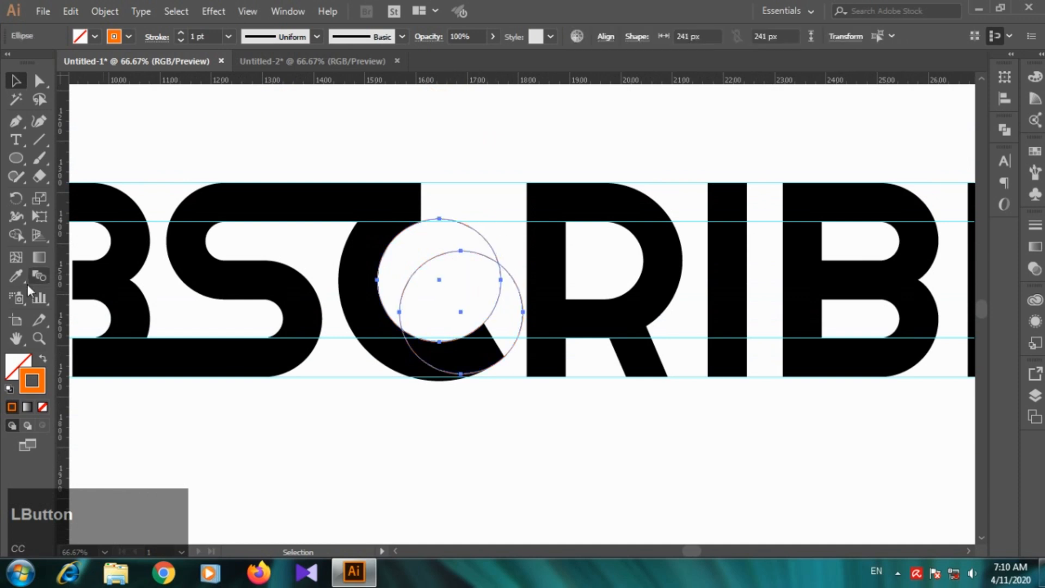
click(42, 359)
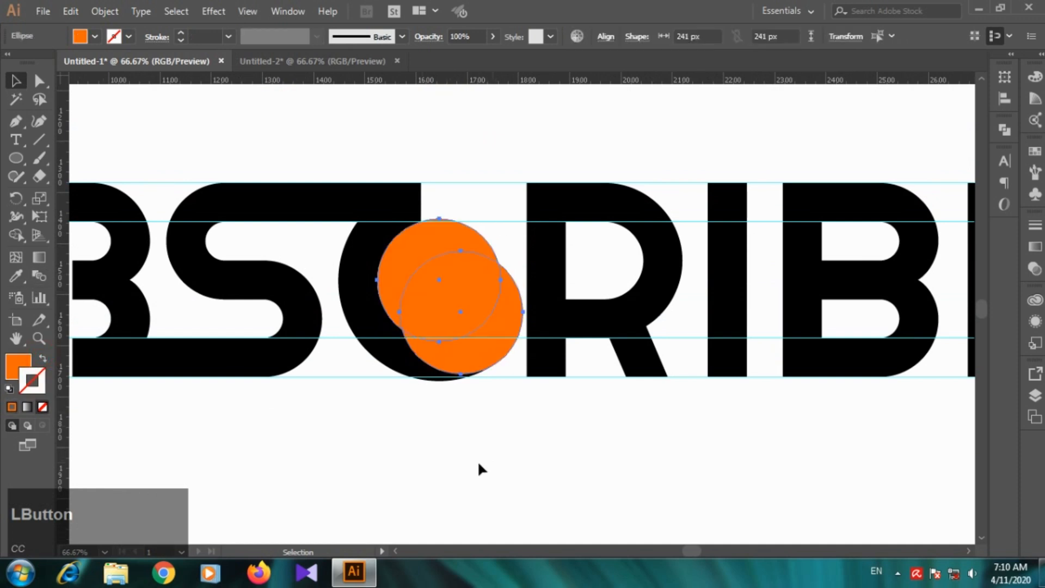
click(472, 498)
Step: Try subtracting the front circle from the rear one with Minus Front, and undo it
click(503, 301)
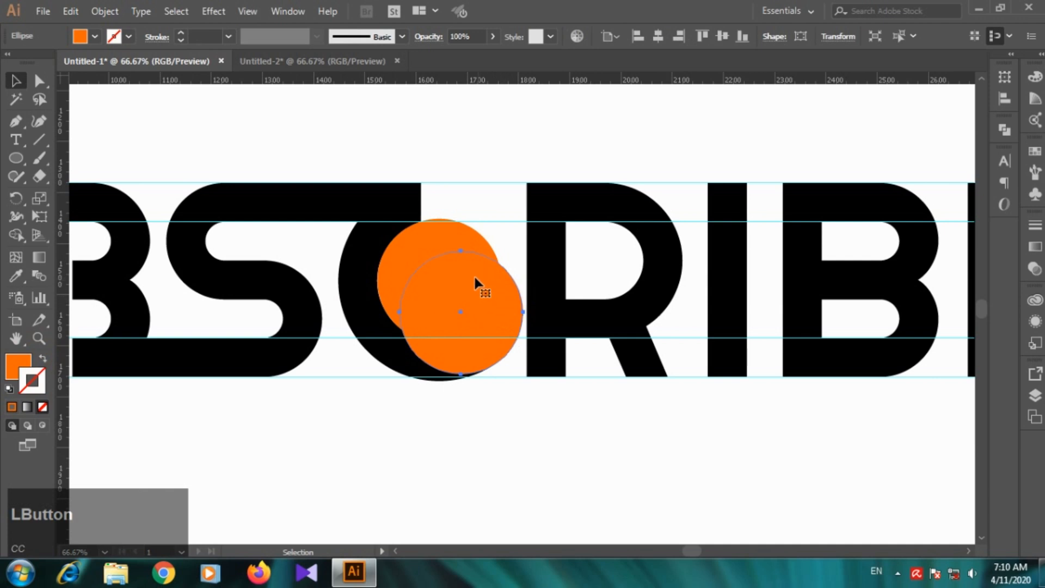
shift+click(460, 235)
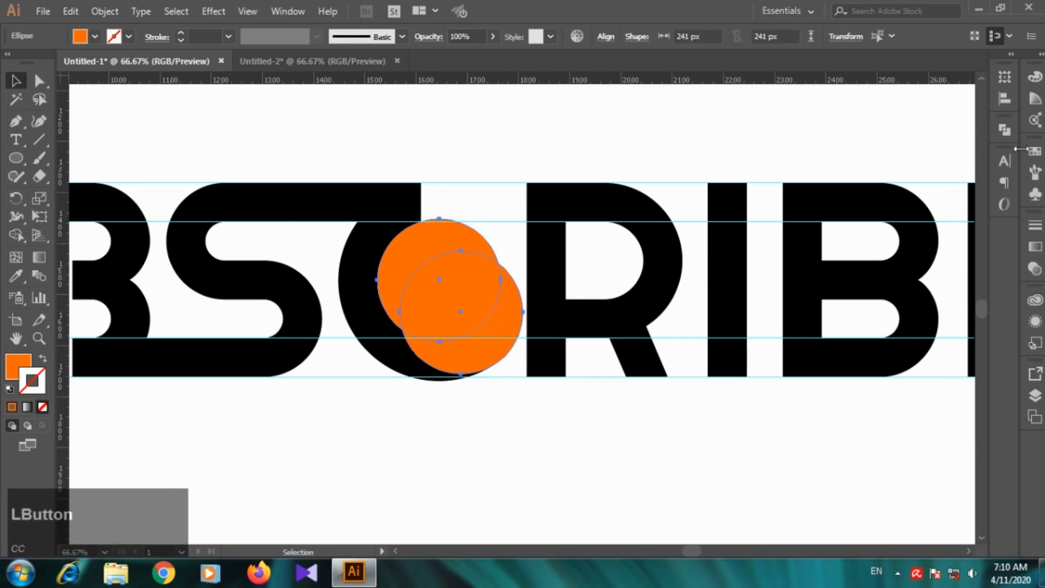
click(1005, 131)
click(852, 162)
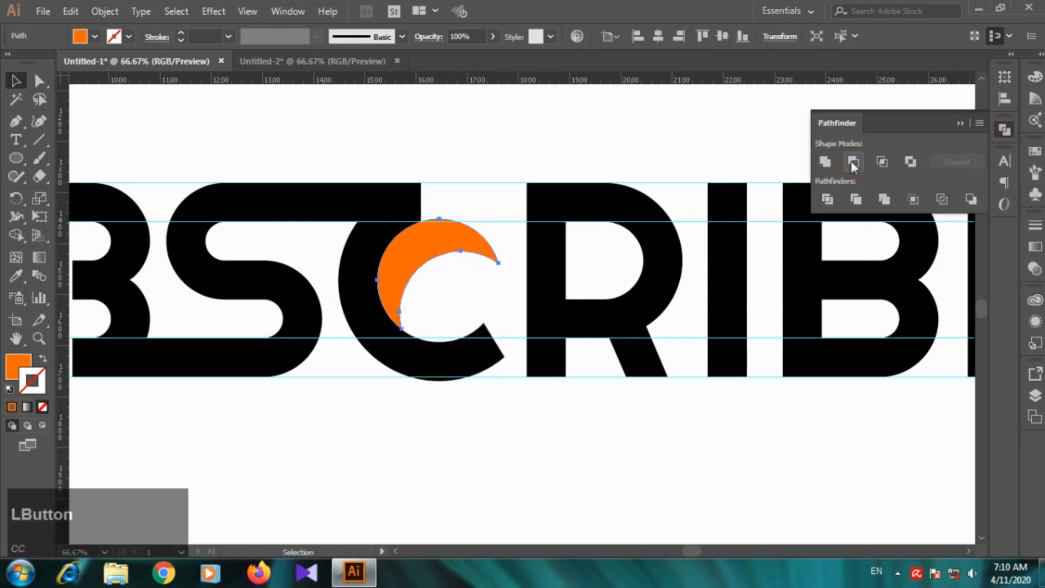
key(ctrl+z)
click(960, 123)
Step: Bring the upper-left orange circle to the front of the lower-right one
click(657, 479)
click(448, 242)
right_click(452, 236)
click(537, 464)
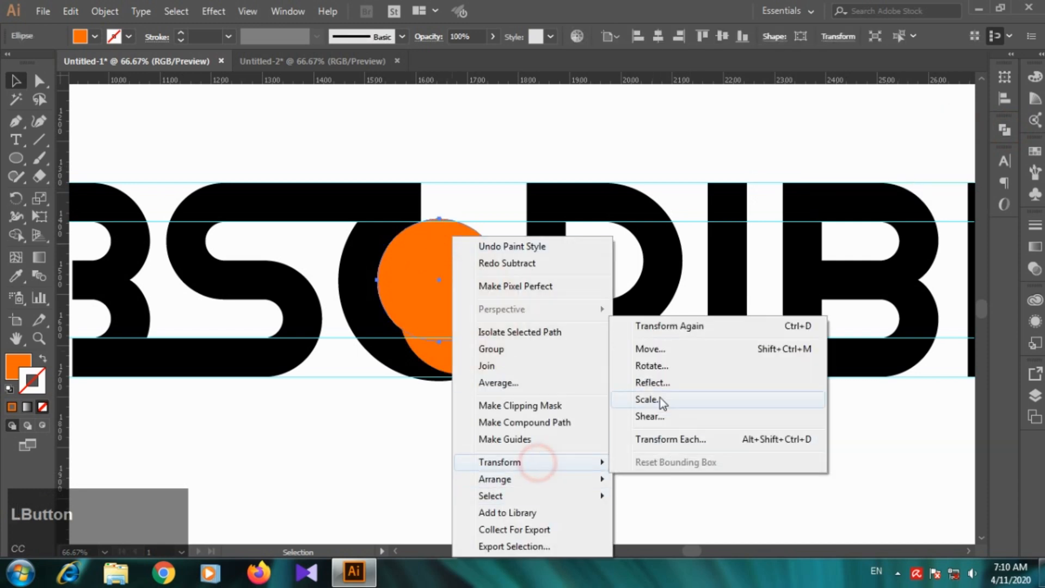
click(553, 482)
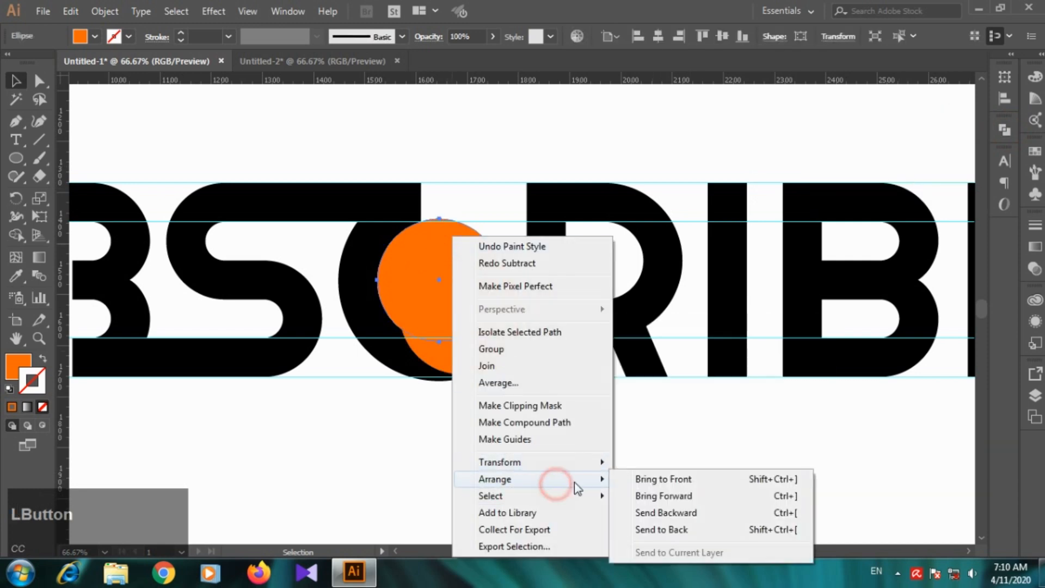
click(677, 479)
click(570, 463)
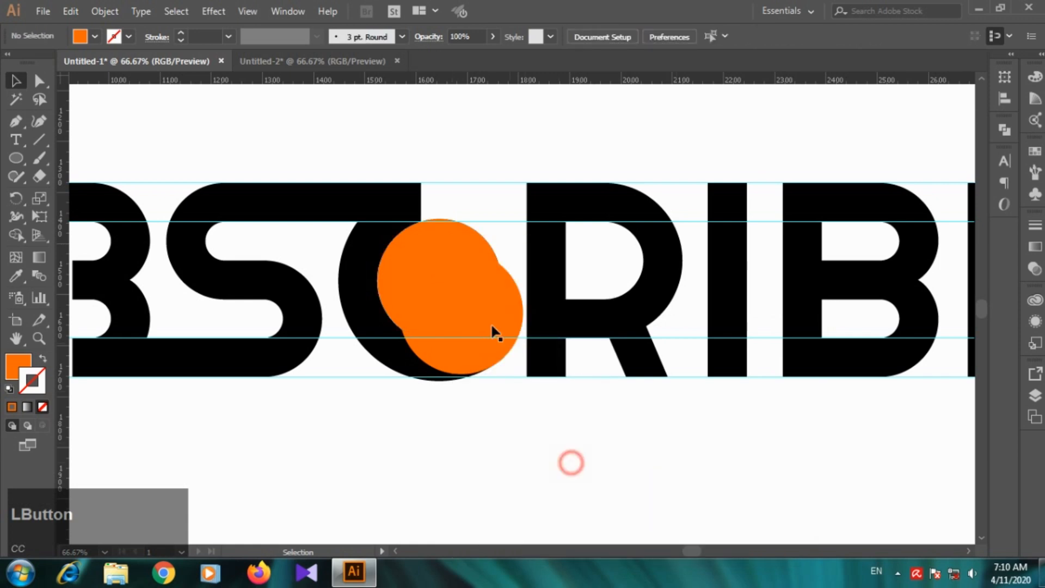
Step: Subtract the upper-left circle from the lower-right one with Minus Front to leave a crescent along the C's lower terminal
click(511, 327)
shift+click(442, 240)
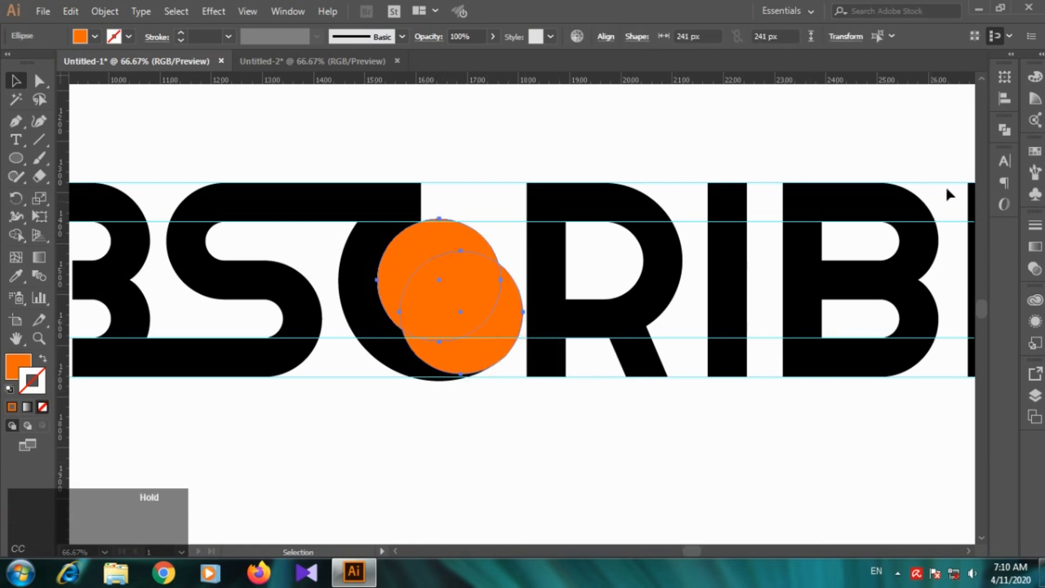
click(1006, 131)
click(855, 161)
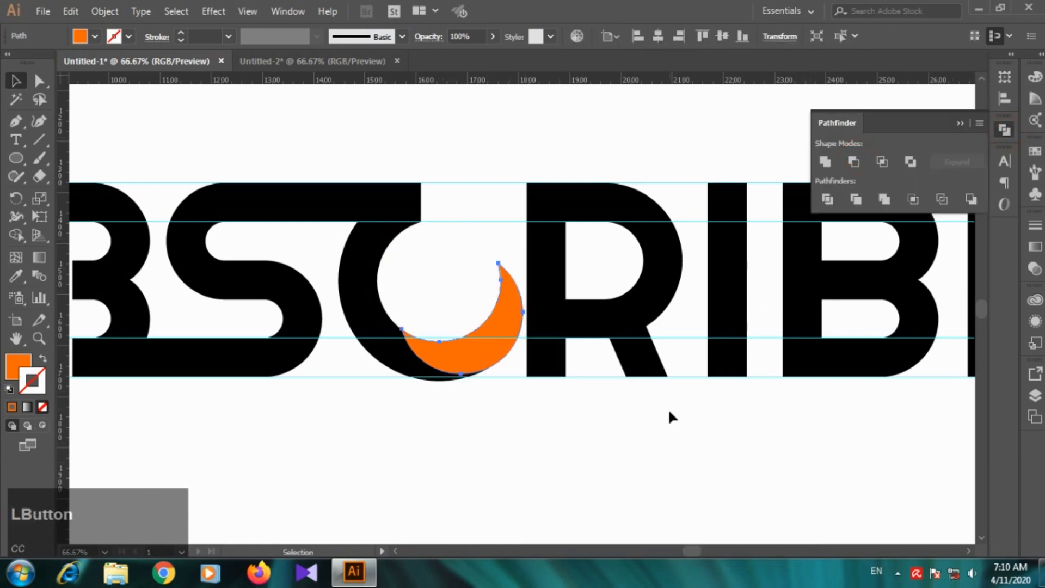
click(658, 443)
Step: Recolor the orange crescent black by sampling the C's fill with the Eyedropper
click(504, 352)
click(15, 276)
click(373, 306)
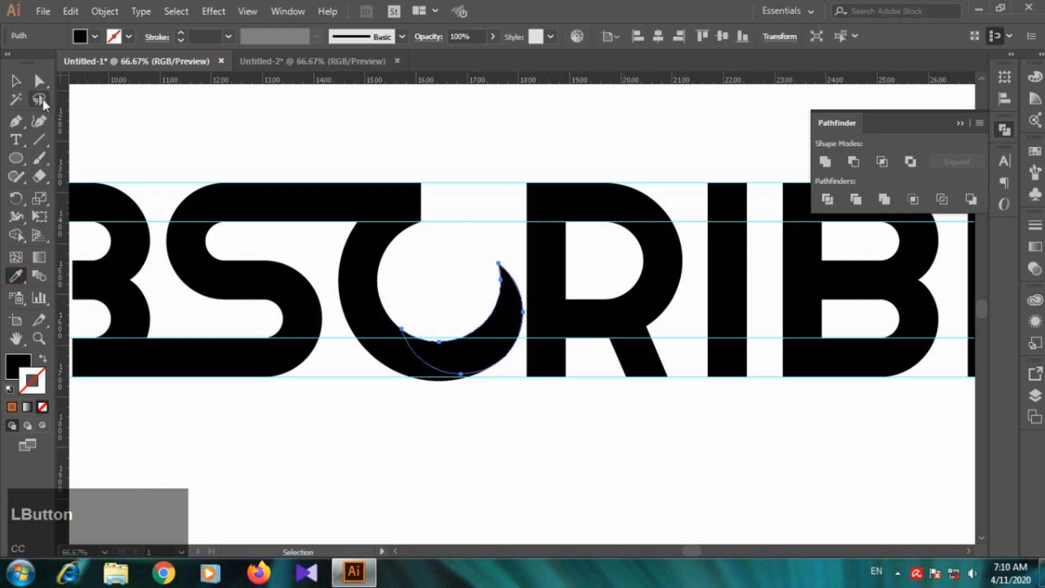
click(16, 81)
click(506, 139)
Step: Move the R left until its stem overlaps the crescent at the end of the C
click(546, 289)
alt+scroll(559, 287, up, 1)
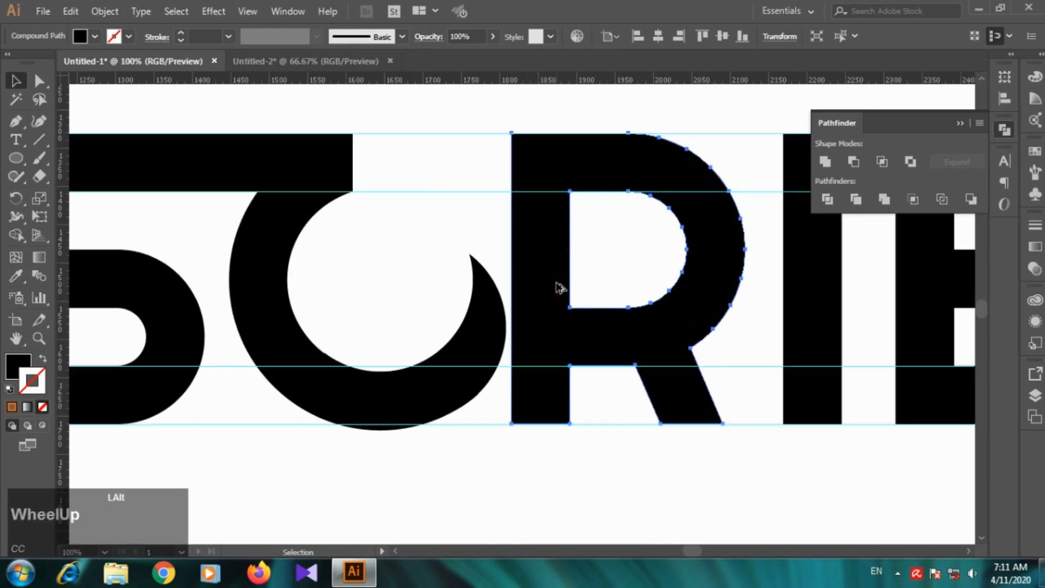
click(443, 103)
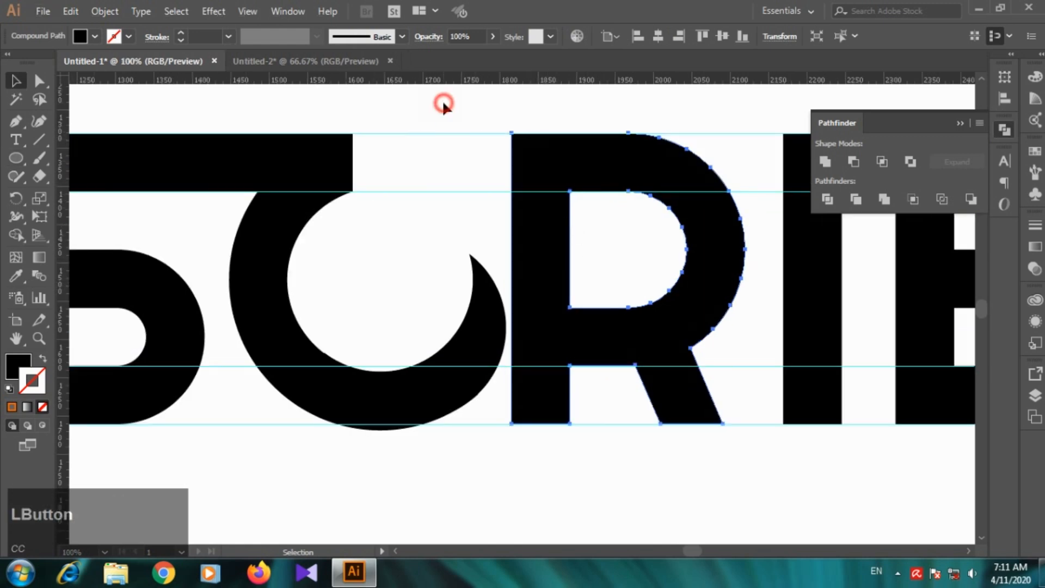
key(b)
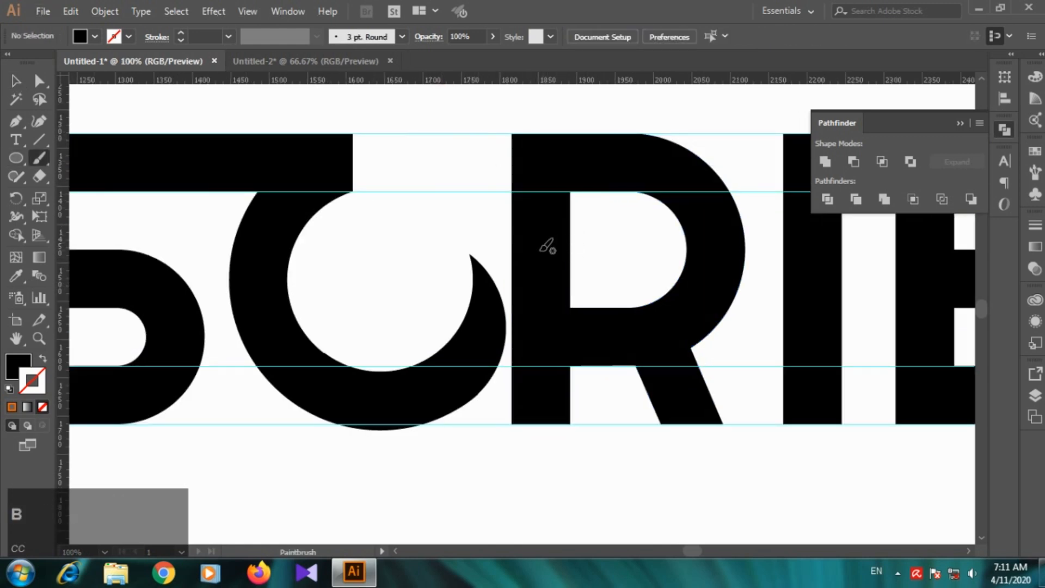
click(15, 82)
click(545, 250)
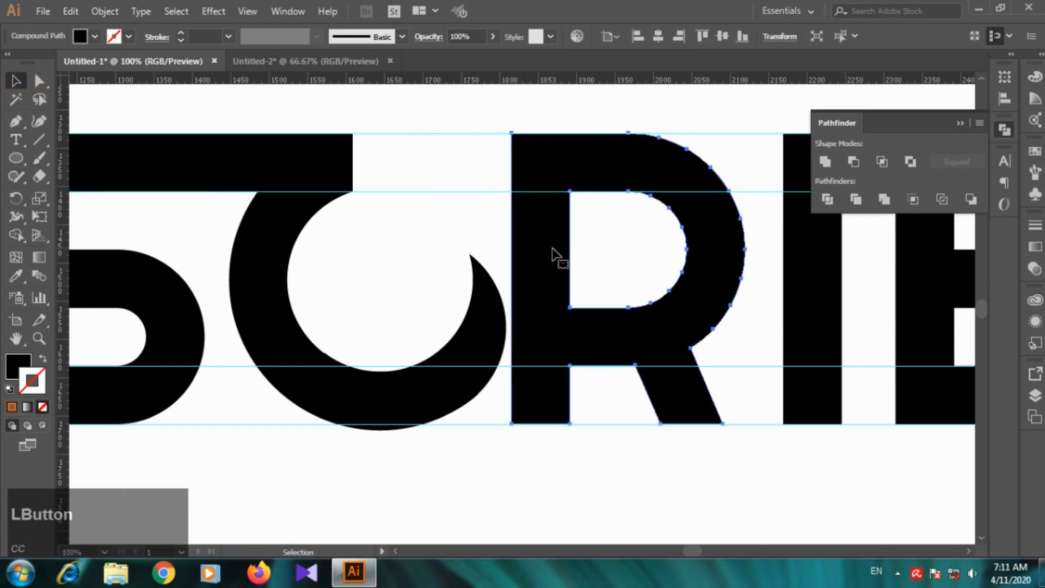
drag(549, 253, 505, 260)
click(374, 289)
scroll(500, 325, down, 2)
Step: Try deleting the crescent, and undo the deletion
click(479, 296)
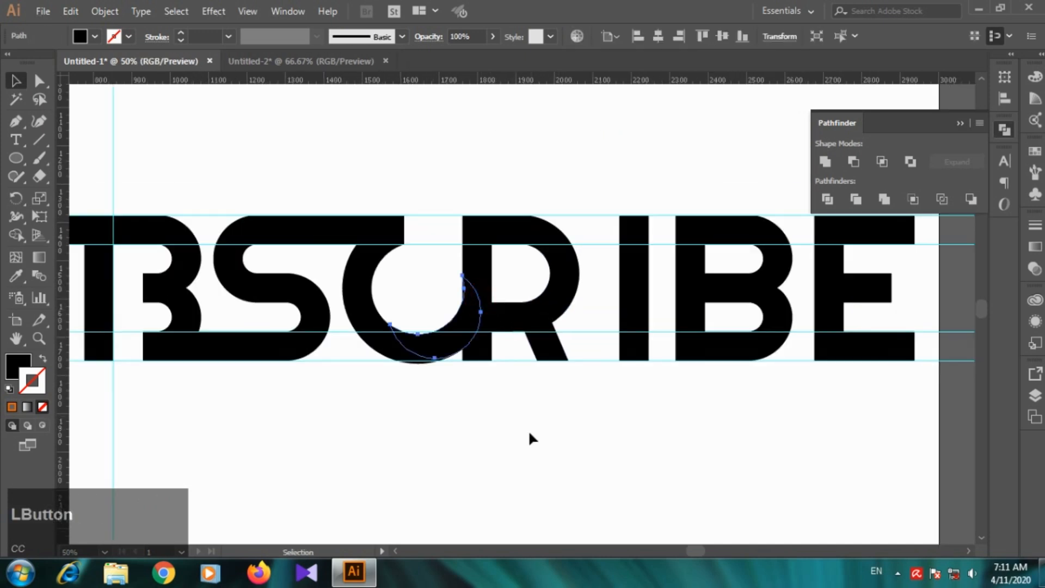
scroll(469, 242, up, 1)
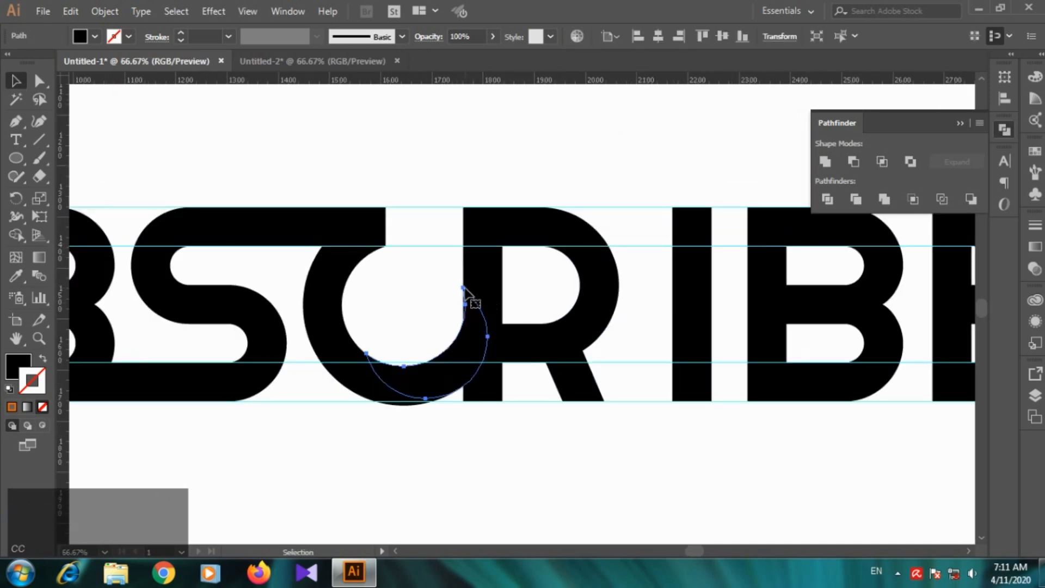
click(464, 290)
key(Delete)
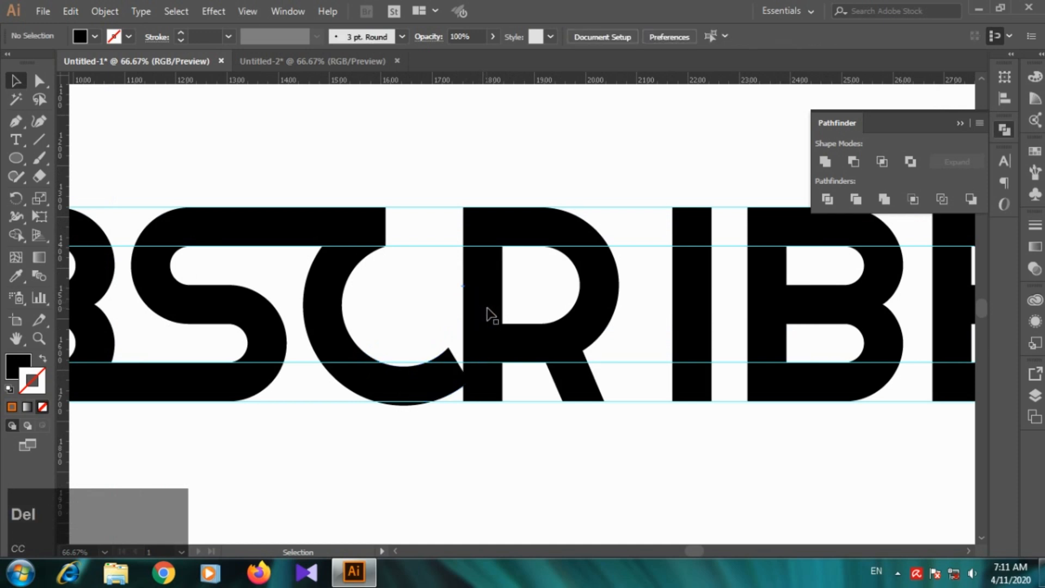
key(ctrl+z)
Step: Delete the crescent's upper tip anchor and close the open path between its two end points with the Pen tool
scroll(490, 322, down, 1)
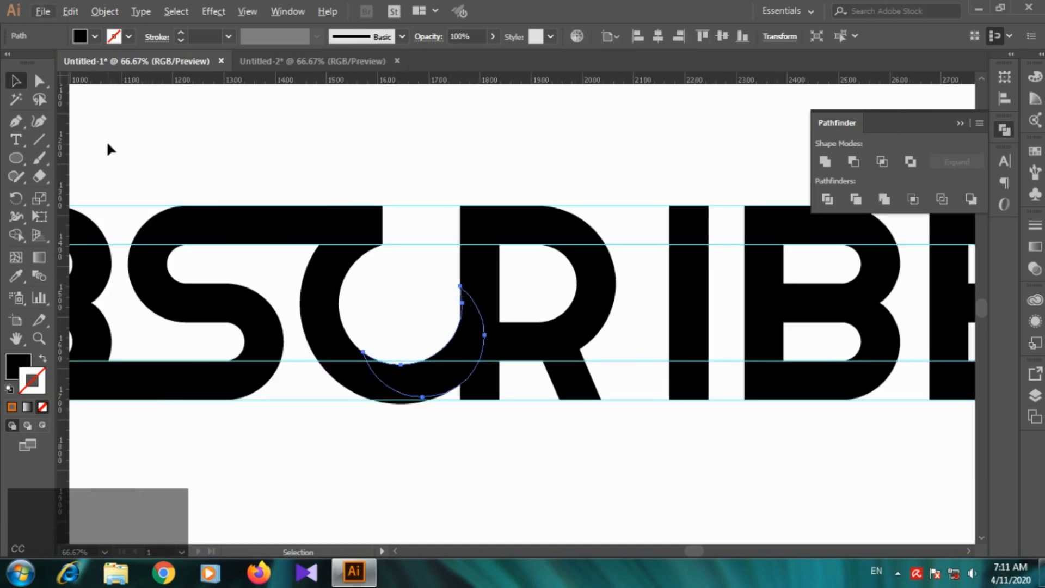
click(37, 80)
scroll(444, 259, up, 2)
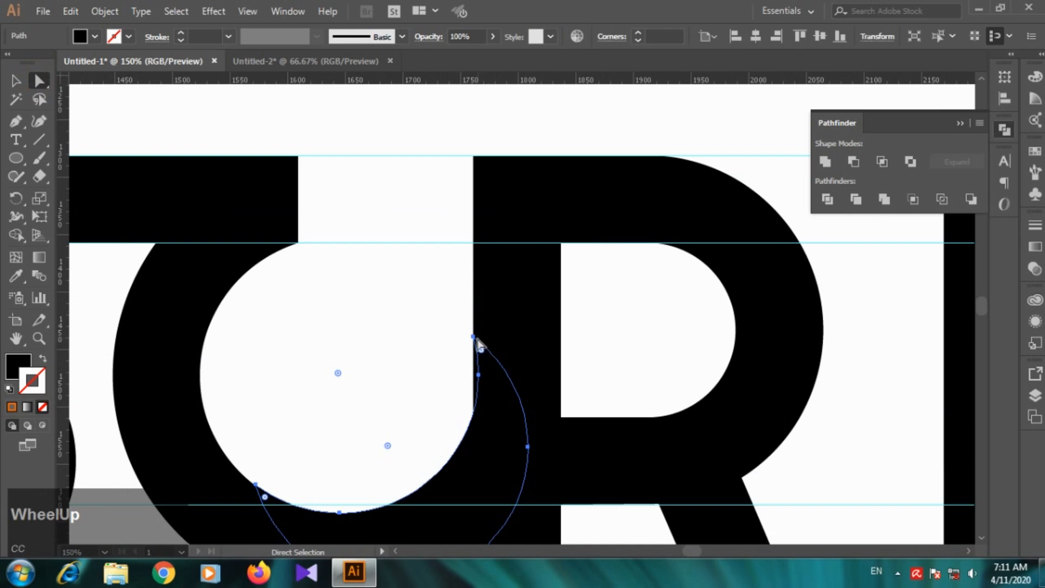
click(474, 337)
key(Delete)
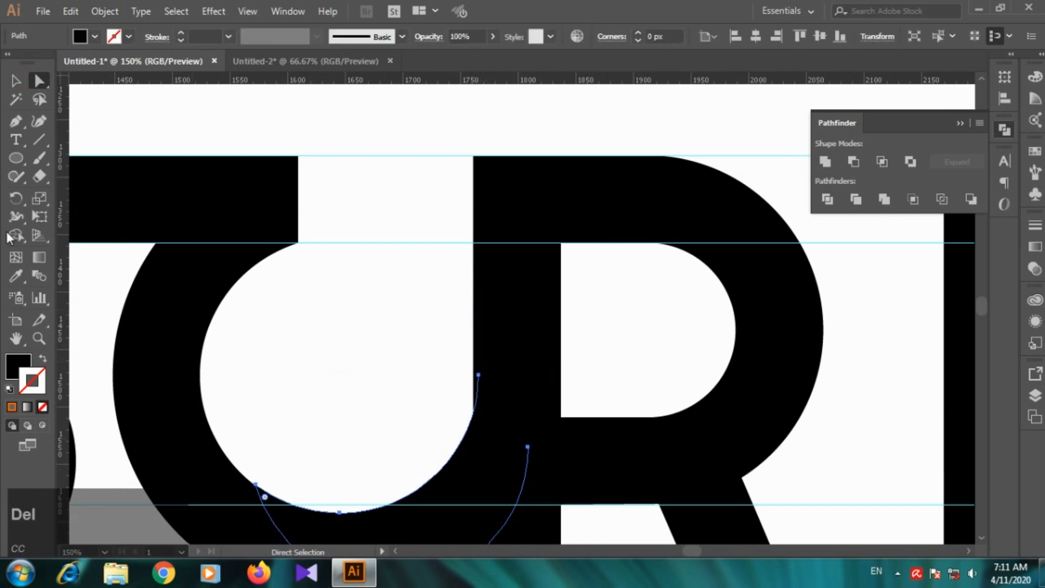
click(16, 122)
click(477, 375)
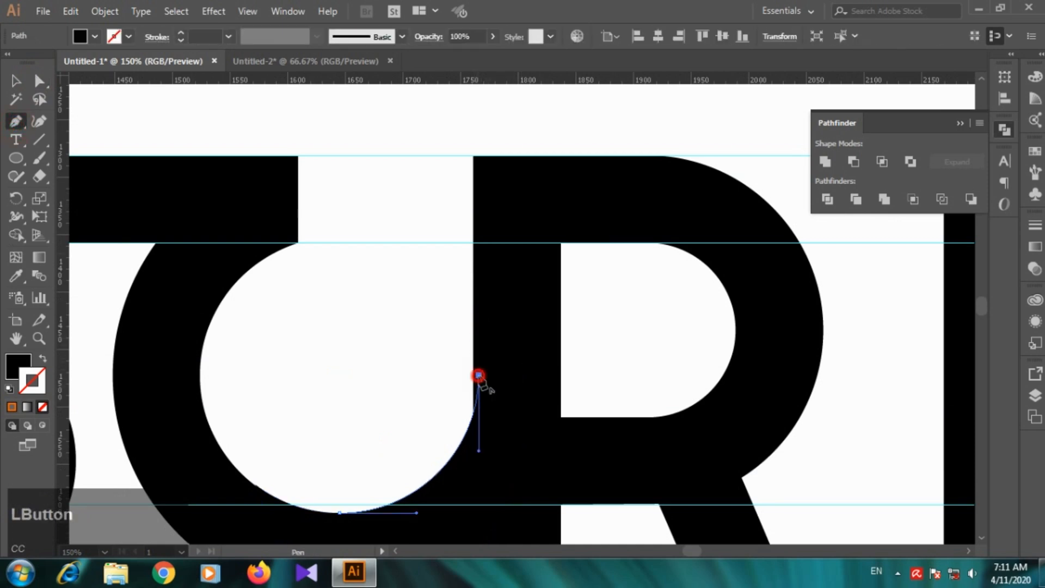
click(527, 447)
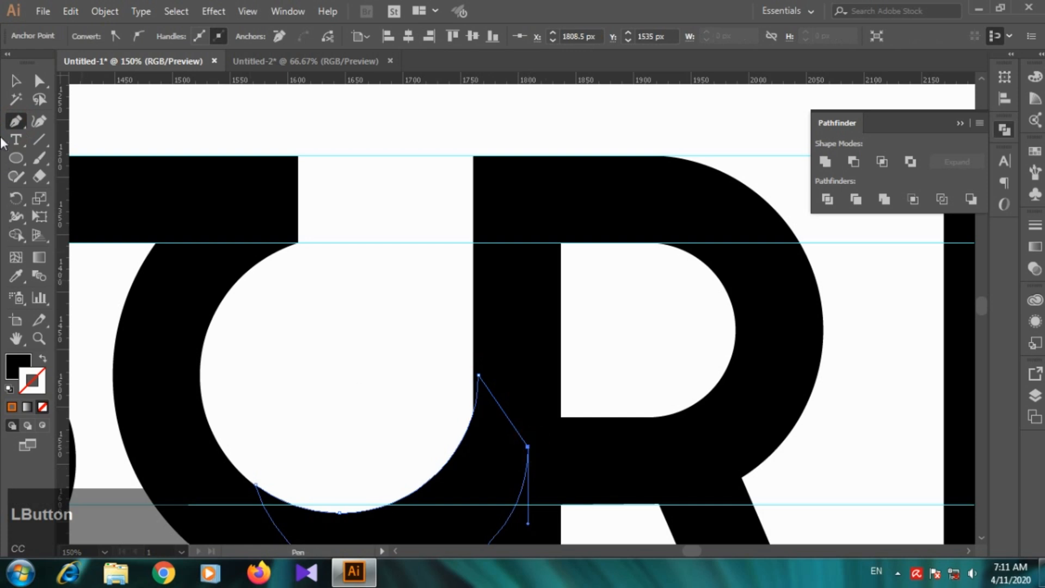
Step: Nudge the R slightly to the right so its stem's left edge lines up with the C's inner curve
click(16, 80)
click(527, 327)
key(Right)
key(Right)
key(Right)
click(645, 338)
scroll(600, 334, down, 2)
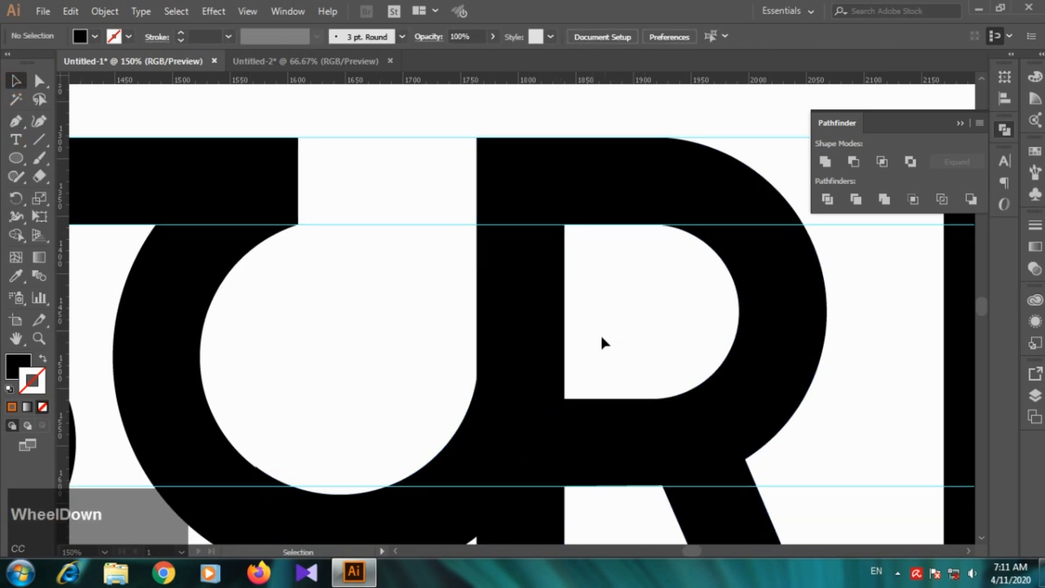
Step: Add an anchor point on the left edge of the R's stem exactly where the C's outer curve meets it
click(557, 355)
scroll(613, 384, up, 2)
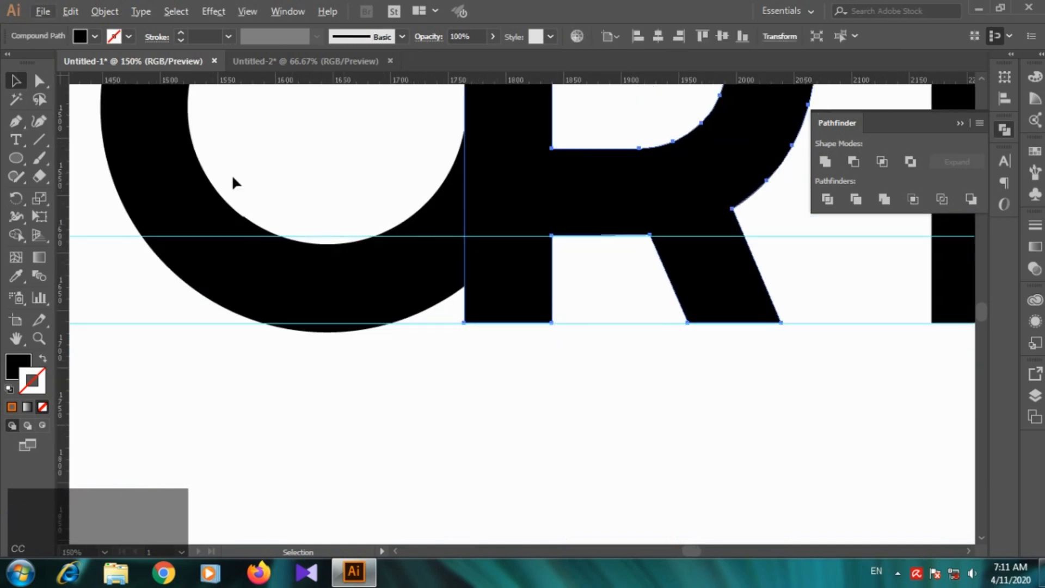
click(39, 80)
key(p)
alt+scroll(482, 285, up, 1)
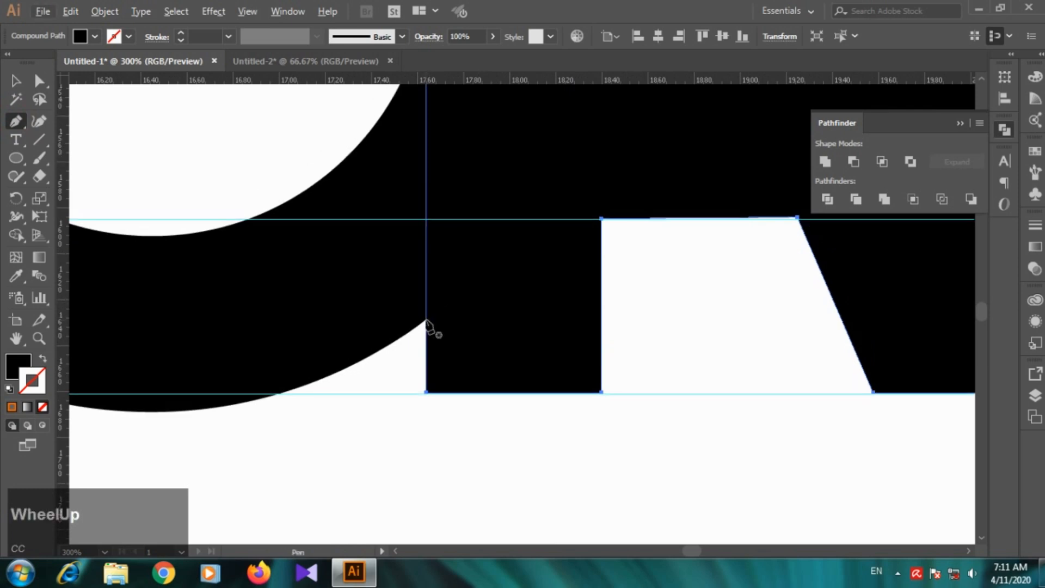
click(427, 319)
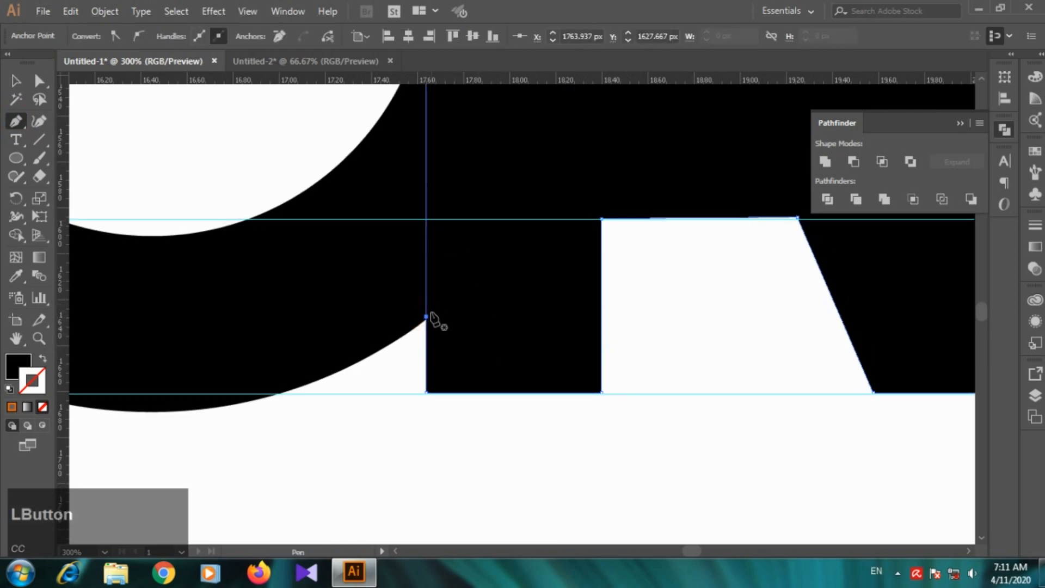
key(ctrl+z)
scroll(427, 321, up, 4)
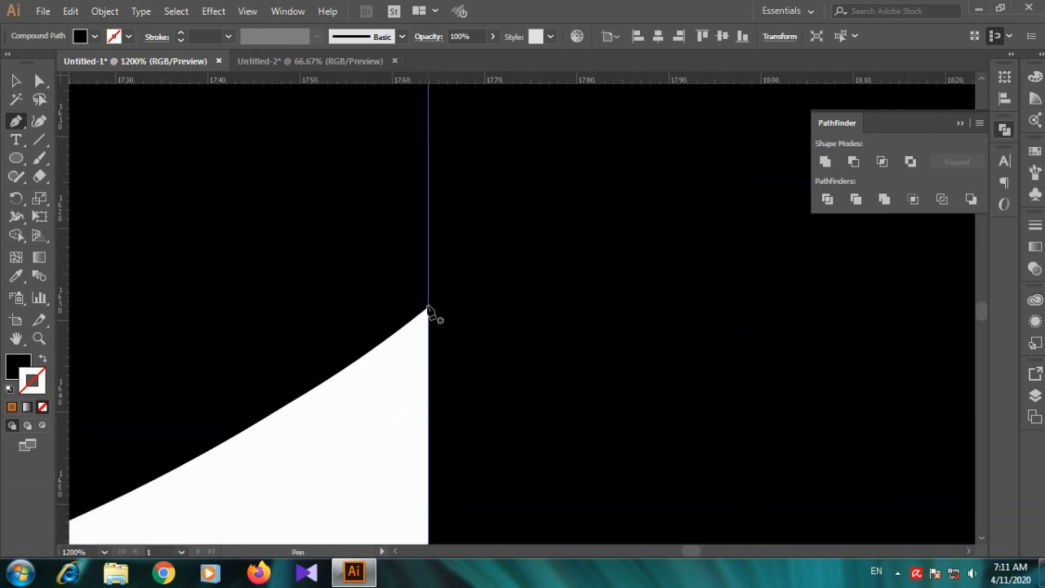
click(428, 305)
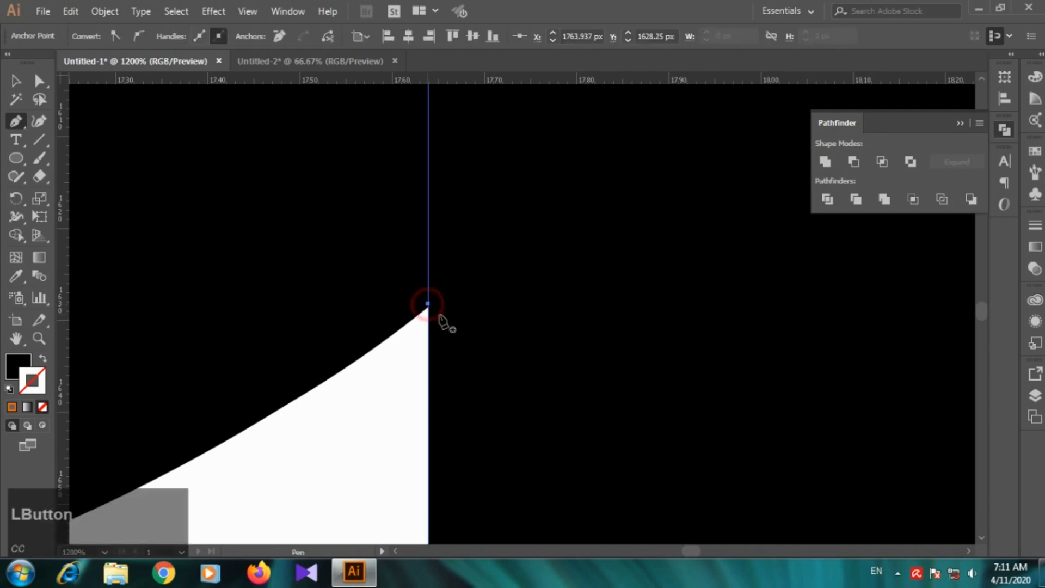
scroll(427, 283, down, 2)
Step: Delete the two bottom corner anchors of the R's stem to cut off its foot
click(45, 80)
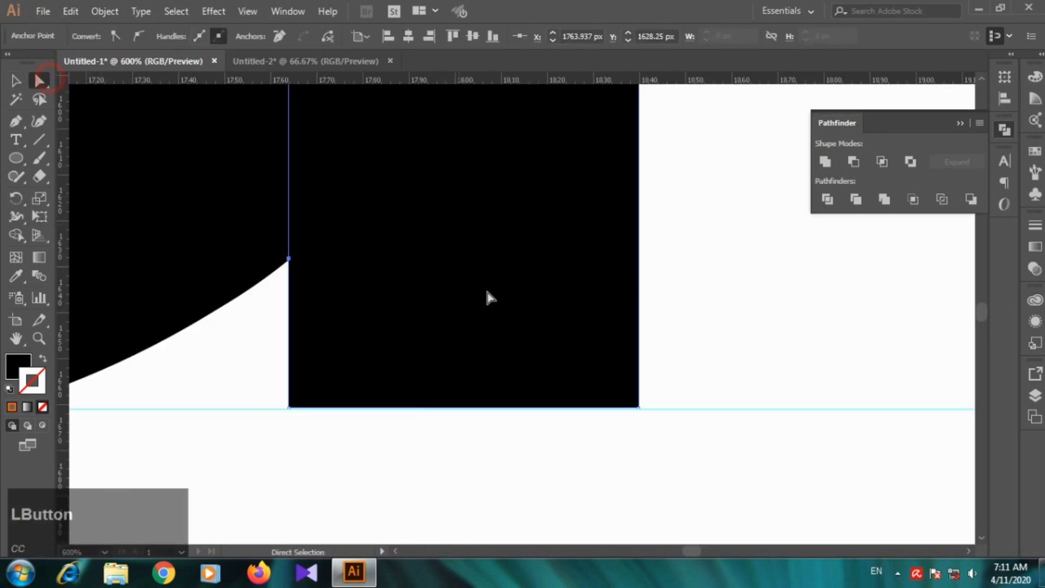
click(639, 409)
key(Delete)
click(289, 409)
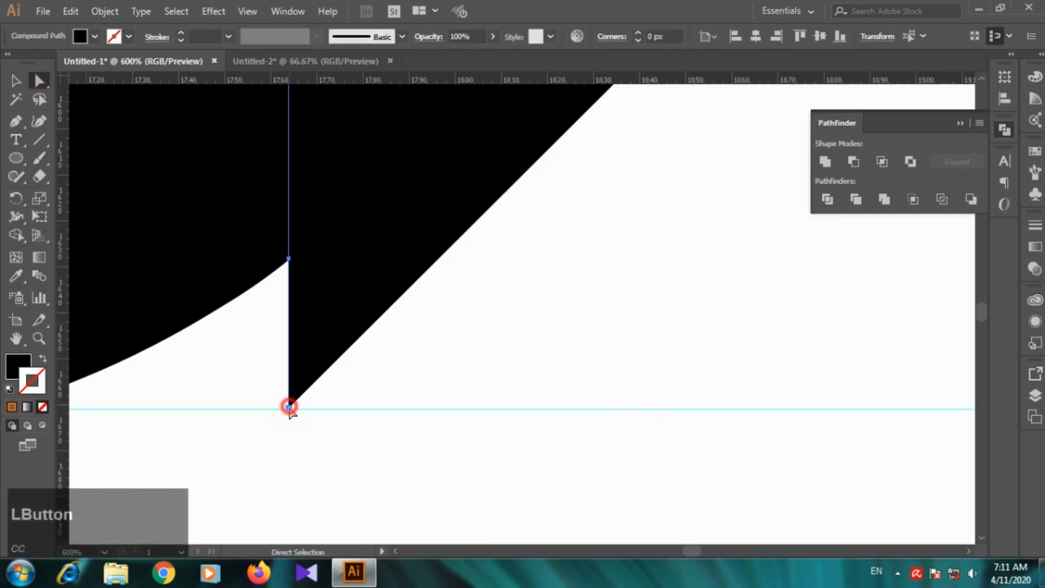
key(Delete)
scroll(354, 316, down, 4)
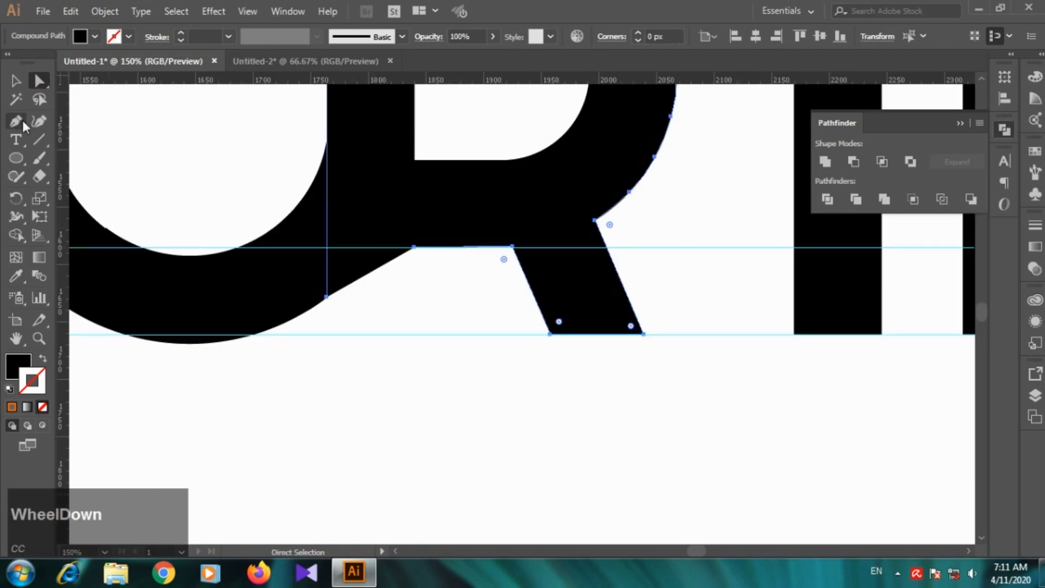
Step: Try redrawing the slanted edge beneath the R with the Pen tool and shifting its corner, and undo both
click(17, 121)
scroll(272, 255, up, 2)
click(395, 335)
click(532, 237)
key(ctrl+z)
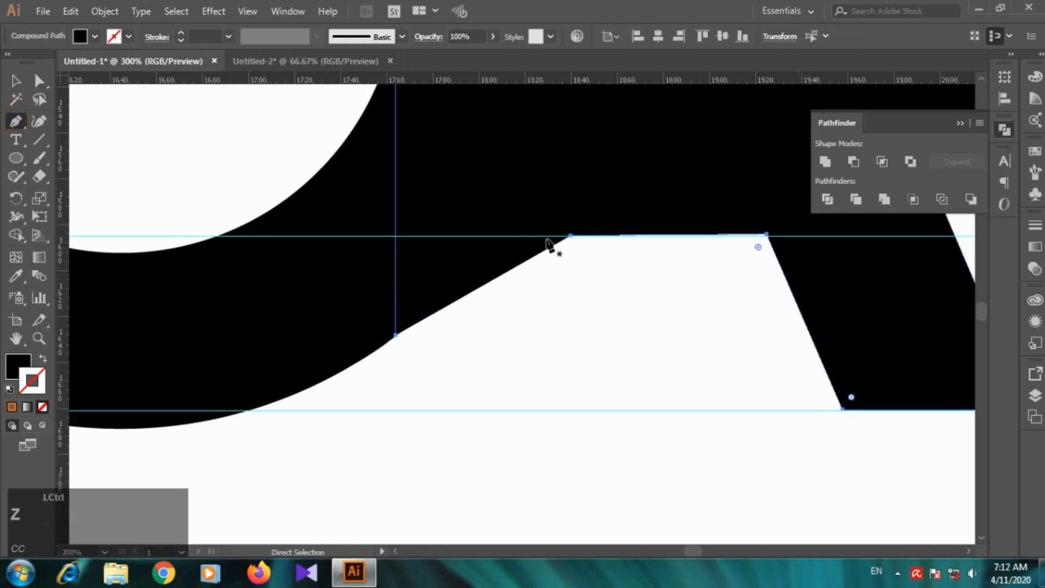
click(39, 82)
click(606, 381)
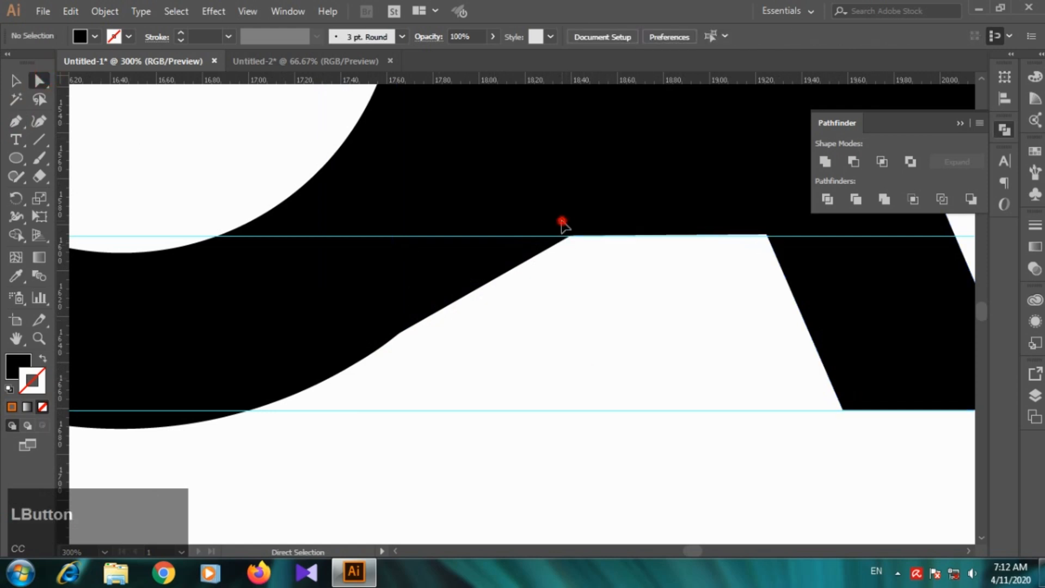
drag(564, 226, 576, 257)
key(ctrl+z)
Step: Remove the horizontal guide that overlaps the corner anchor at the upper end of the R's slanted edge
click(602, 283)
click(568, 236)
click(572, 236)
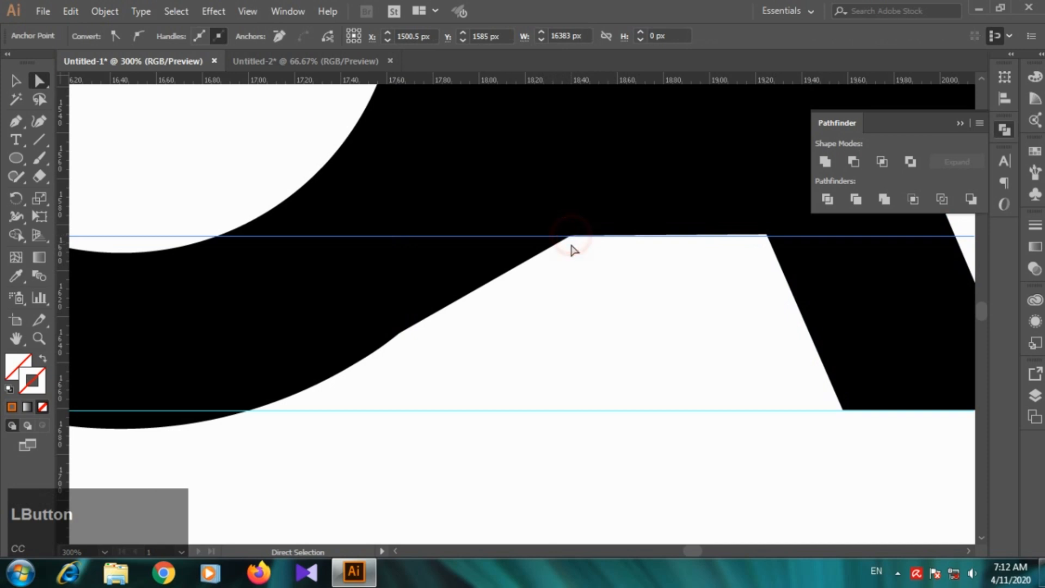
click(572, 237)
key(Left)
Step: Nudge the corner anchor at the upper end of the R's slanted edge left to about X 1796 px, onto the C's outer curve
click(571, 237)
click(572, 236)
key(Left)
key(Left)
key(Left)
key(Left)
key(Left)
key(Left)
key(Left)
key(Left)
key(Left)
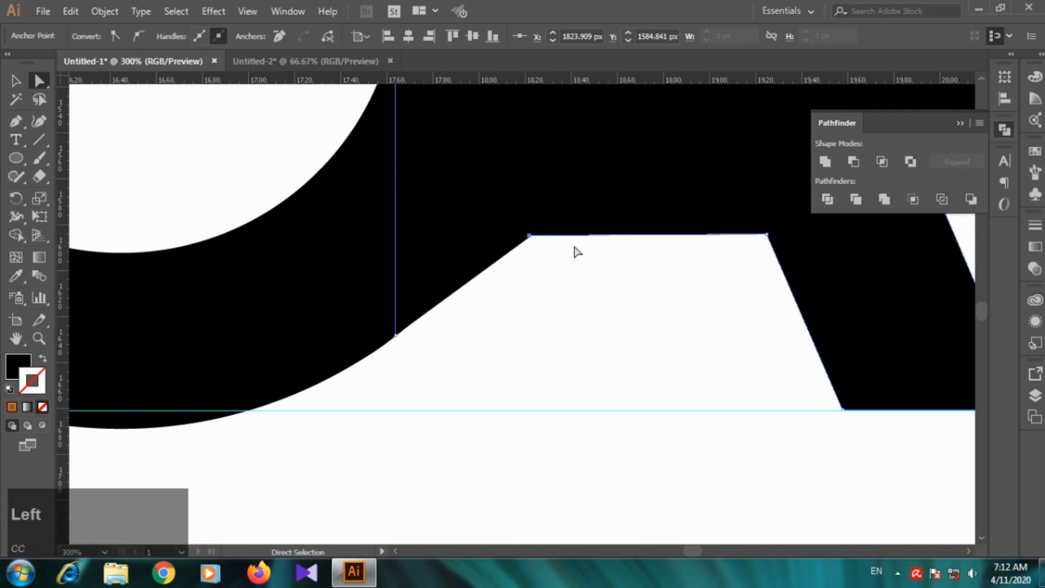
key(Left)
key(Left)
key(Left)
key(Left)
key(Left)
key(Left)
key(Left)
key(Left)
key(Left)
key(Left)
key(Left)
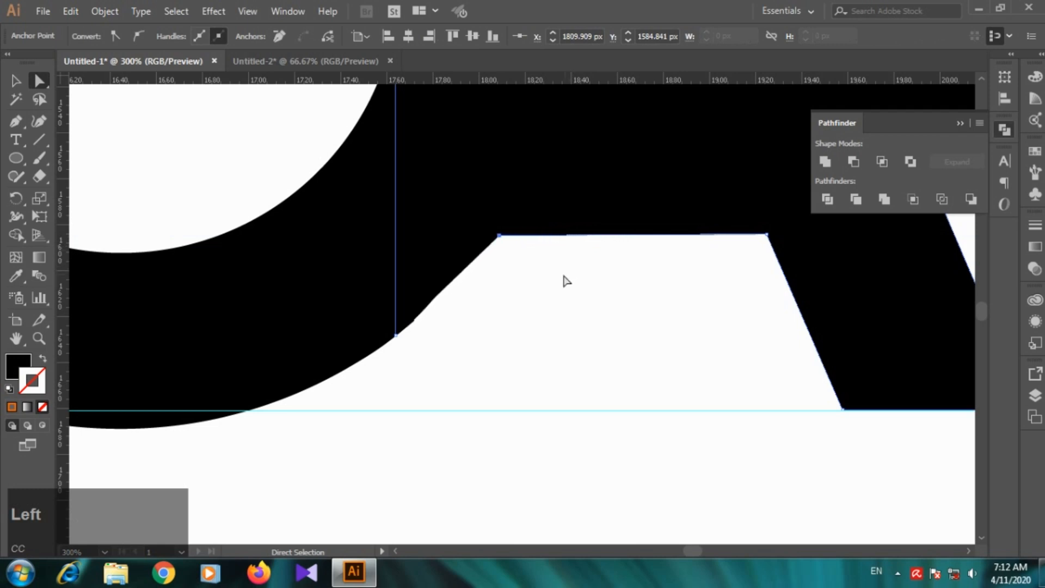
key(Right)
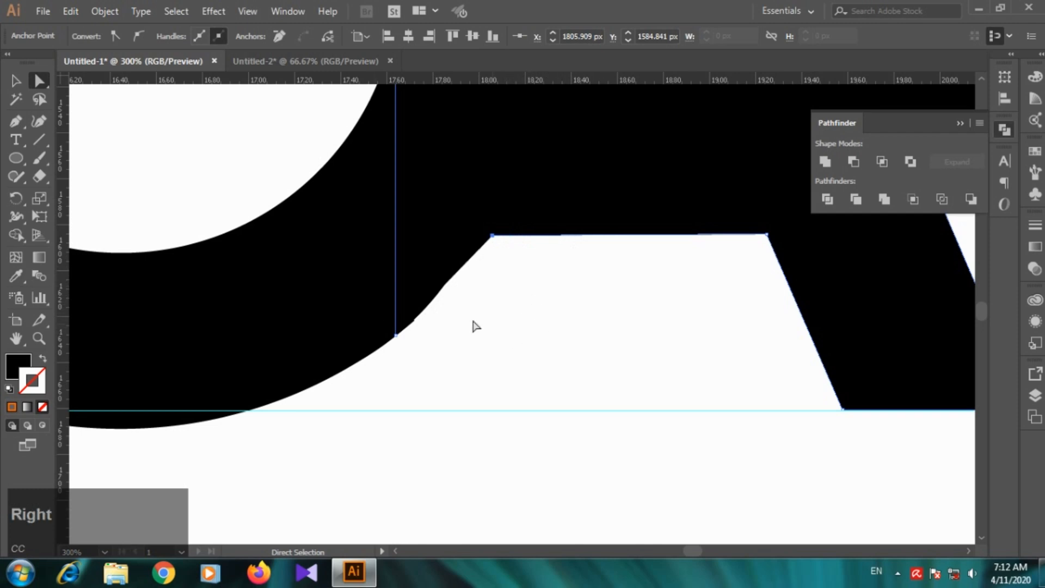
key(Left)
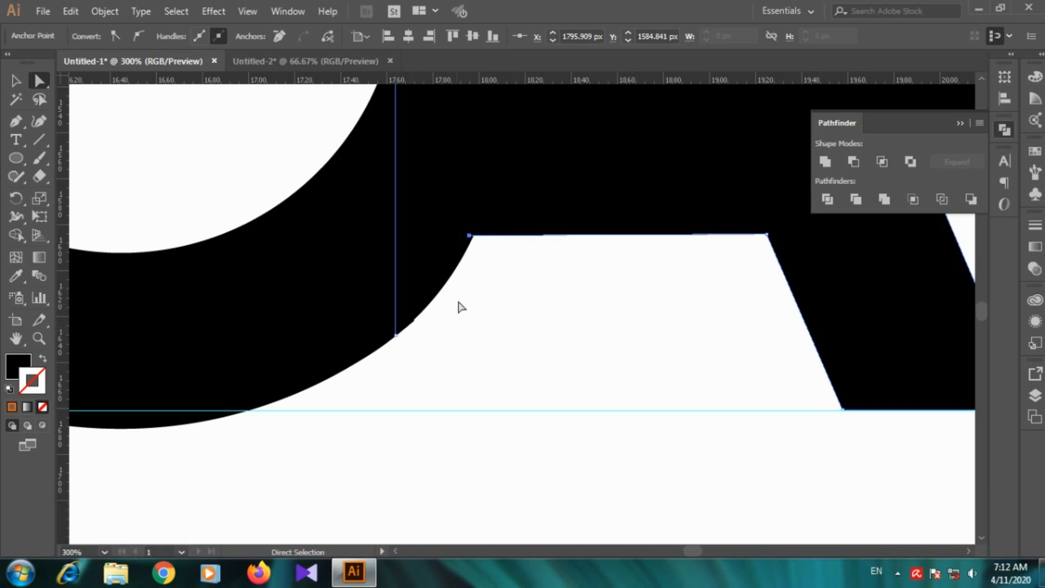
Step: Redraw the slanted edge beneath the R with the Pen tool as a curve that follows the C's outer edge up to the corner
click(16, 121)
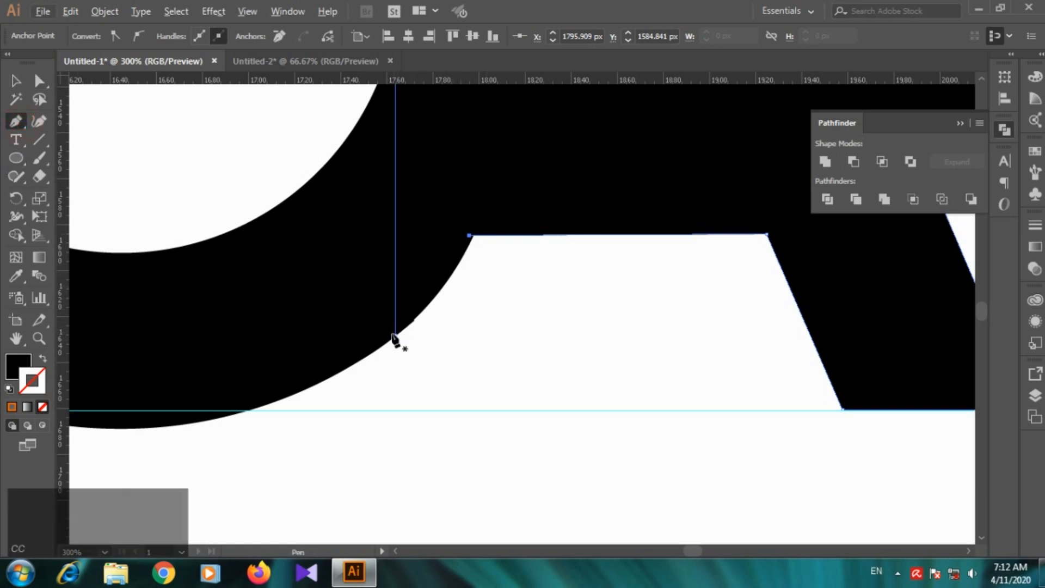
scroll(397, 336, up, 2)
key(z)
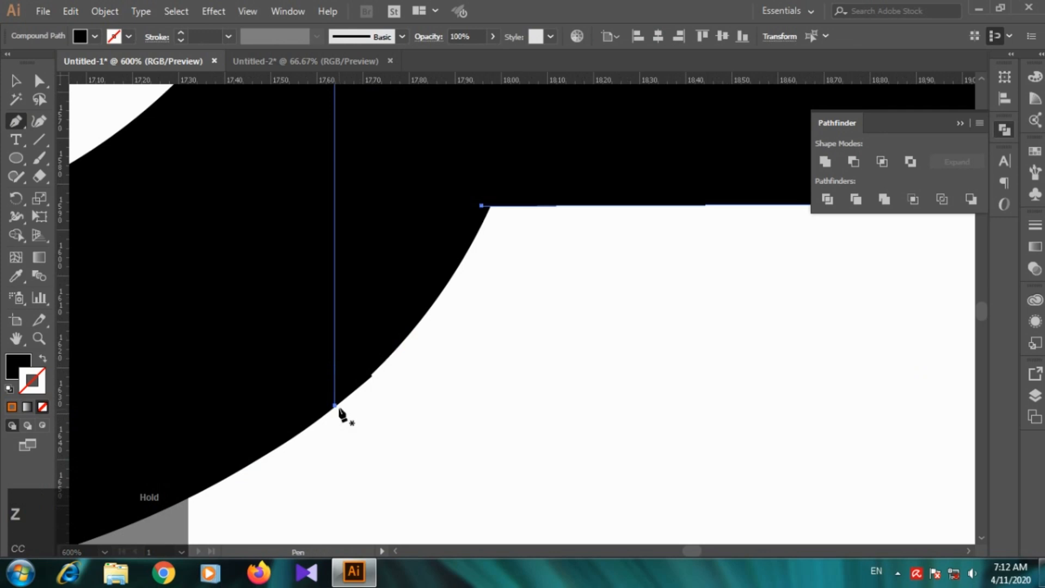
click(334, 406)
click(335, 405)
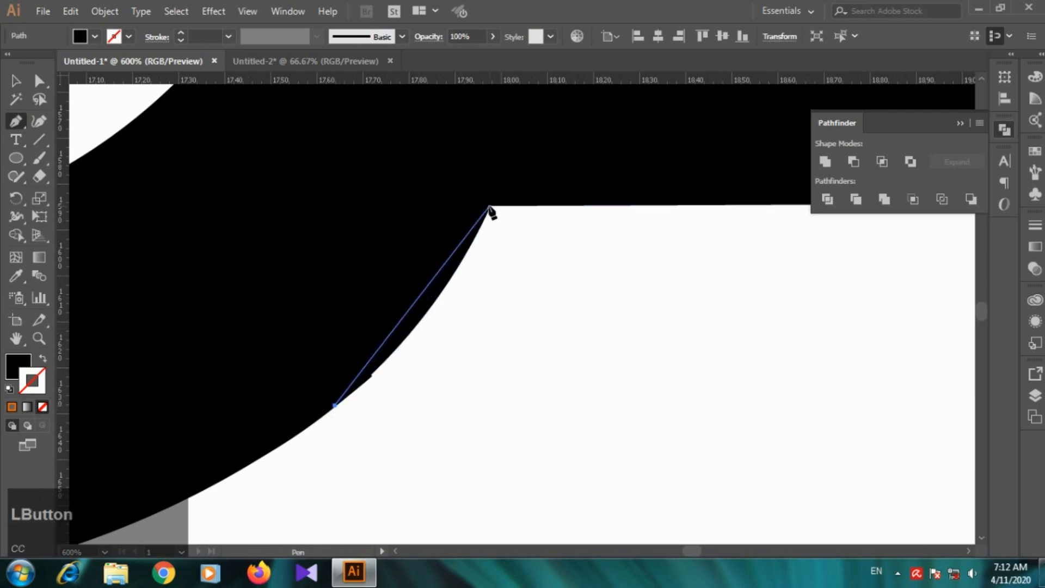
scroll(488, 209, down, 1)
drag(484, 207, 501, 143)
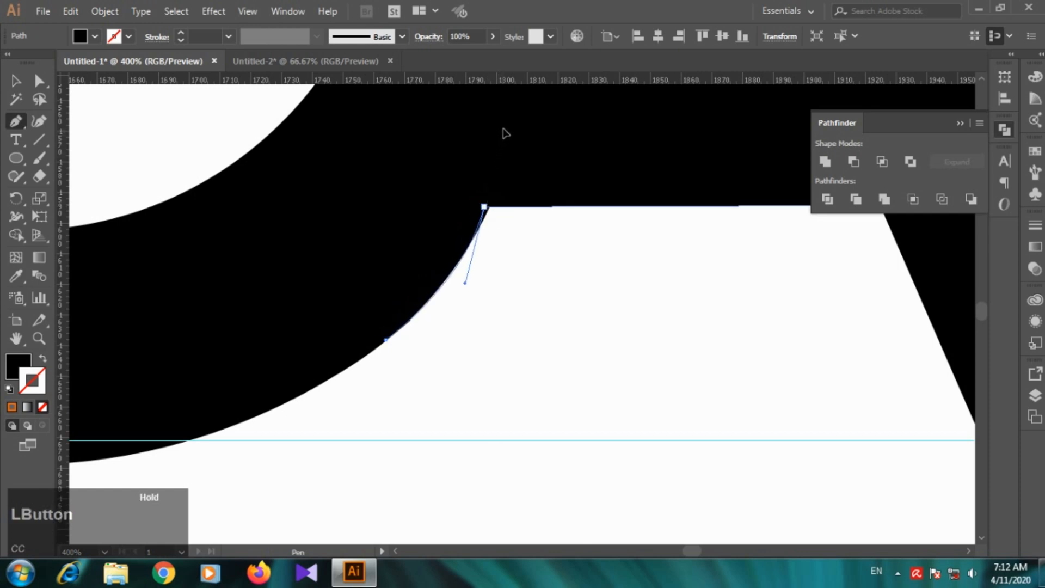
drag(500, 130, 502, 129)
scroll(231, 211, down, 1)
scroll(205, 191, down, 1)
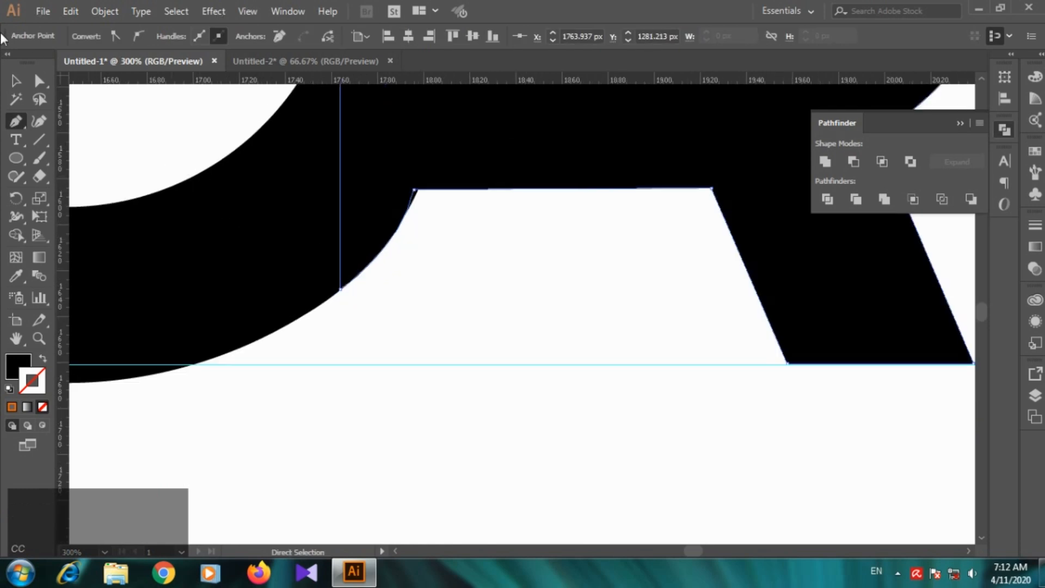
click(17, 81)
scroll(305, 294, down, 3)
click(348, 390)
scroll(349, 371, down, 3)
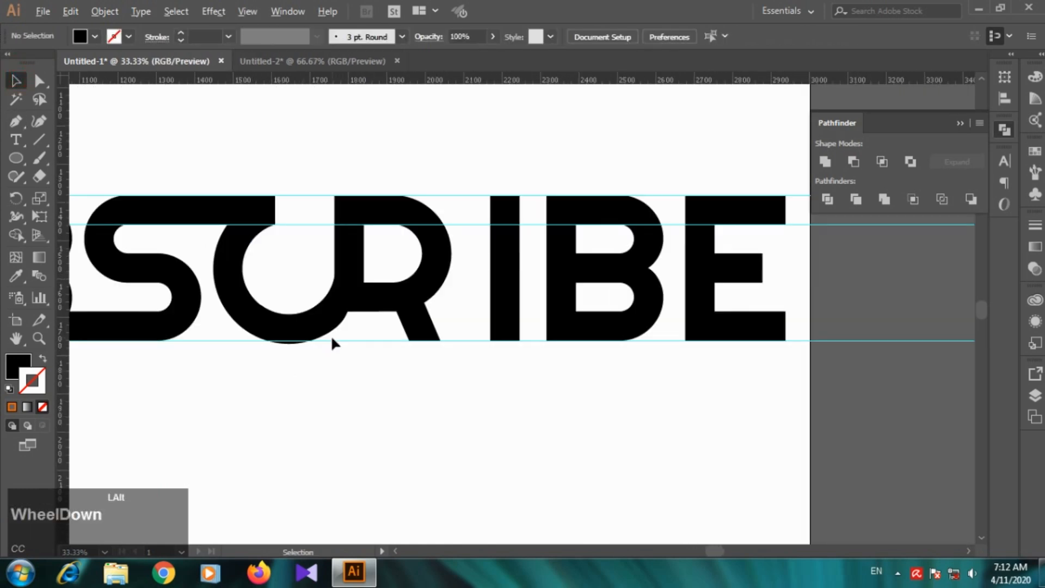
Step: Nudge the corner anchor at the upper end of the R's curved edge right to about X 1798 px
scroll(331, 335, up, 1)
click(353, 289)
scroll(355, 320, up, 4)
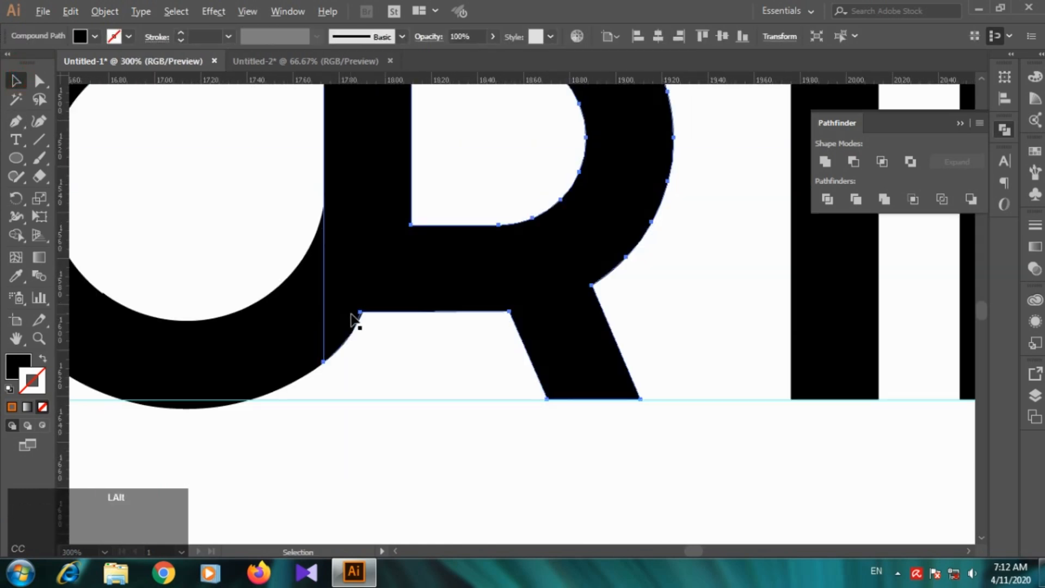
click(375, 318)
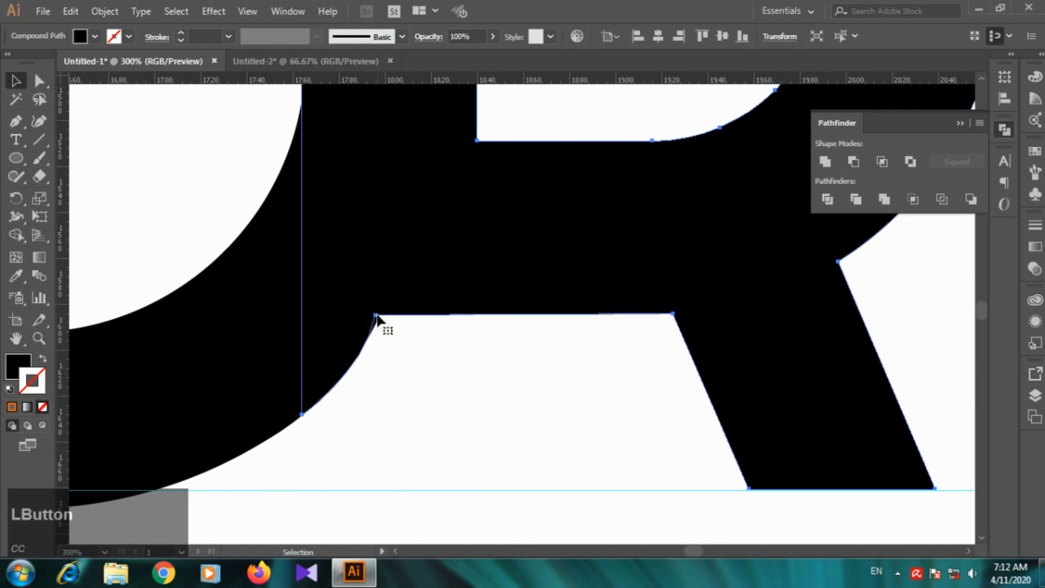
click(38, 81)
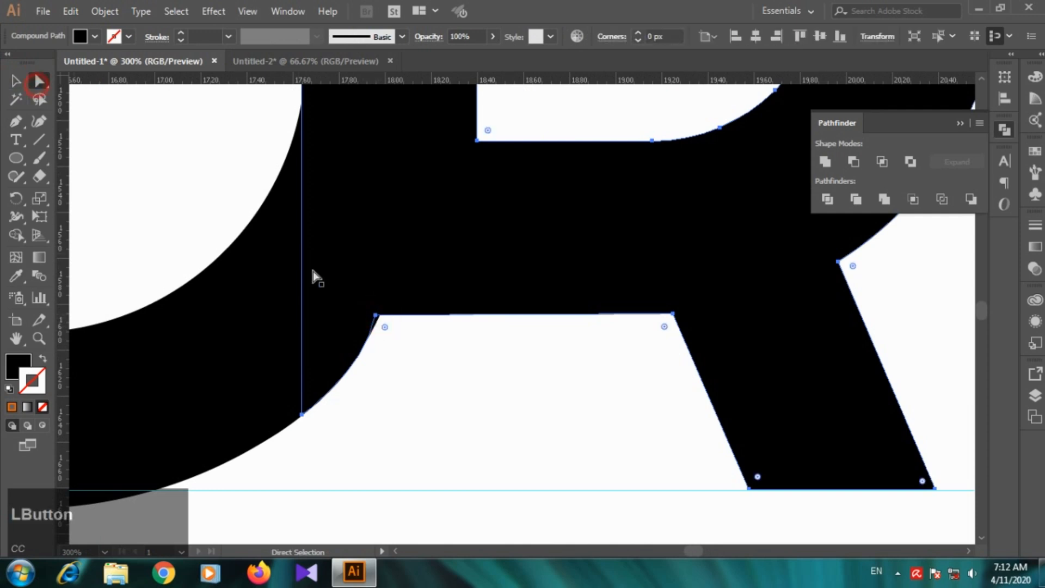
click(376, 316)
key(Right)
key(Right)
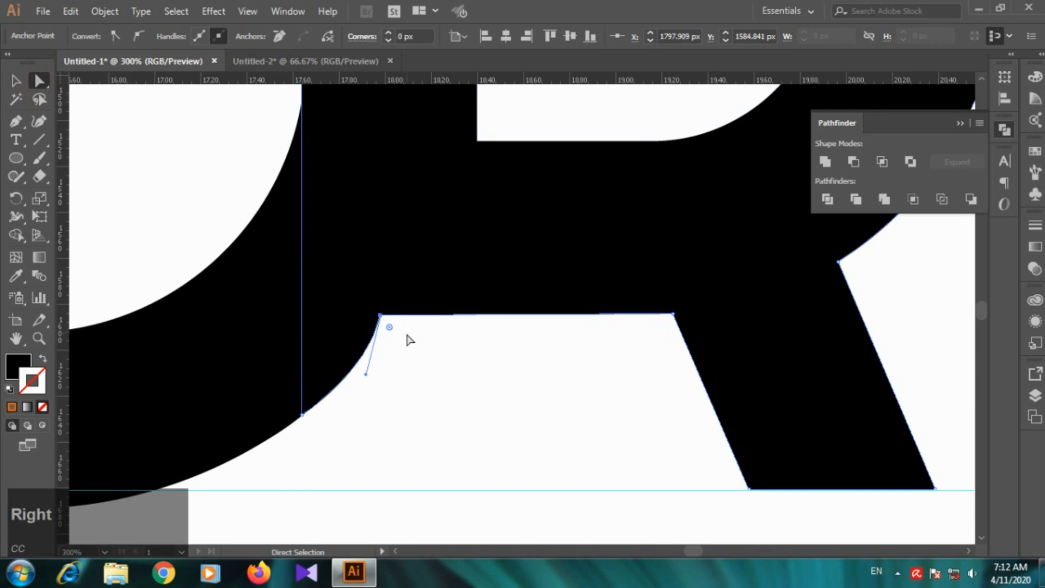
Step: Adjust the direction handle of that corner anchor slightly toward the C so the curve continues the bowl smoothly
drag(366, 376, 360, 375)
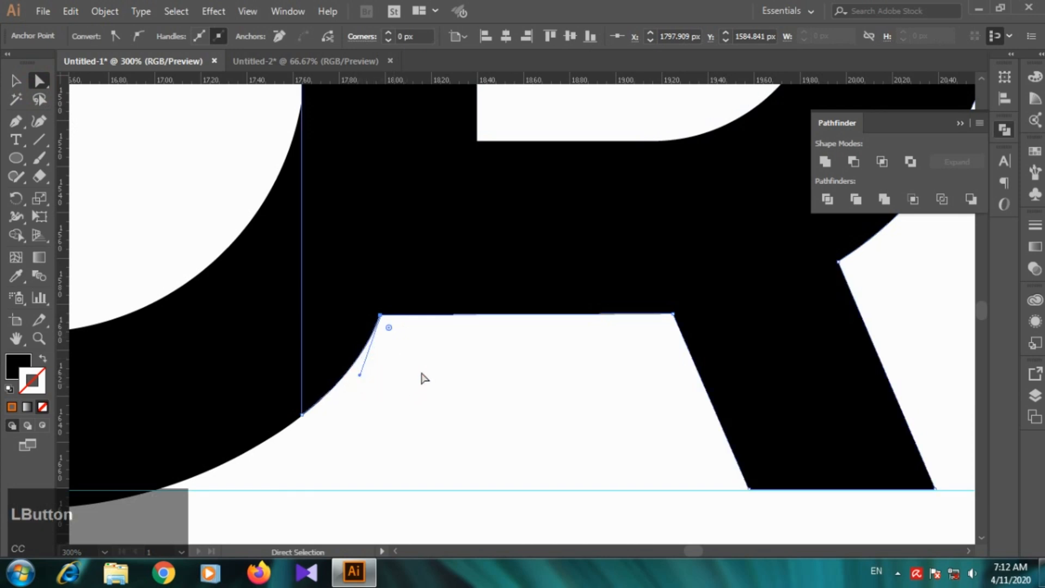
click(420, 374)
scroll(436, 403, down, 5)
click(15, 81)
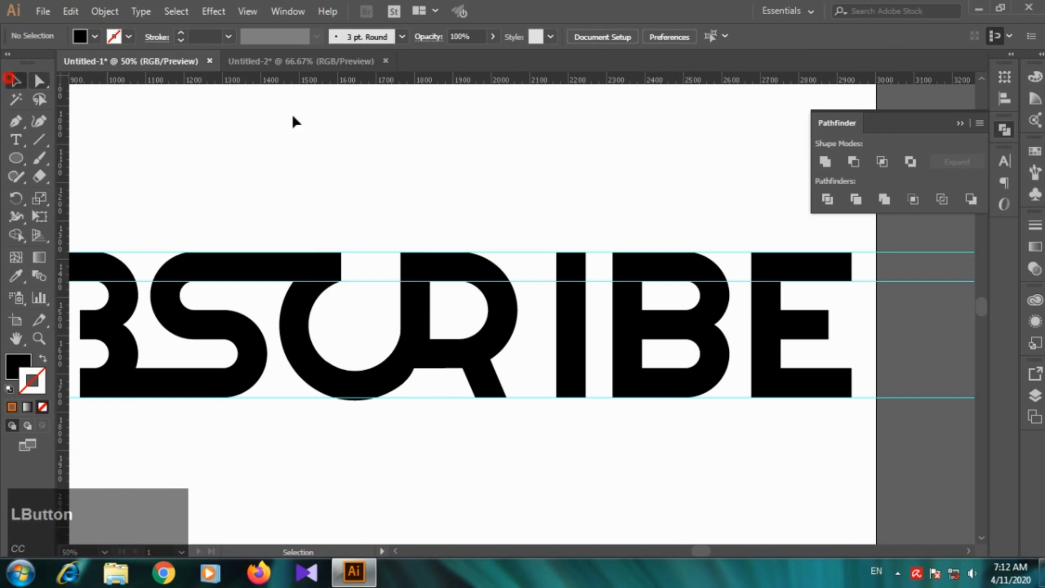
scroll(420, 223, down, 2)
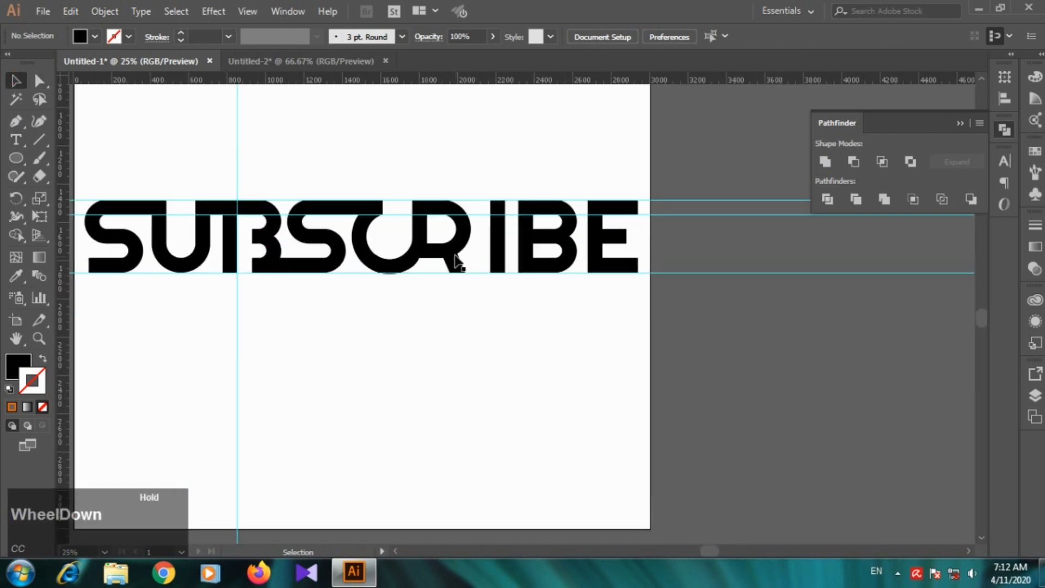
Step: Pull the C's outer end anchor outward and upward inside the R so its lower-right curve blends into the R
scroll(427, 256, up, 6)
click(379, 261)
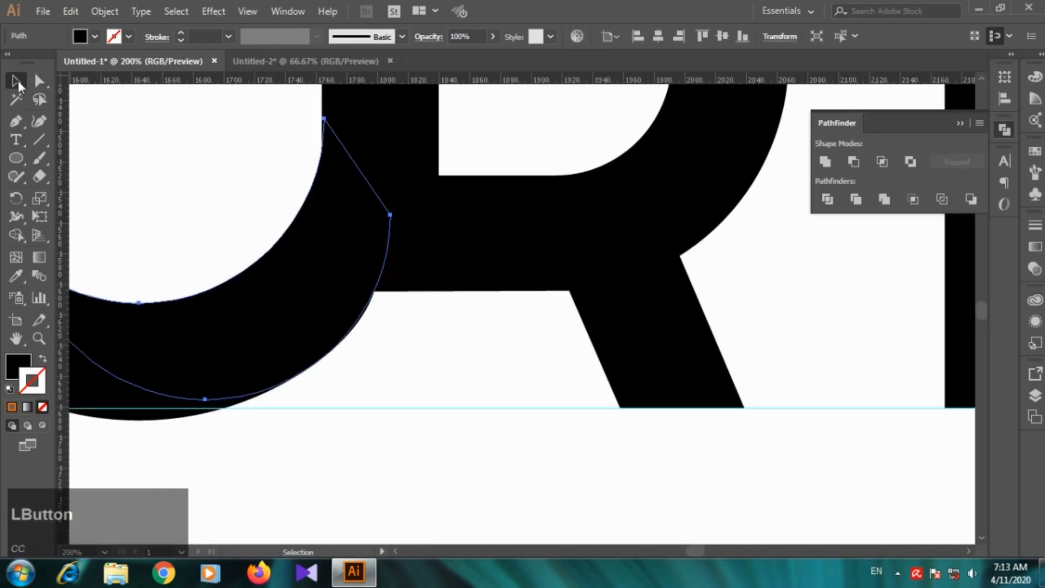
key(a)
scroll(261, 251, up, 1)
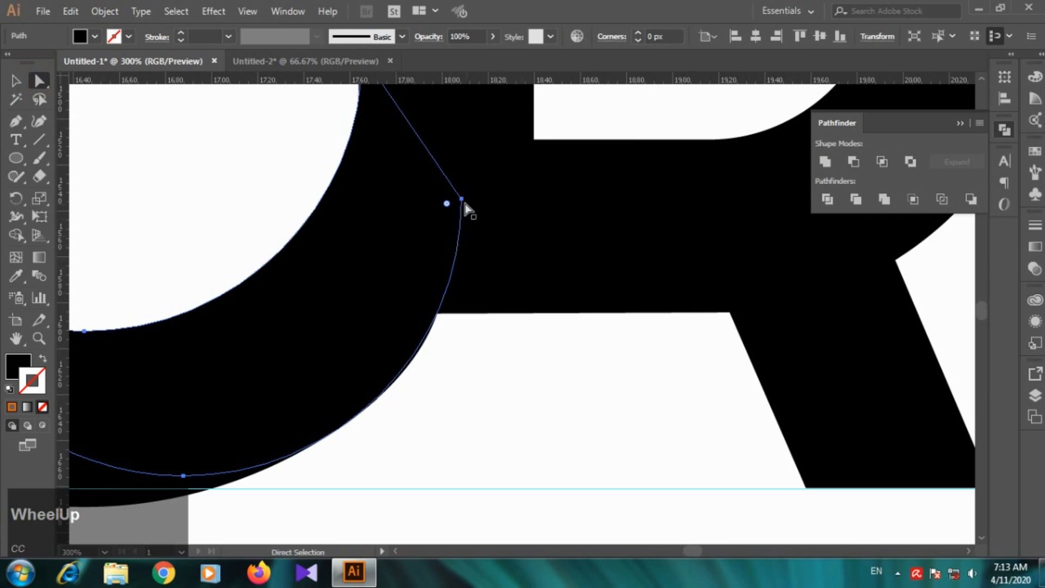
click(462, 200)
drag(463, 199, 471, 200)
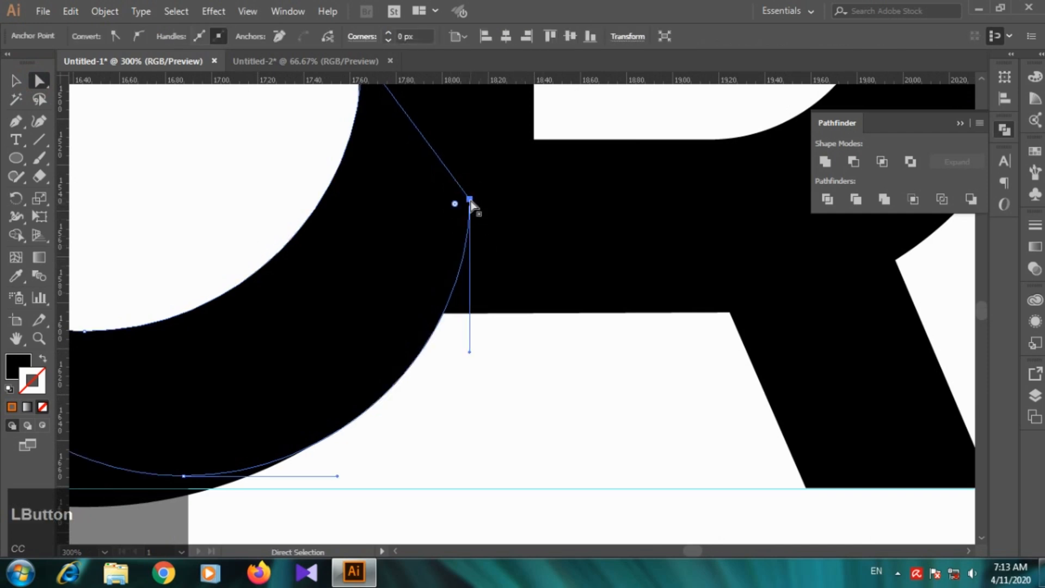
drag(472, 202, 486, 181)
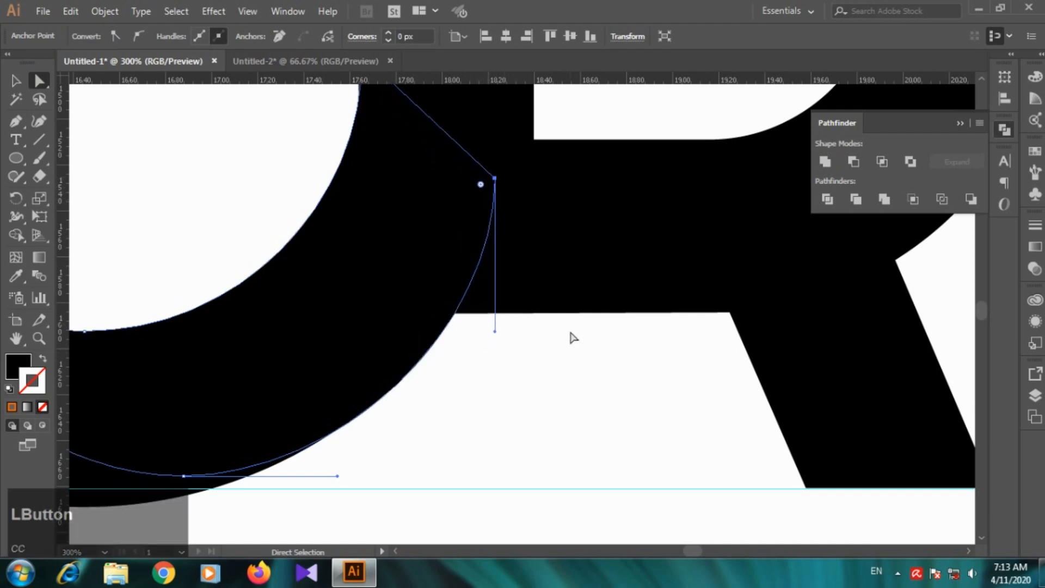
click(564, 351)
scroll(564, 351, down, 1)
scroll(564, 352, down, 5)
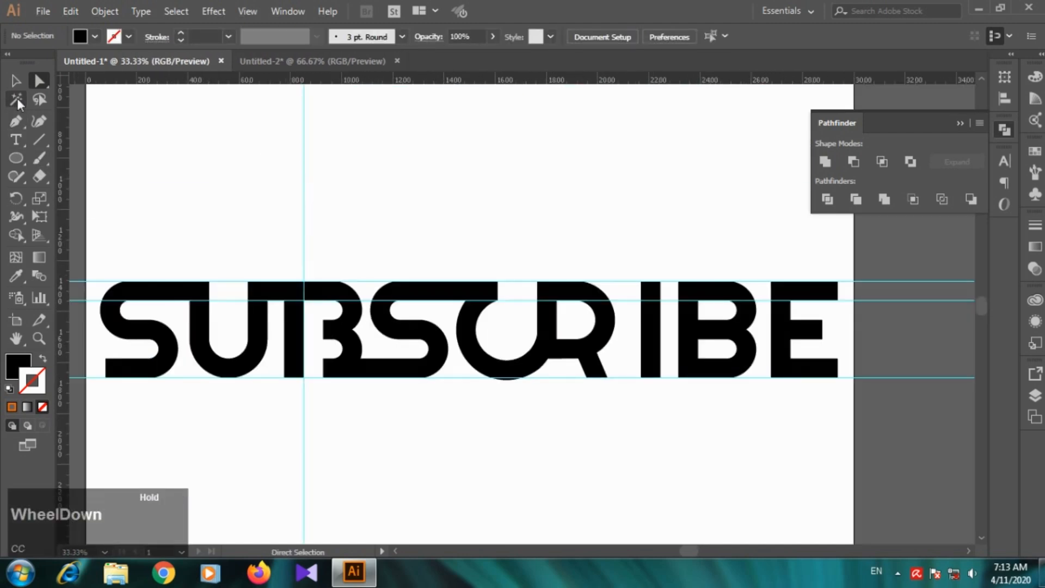
click(17, 80)
scroll(629, 298, down, 3)
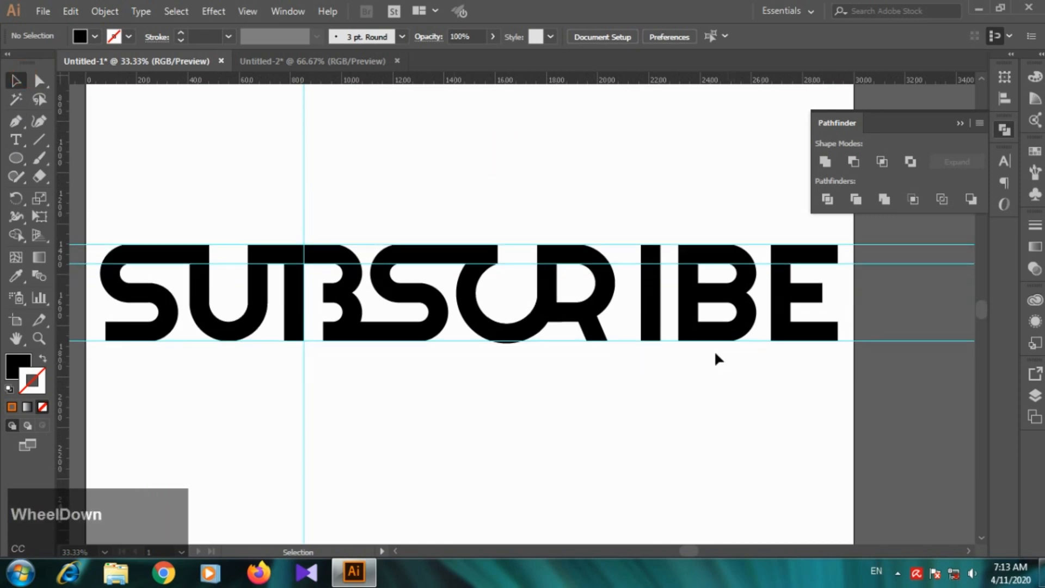
Step: Delete the letter I between the R and the second B
scroll(620, 294, up, 1)
click(605, 297)
key(Delete)
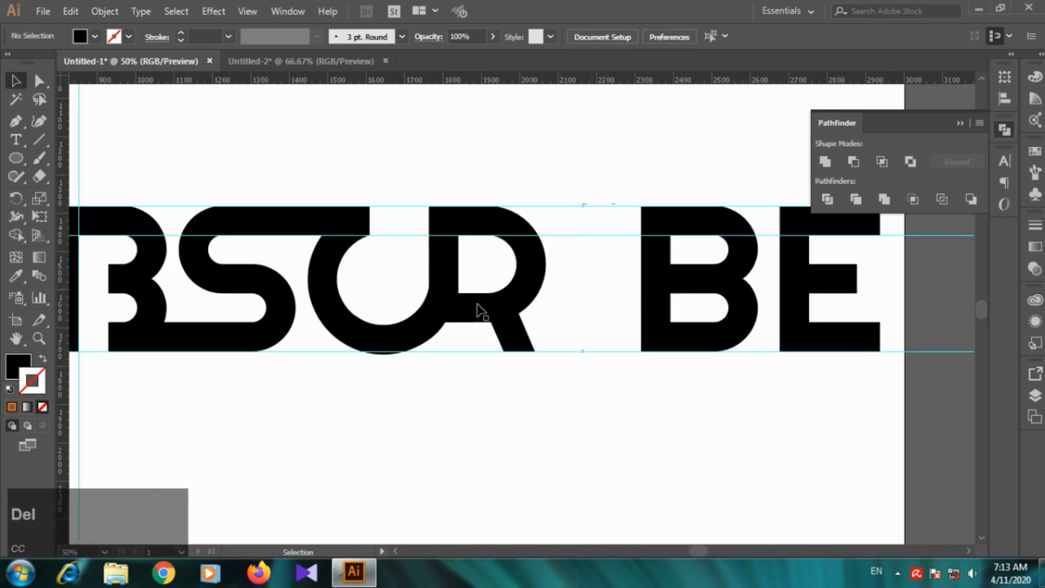
Step: Place a copy of the gapped first B beside the R in the I's place, and delete the original second B
scroll(250, 303, down, 1)
click(154, 296)
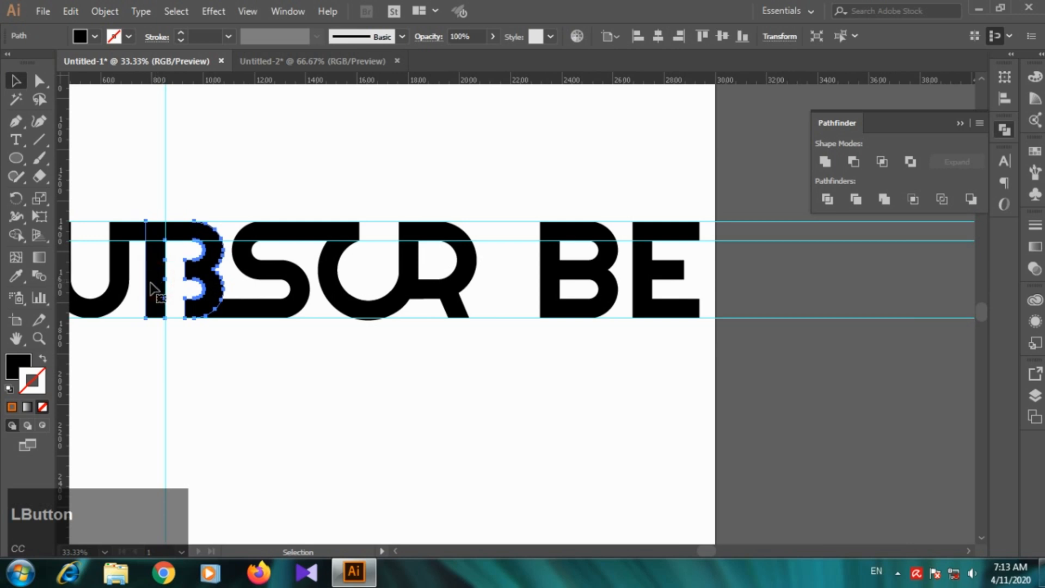
key(alt)
drag(154, 278, 504, 278)
click(603, 390)
click(604, 280)
key(Delete)
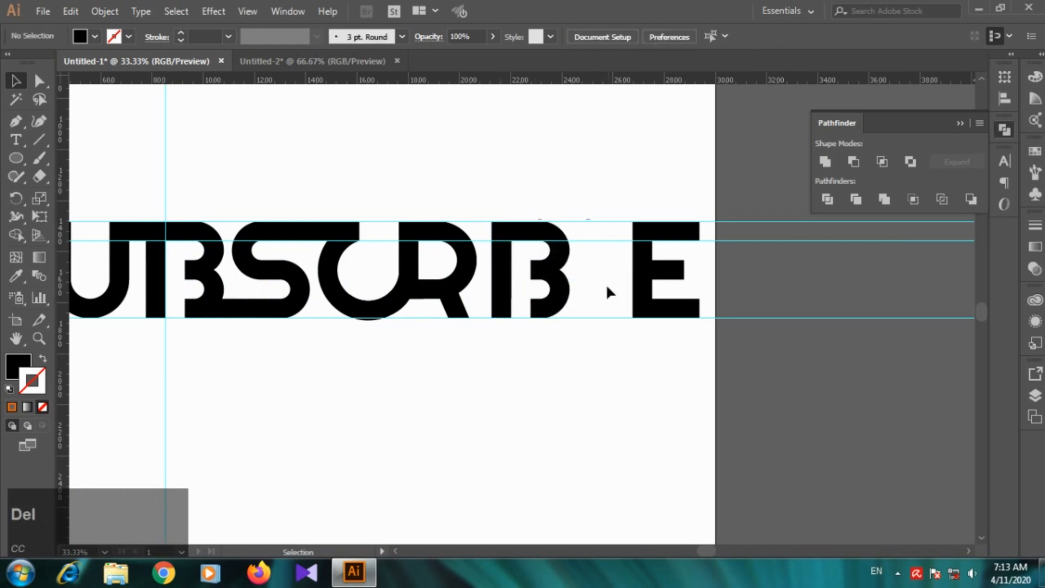
Step: Delete the horizontal guides crossing the lettering
click(596, 378)
drag(577, 201, 613, 380)
key(Delete)
key(Delete)
Step: Draw a small circle above the stem of the second B with the Ellipse tool to serve as an i-dot
scroll(535, 321, up, 1)
click(16, 157)
scroll(439, 156, up, 2)
drag(464, 167, 484, 182)
click(12, 81)
Step: Give the circle a solid black fill (000000) with no stroke
drag(385, 131, 496, 188)
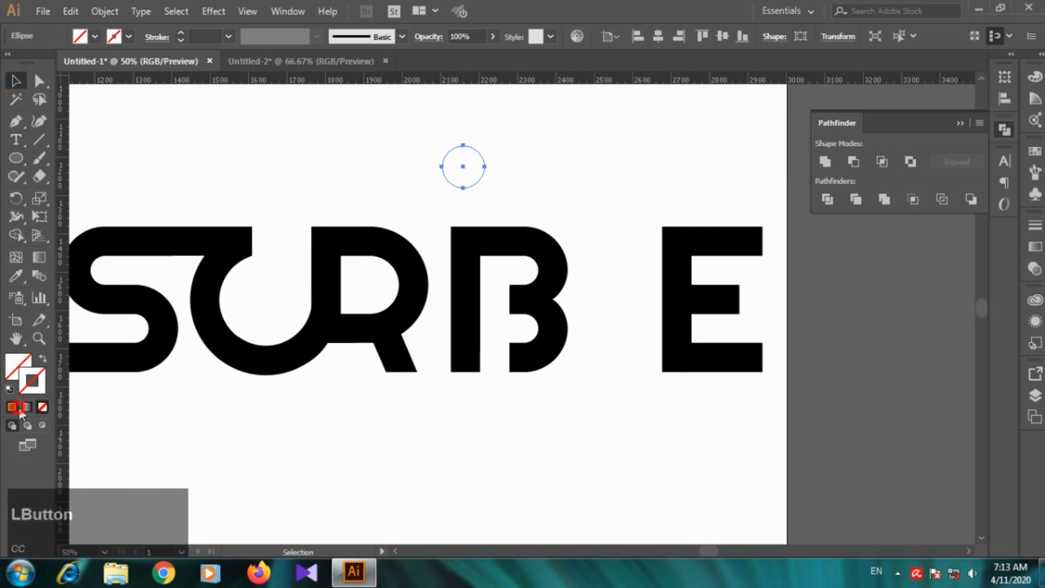
click(17, 407)
click(43, 359)
double_click(23, 368)
drag(769, 360, 799, 375)
click(950, 188)
Step: Move the black dot so it sits centred over the stem of the second B
drag(406, 142, 472, 182)
scroll(478, 168, up, 3)
click(469, 169)
drag(507, 217, 507, 218)
click(605, 235)
scroll(599, 240, down, 5)
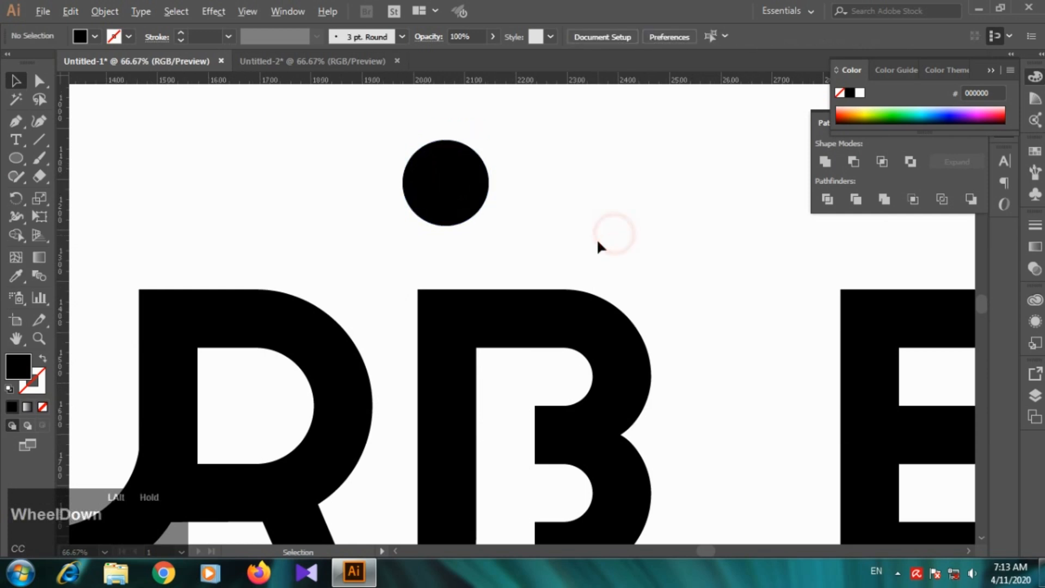
Step: Move the E left toward the second B, closing the wide gap while keeping it on the baseline
scroll(626, 233, up, 1)
drag(644, 233, 619, 234)
click(653, 360)
scroll(604, 264, up, 1)
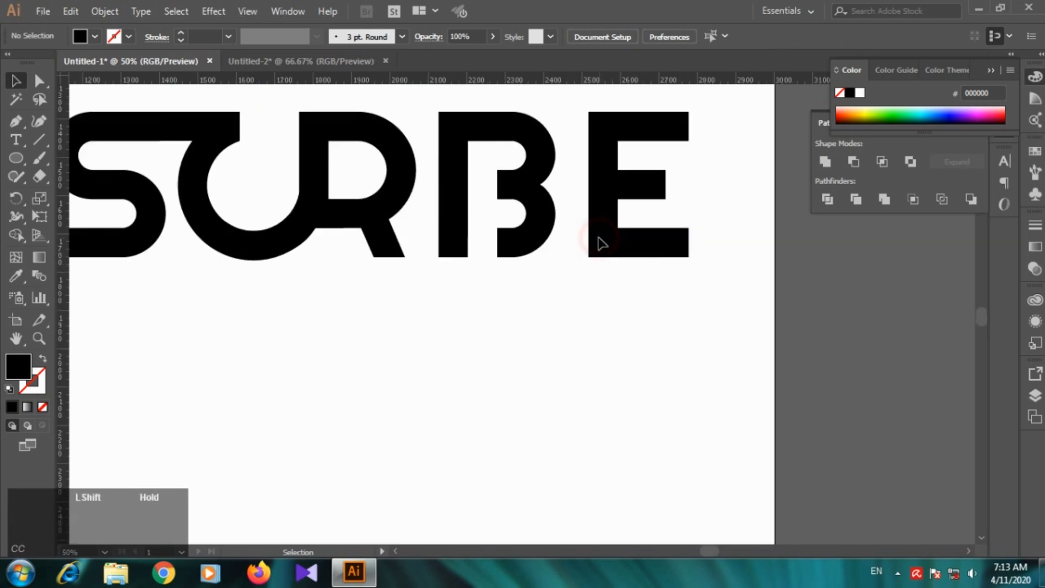
shift+click(599, 239)
click(590, 310)
Step: Place a copy of the rectangular connecting bar along the baseline, joining the R's leg to the stem of the second B
click(133, 137)
scroll(131, 143, down, 1)
click(151, 135)
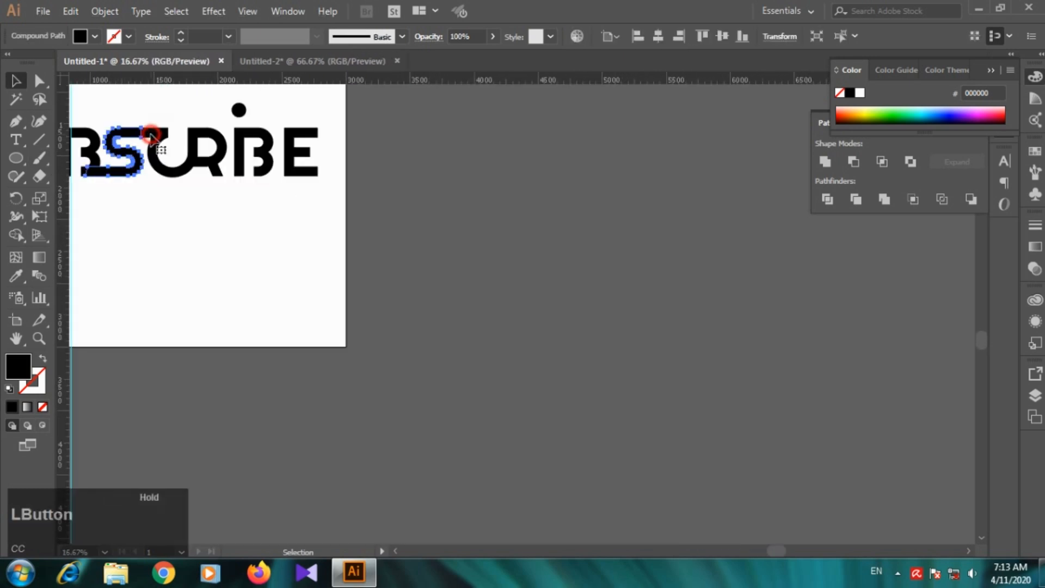
scroll(139, 141, up, 1)
drag(224, 118, 447, 241)
scroll(401, 247, up, 4)
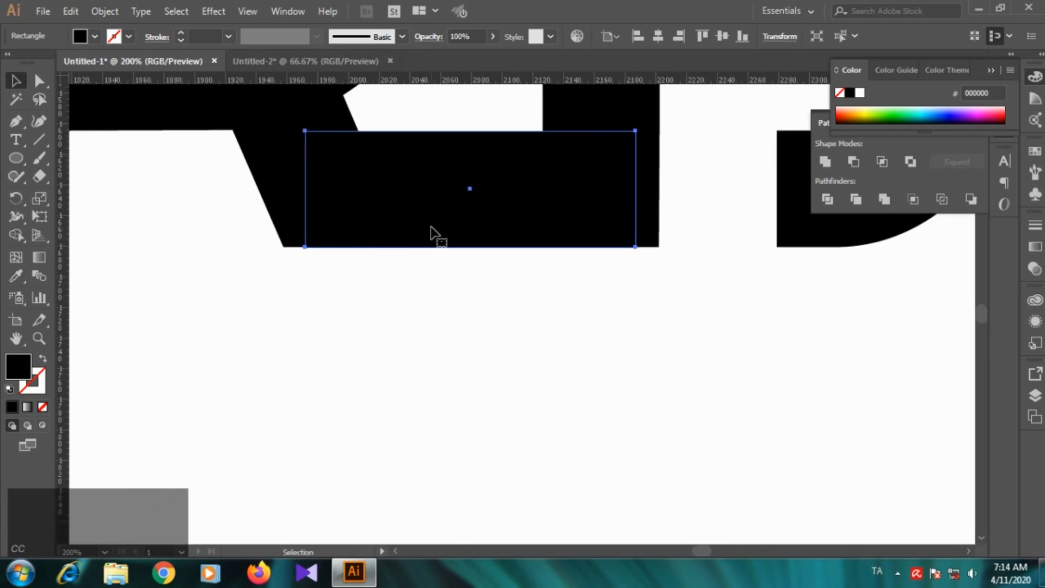
click(459, 308)
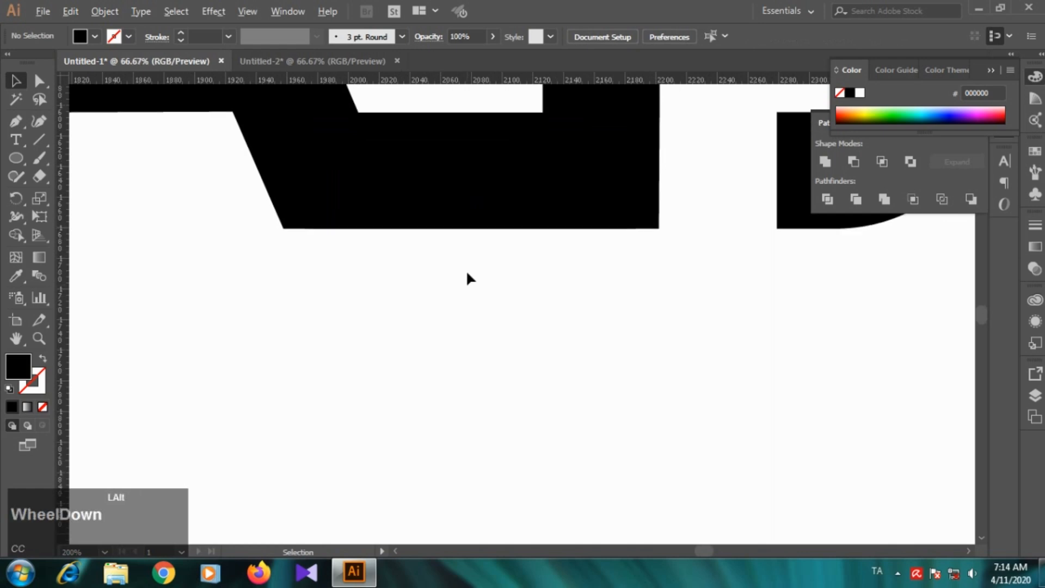
scroll(466, 269, down, 4)
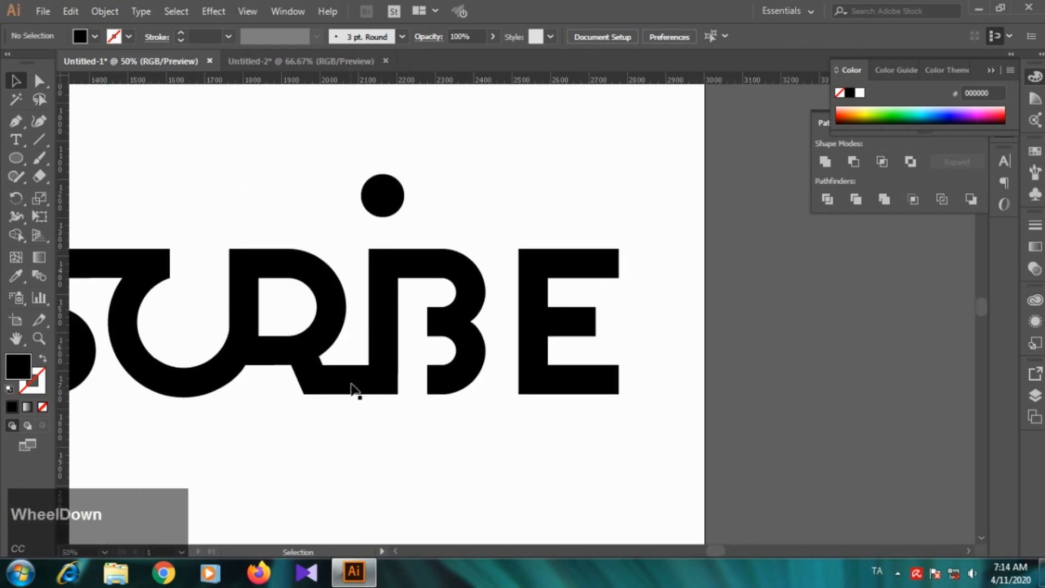
scroll(352, 383, down, 5)
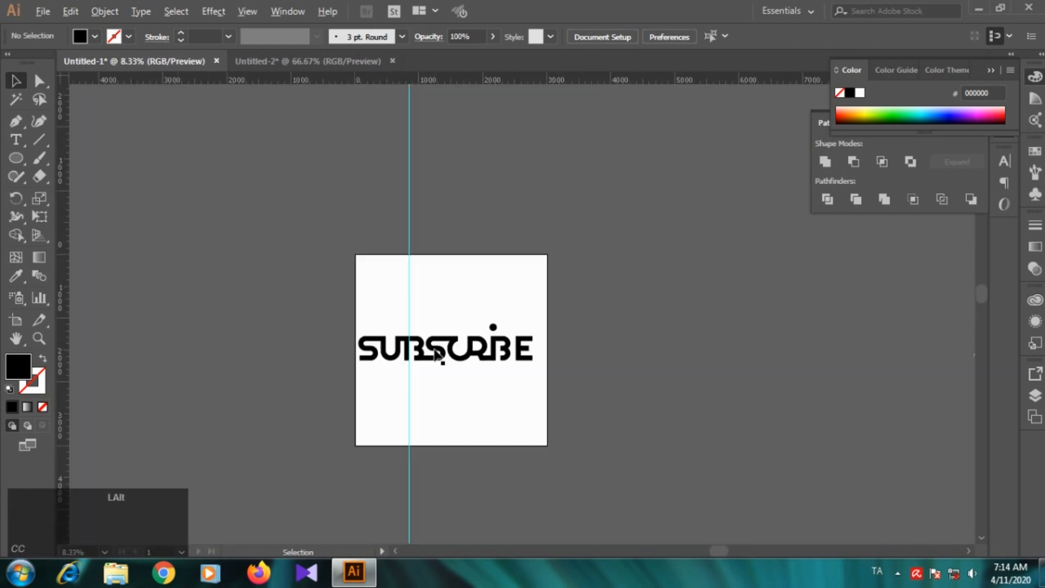
Step: Copy the baseline connecting bar to join the foot of the second B's bowls to the E
scroll(437, 351, up, 5)
drag(524, 383, 649, 387)
scroll(721, 387, down, 1)
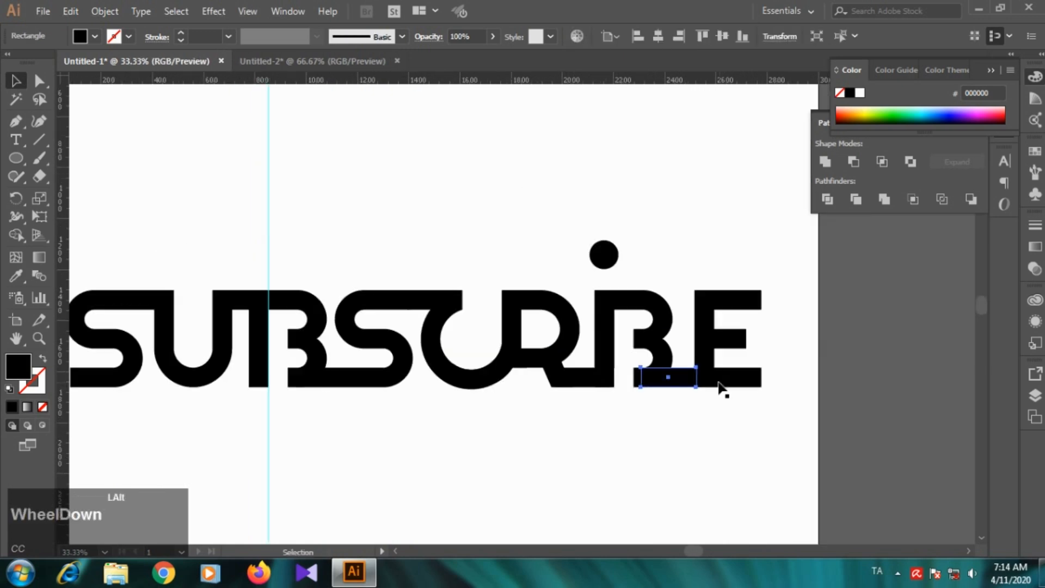
click(730, 427)
scroll(732, 394, up, 2)
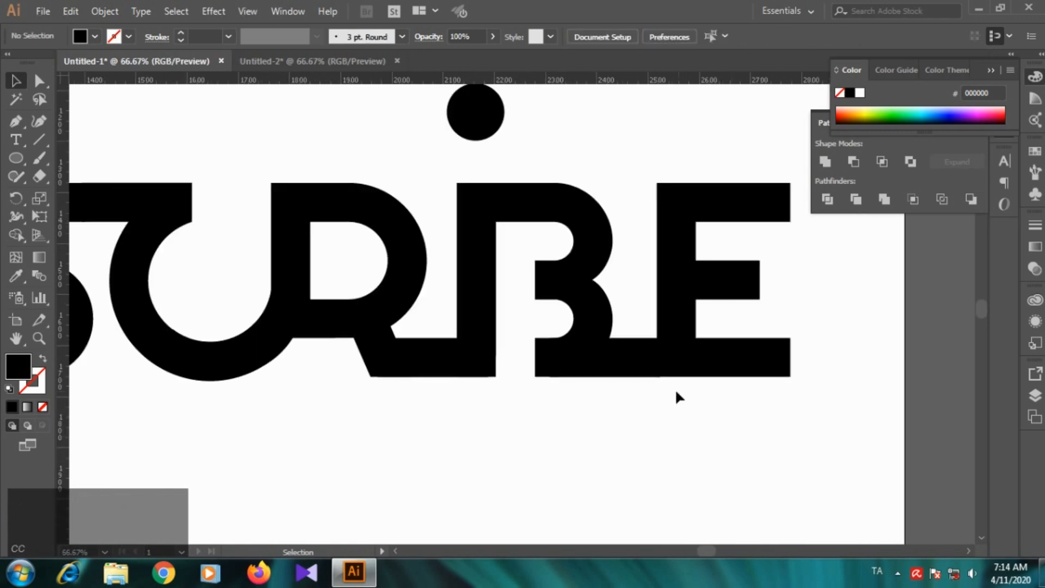
scroll(708, 387, up, 1)
click(604, 357)
scroll(618, 416, down, 3)
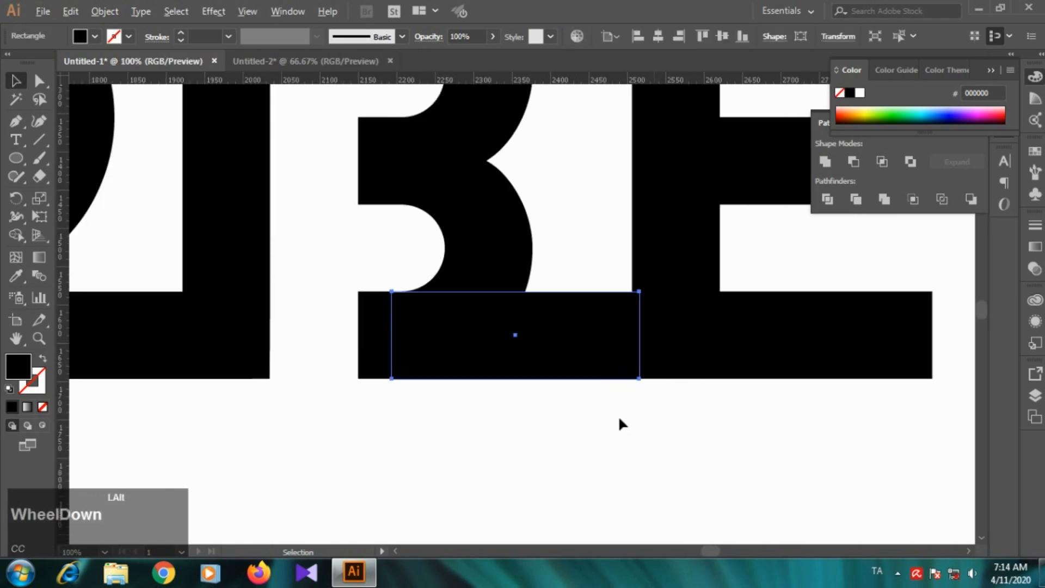
click(487, 436)
scroll(489, 425, down, 2)
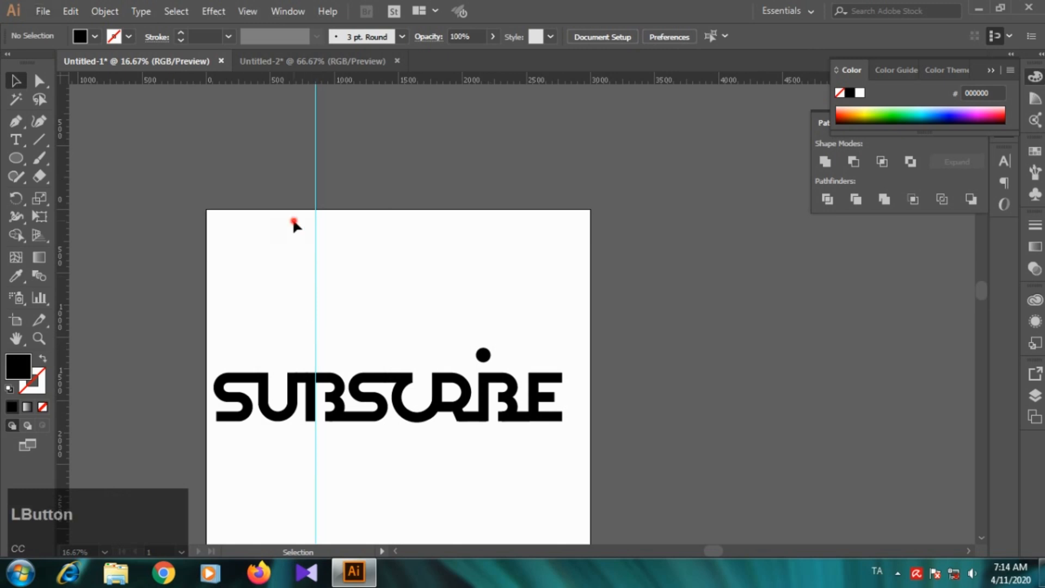
Step: Delete the remaining vertical guide running through the first B
drag(293, 223, 343, 256)
key(Delete)
scroll(279, 418, down, 1)
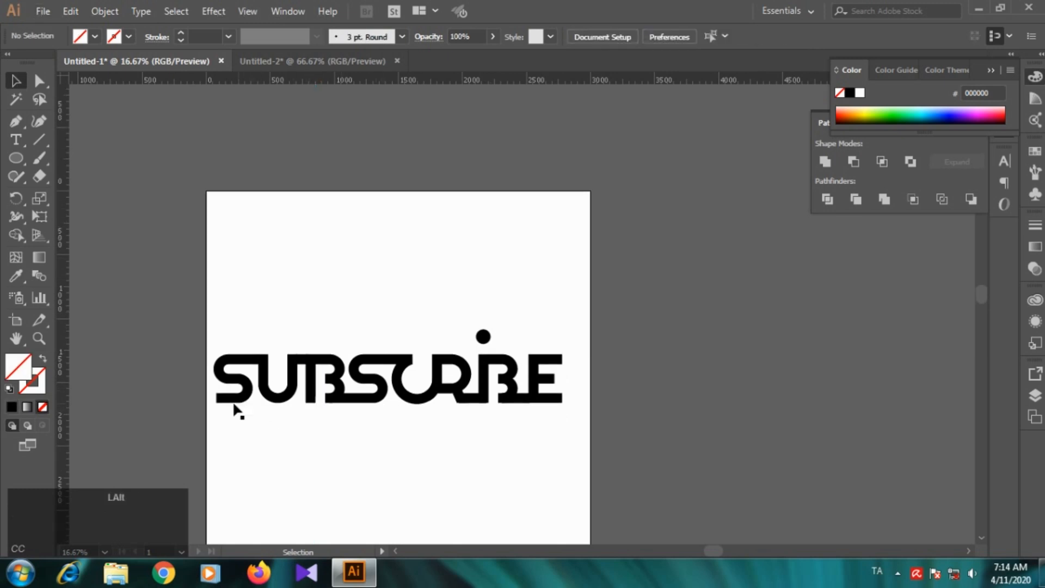
Step: Remove the first B's vertical stem by deleting the anchor points at its foot
scroll(210, 408, down, 1)
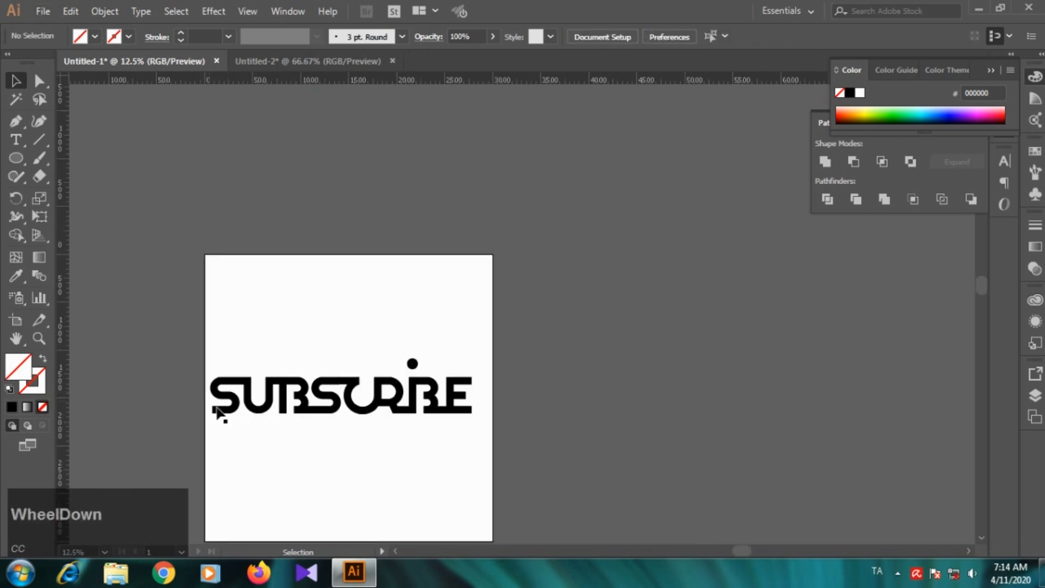
scroll(224, 420, up, 2)
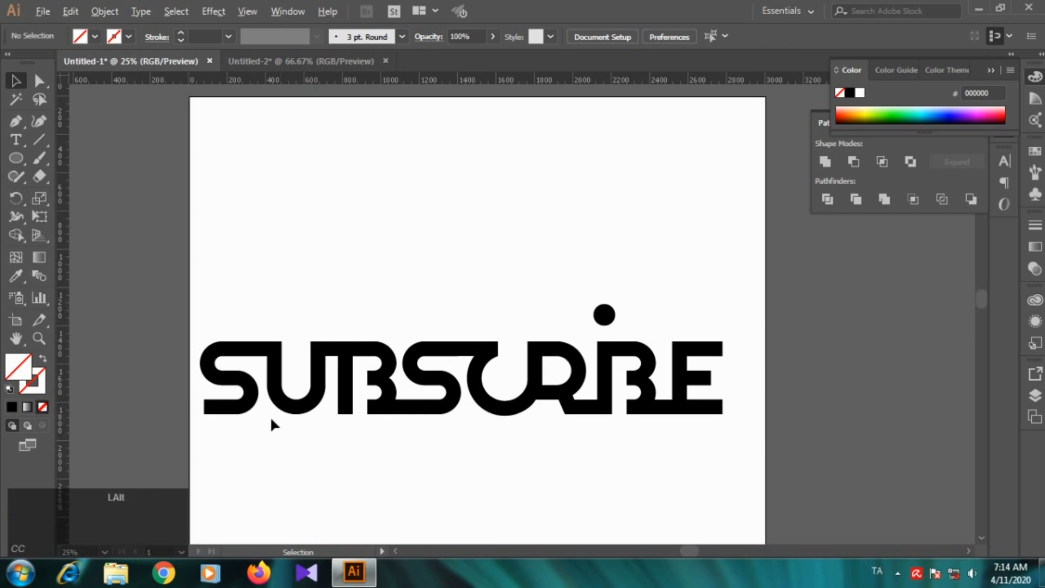
scroll(280, 422, up, 1)
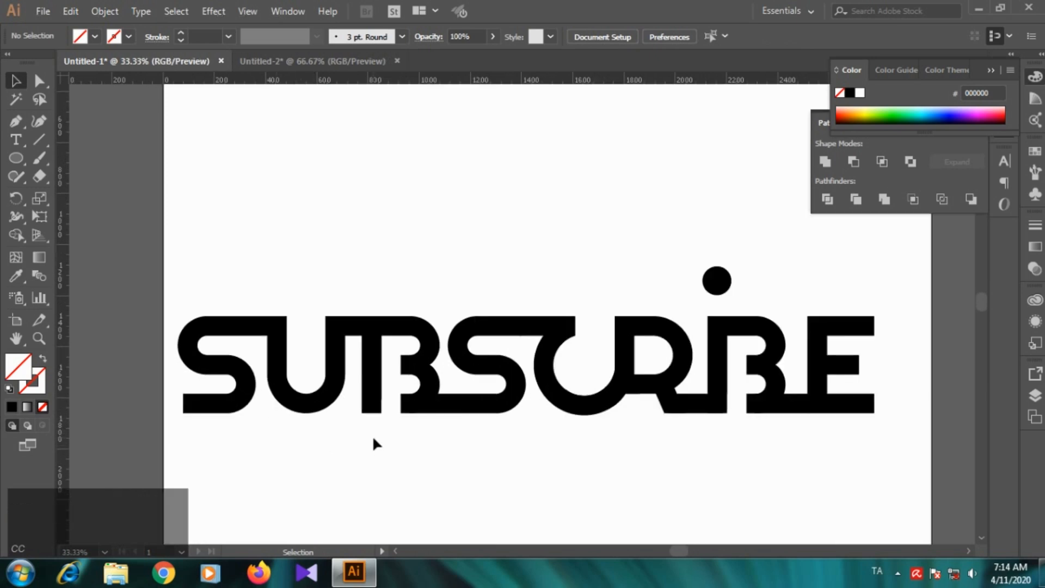
drag(346, 428, 391, 346)
scroll(314, 439, down, 1)
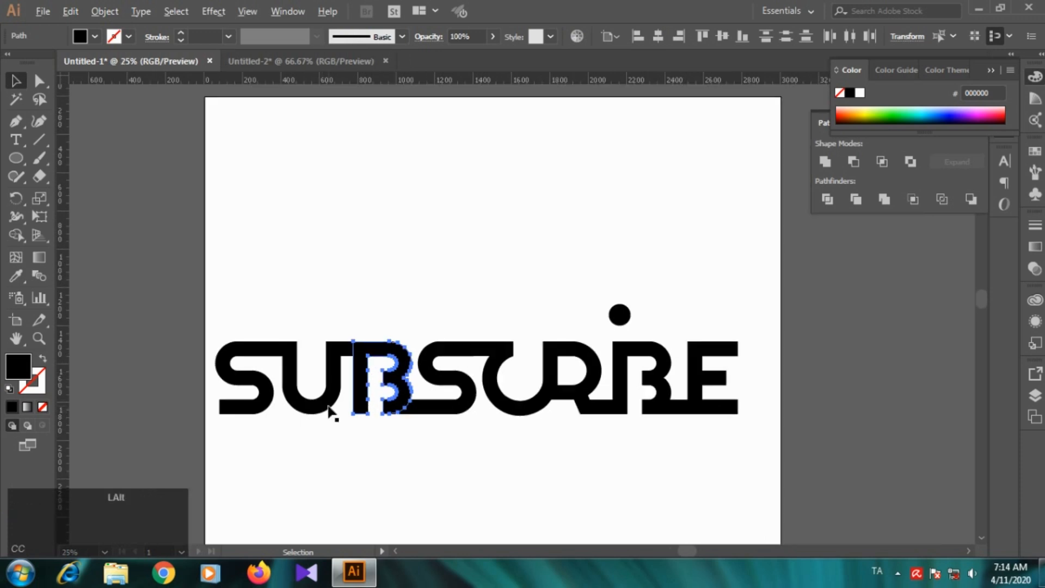
scroll(305, 400, up, 2)
click(36, 81)
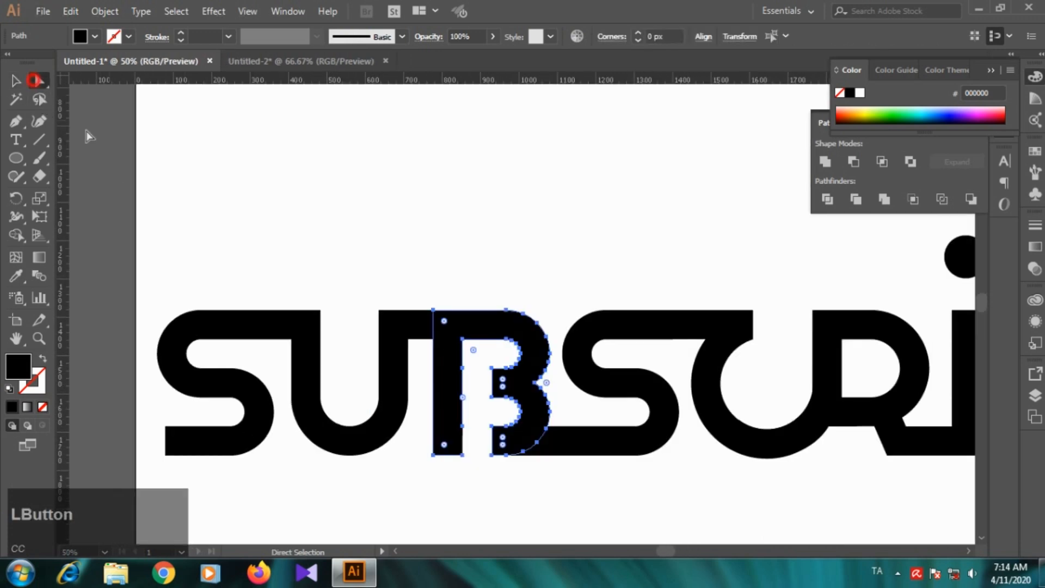
drag(403, 481, 488, 356)
drag(427, 475, 472, 356)
key(Delete)
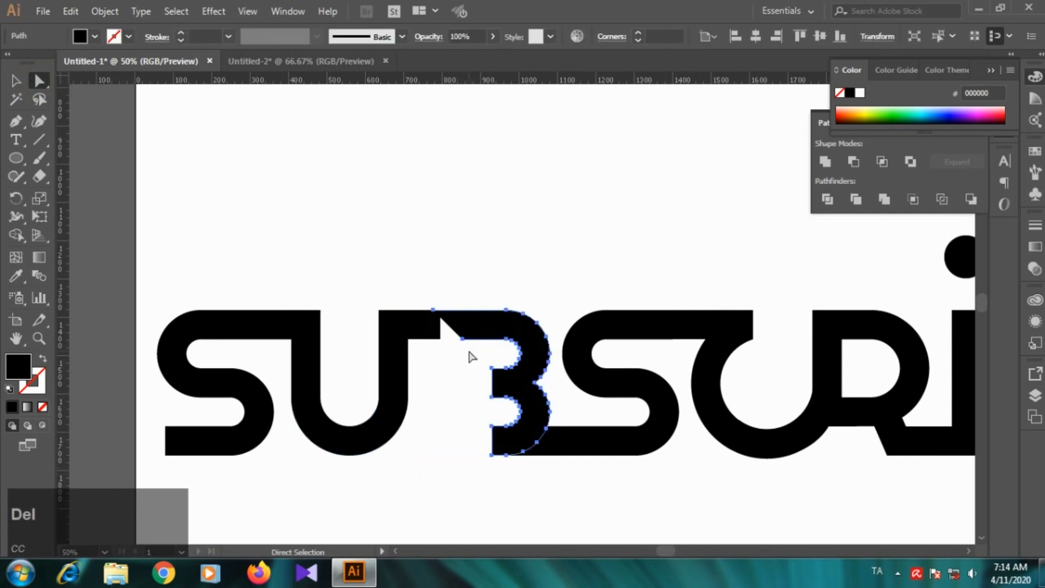
Step: Close the open path of the first B with the Pen tool, giving its top bar a straight vertical end
key(p)
key(ctrl+plus)
key(ctrl+plus)
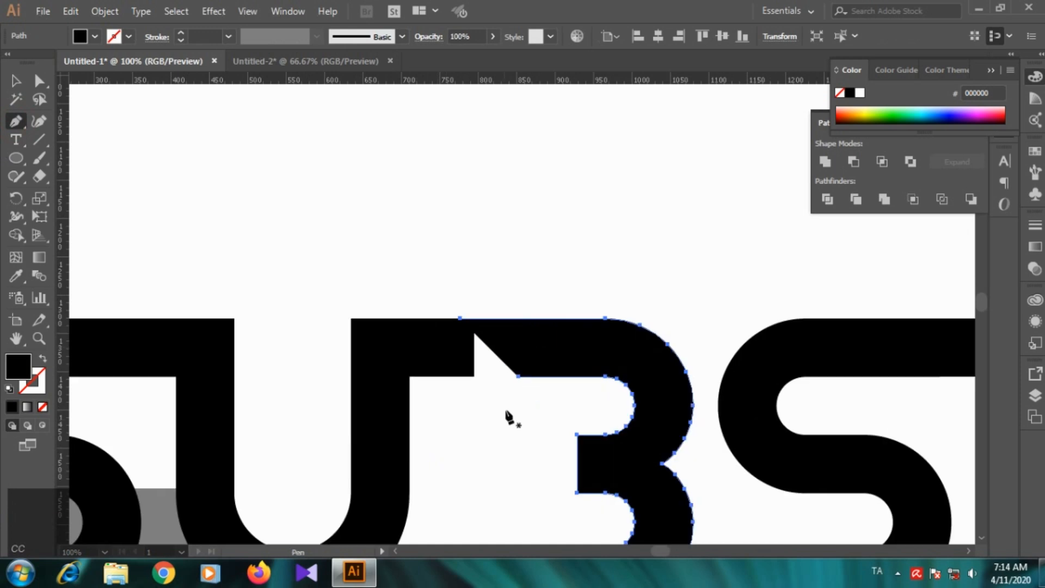
click(518, 376)
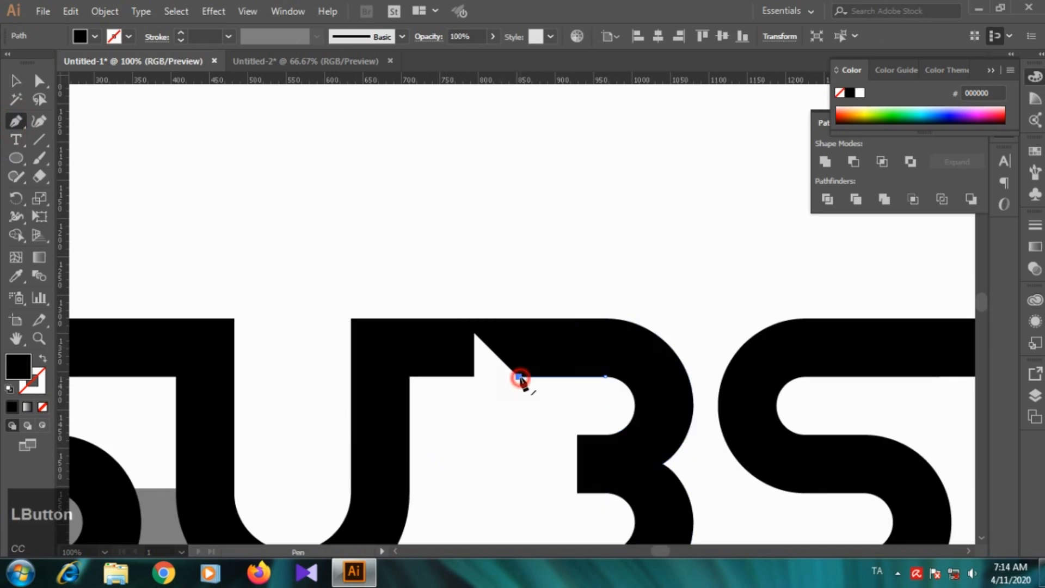
shift+click(458, 376)
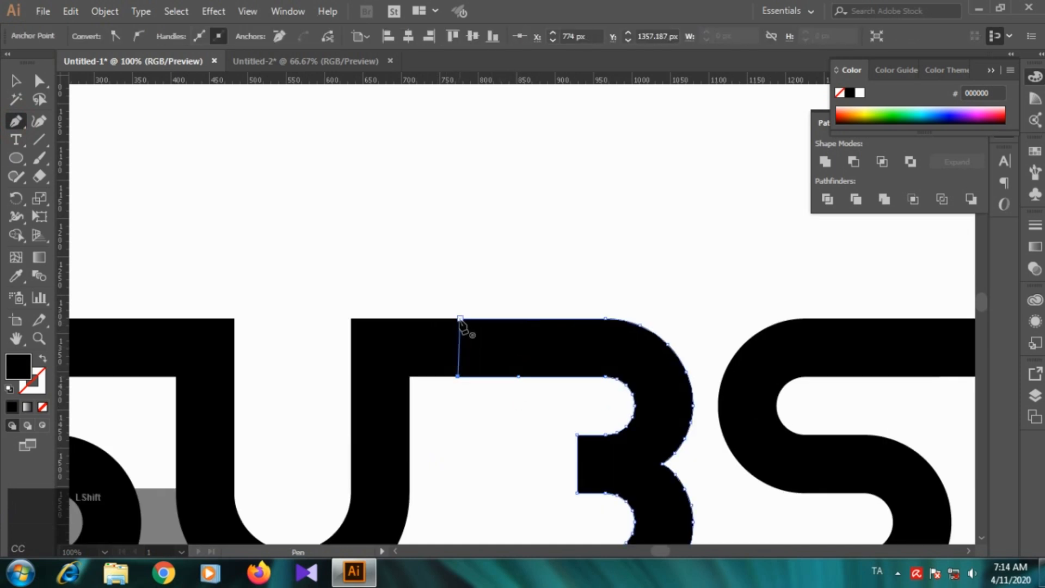
click(458, 319)
key(v)
click(456, 194)
Step: Move the S and U together right toward the first B, letting the U's right stem overlap the B's top bar
scroll(522, 334, down, 1)
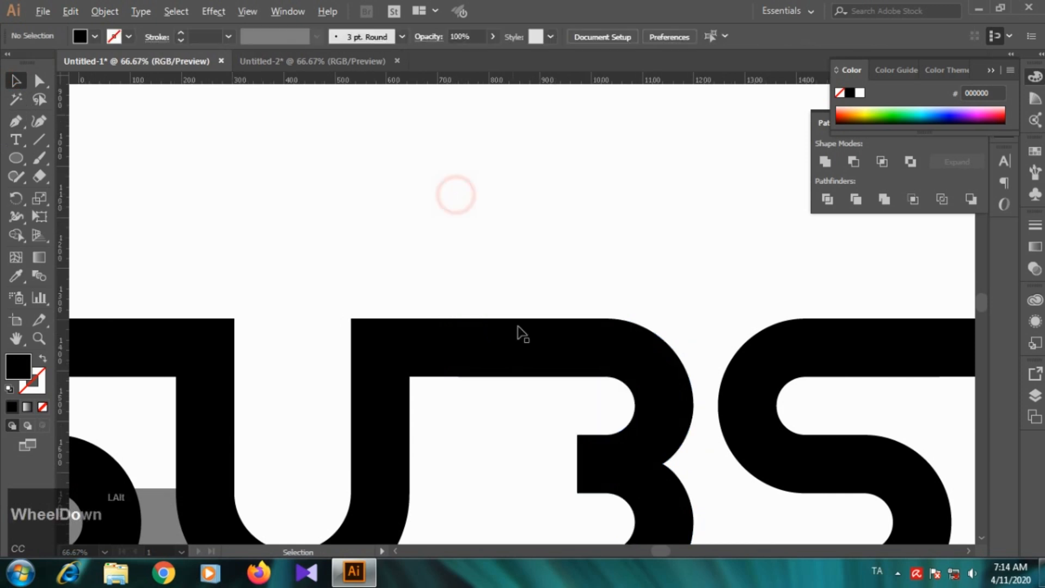
scroll(522, 333, down, 1)
drag(215, 224, 457, 449)
key(Right)
key(Right)
key(Right)
key(Right)
key(Right)
key(Right)
key(Right)
key(Right)
key(Right)
key(Right)
key(Right)
key(Right)
key(Right)
key(Right)
key(Right)
key(Right)
key(Right)
key(Right)
key(Right)
key(Right)
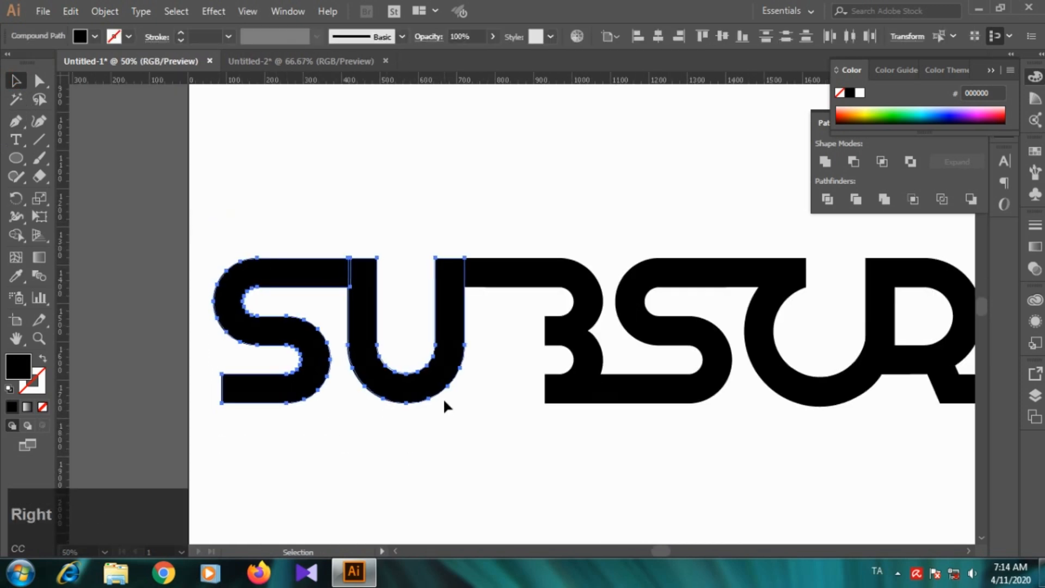
key(Right)
key(Right)
key(Right)
key(Right)
key(Right)
key(Right)
key(Right)
key(Right)
key(Right)
key(Right)
key(Right)
key(Right)
key(Right)
key(Right)
key(Right)
key(Right)
key(Right)
key(Right)
key(Right)
key(Right)
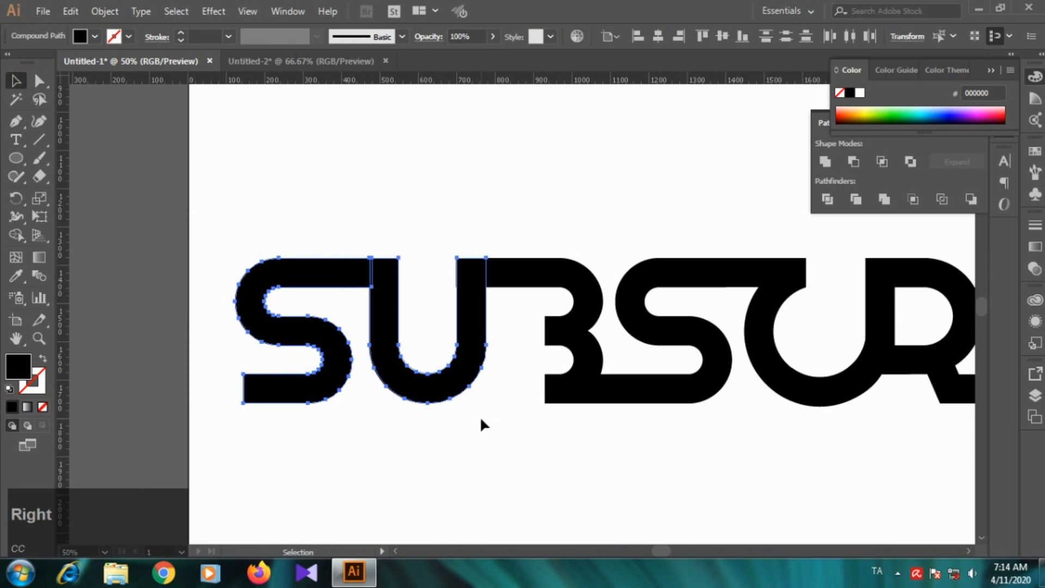
key(Right)
key(Right)
key(Right)
key(Right)
key(Right)
key(Right)
key(Right)
key(Right)
key(Right)
key(Right)
key(Right)
key(Right)
key(Right)
key(Right)
key(Right)
key(Right)
key(Right)
key(Right)
key(Right)
key(Right)
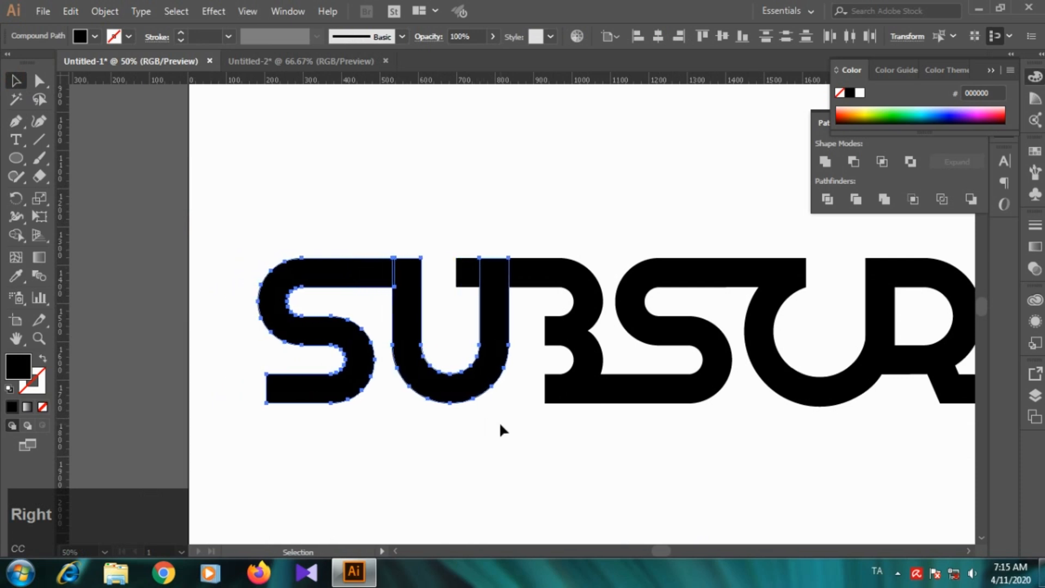
click(569, 456)
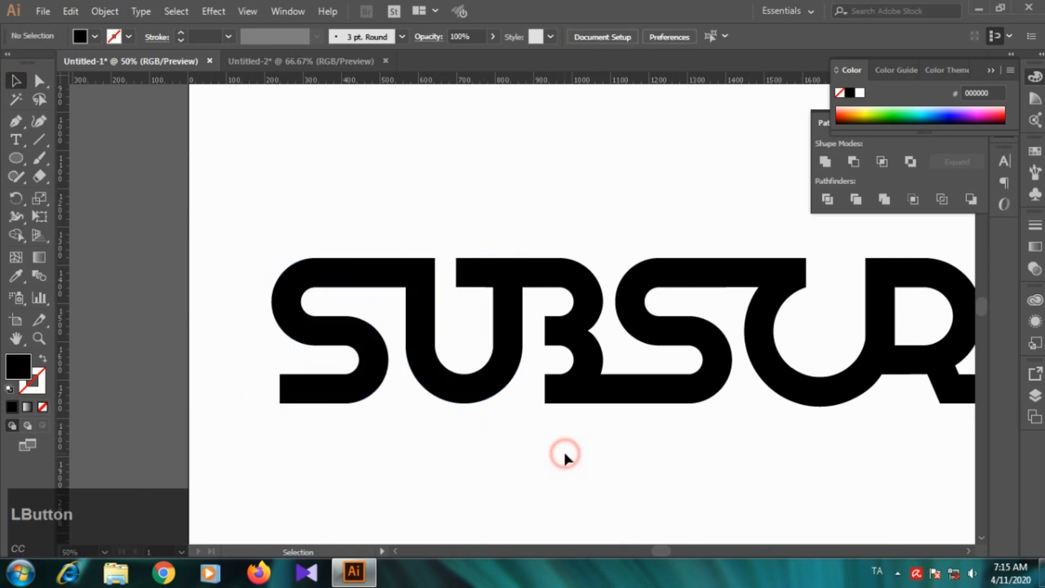
Step: Nudge the S and U back left to refine the gap between the U and the first B
scroll(599, 460, down, 4)
scroll(605, 327, up, 1)
scroll(606, 329, down, 1)
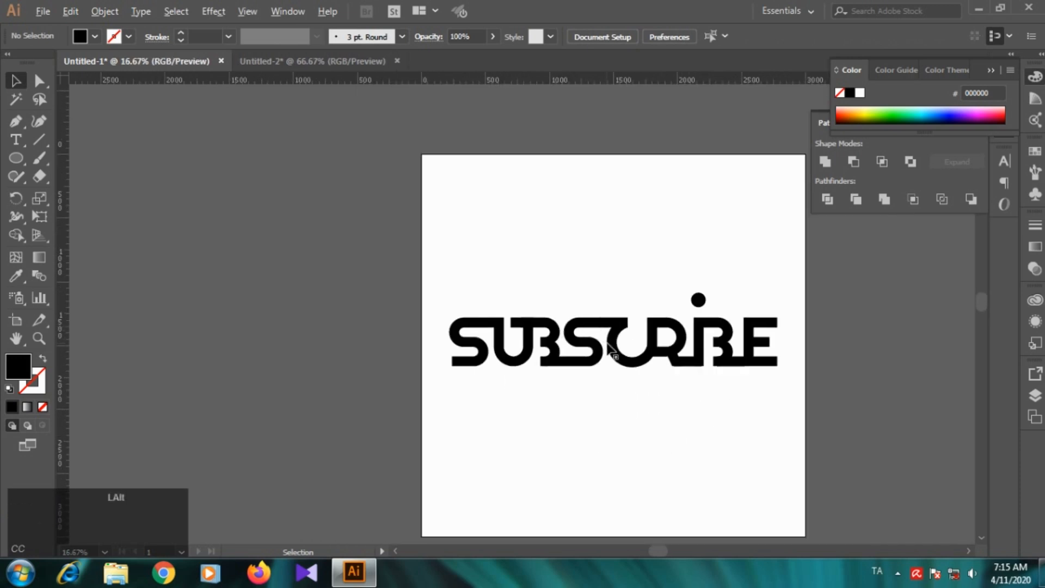
scroll(606, 332, up, 1)
drag(385, 283, 453, 406)
key(Left)
key(Left)
key(Left)
key(Left)
key(Left)
key(Left)
key(Left)
key(Left)
key(Left)
key(Left)
key(Left)
key(Left)
key(Left)
key(Left)
key(Left)
key(Left)
key(Left)
key(Left)
key(Left)
key(Left)
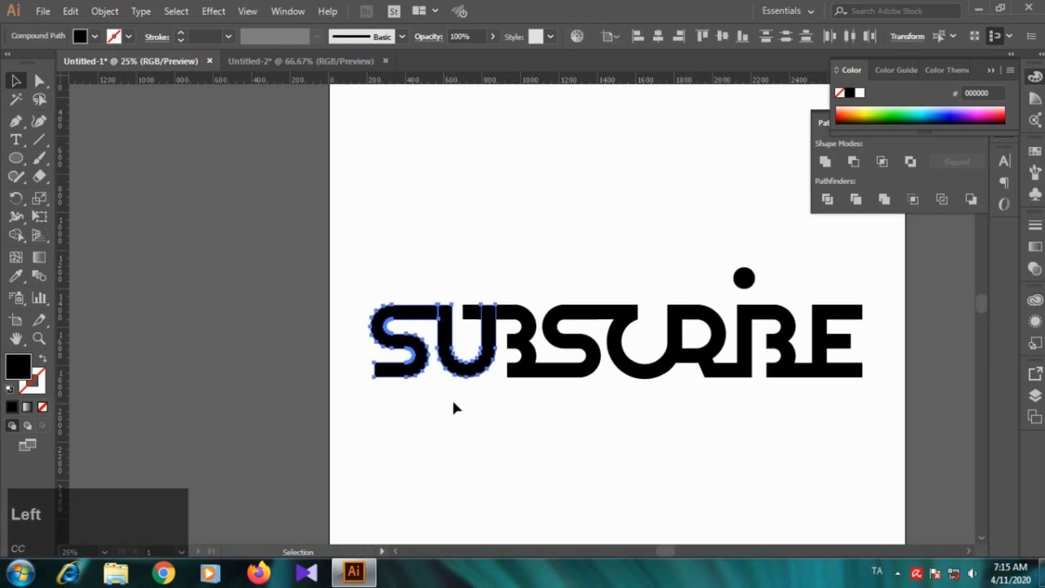
key(Down)
key(Up)
key(Right)
key(Right)
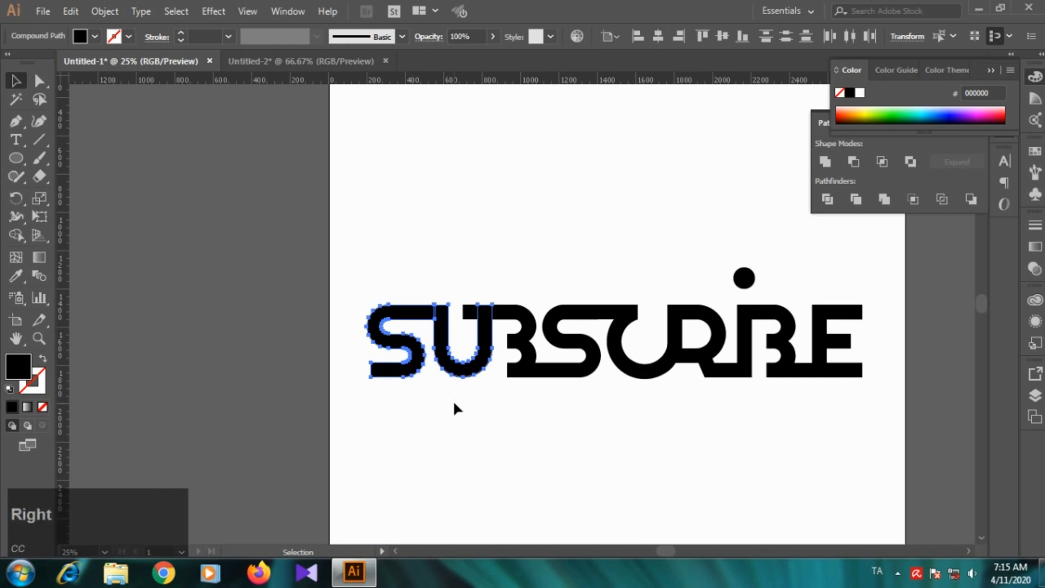
click(454, 403)
Step: Rotate the rectangular bar joining the U and first B by 90° and place it between them as a spacing gauge
scroll(578, 337, down, 1)
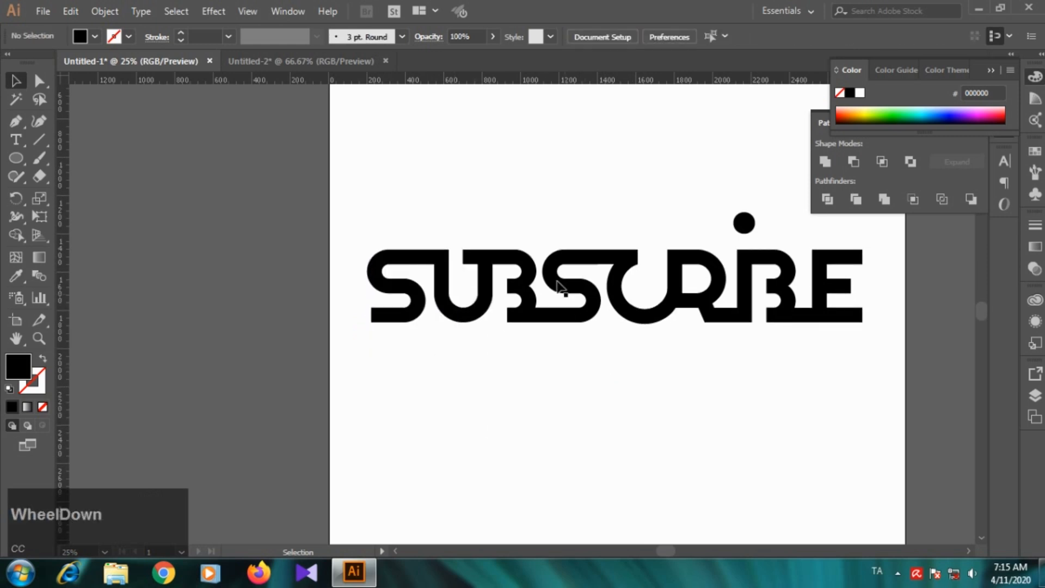
alt+scroll(512, 286, up, 1)
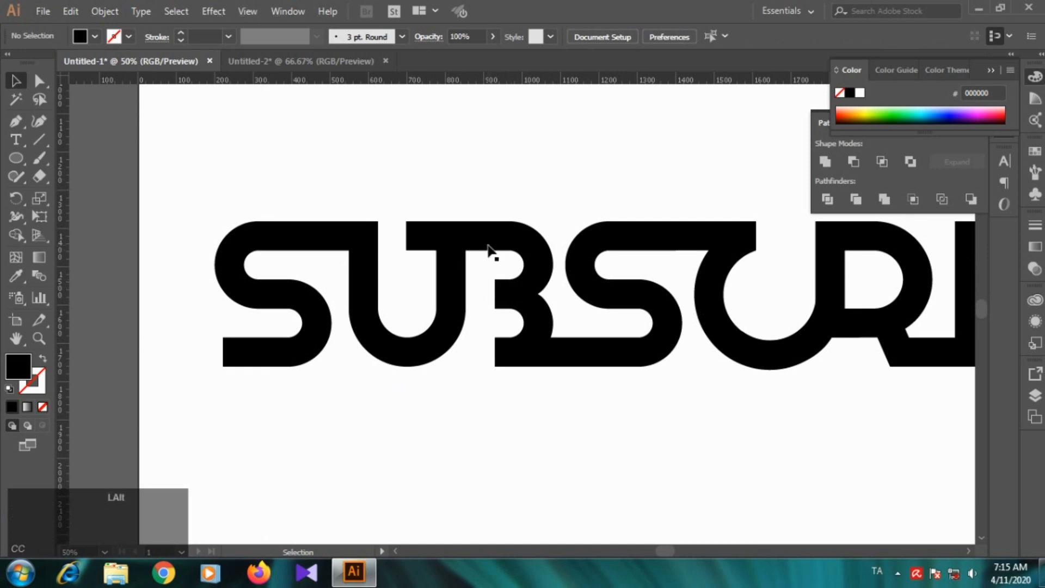
alt+scroll(504, 251, up, 1)
click(354, 216)
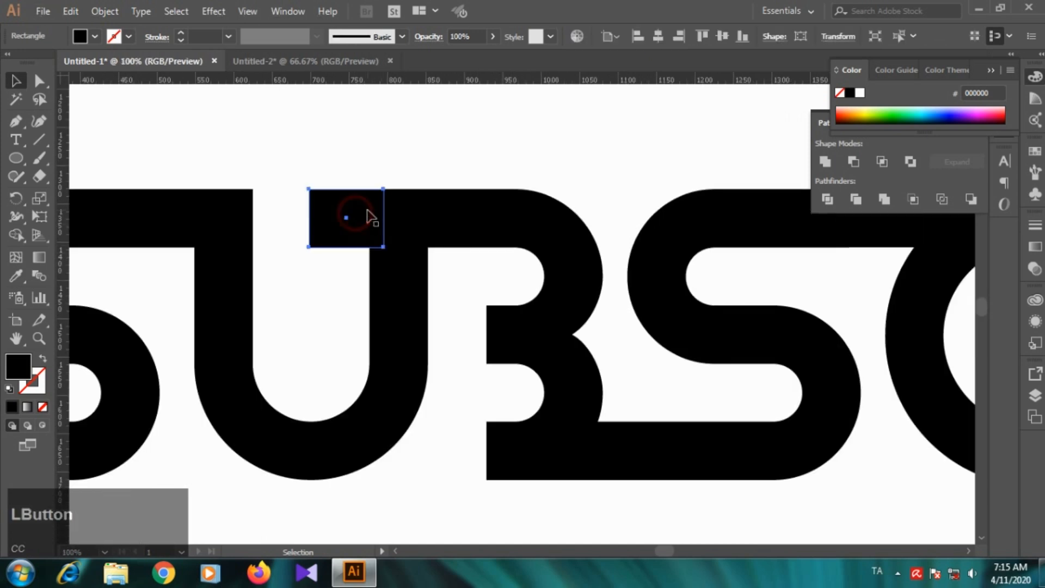
drag(366, 210, 382, 218)
right_click(392, 226)
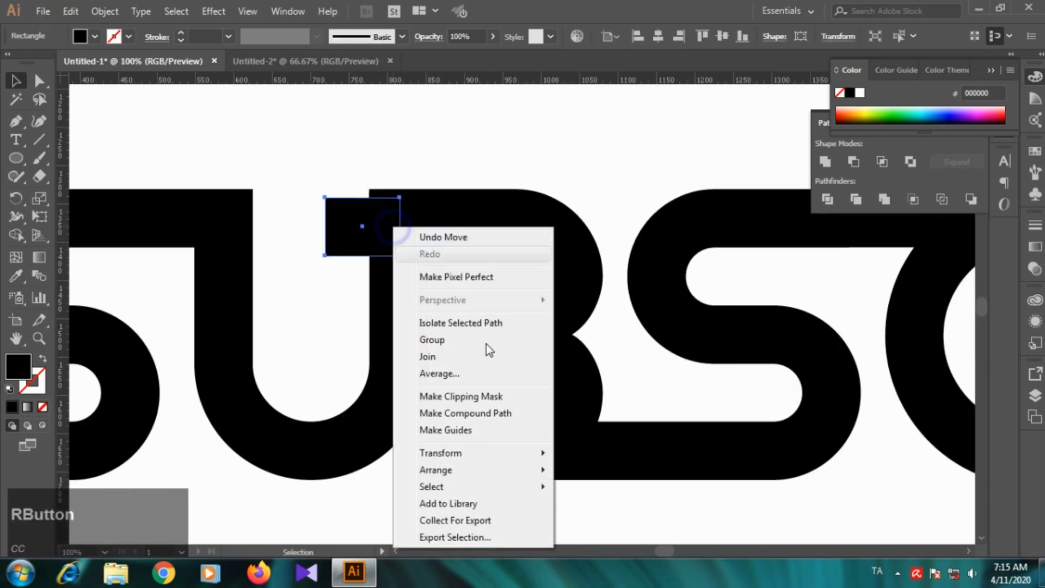
mouse_move(482, 453)
click(635, 357)
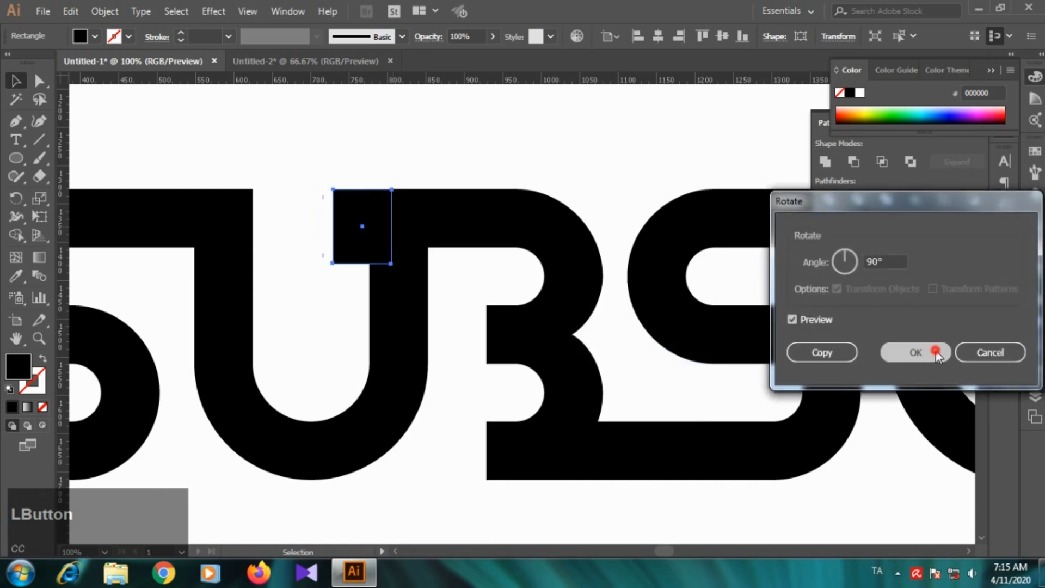
click(928, 353)
drag(370, 213, 458, 320)
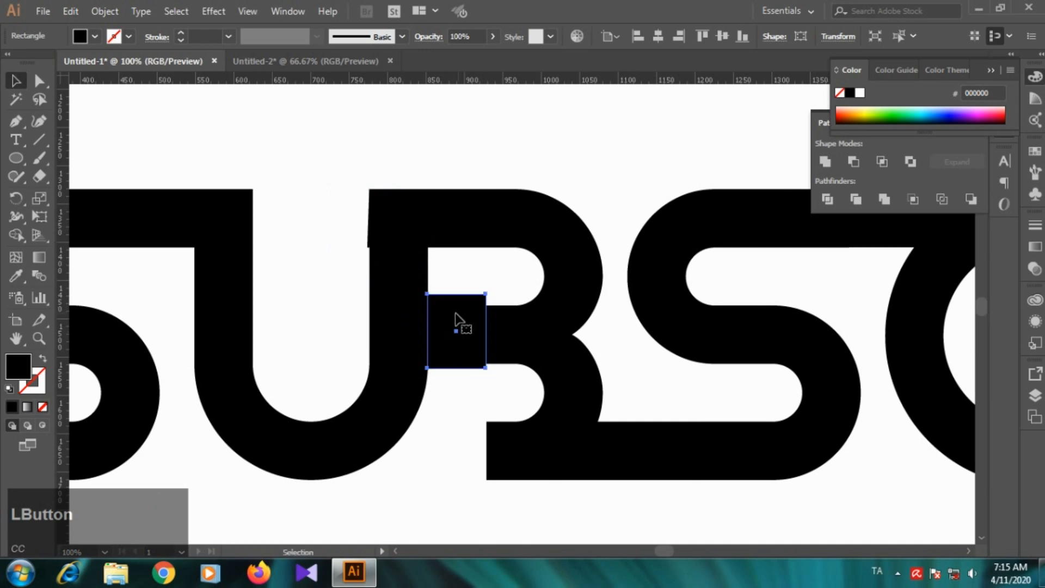
Step: Nudge the U horizontally to fit the spacing gauge beside the first B, and delete the gauge rectangle
click(396, 281)
key(Left)
key(Left)
key(Left)
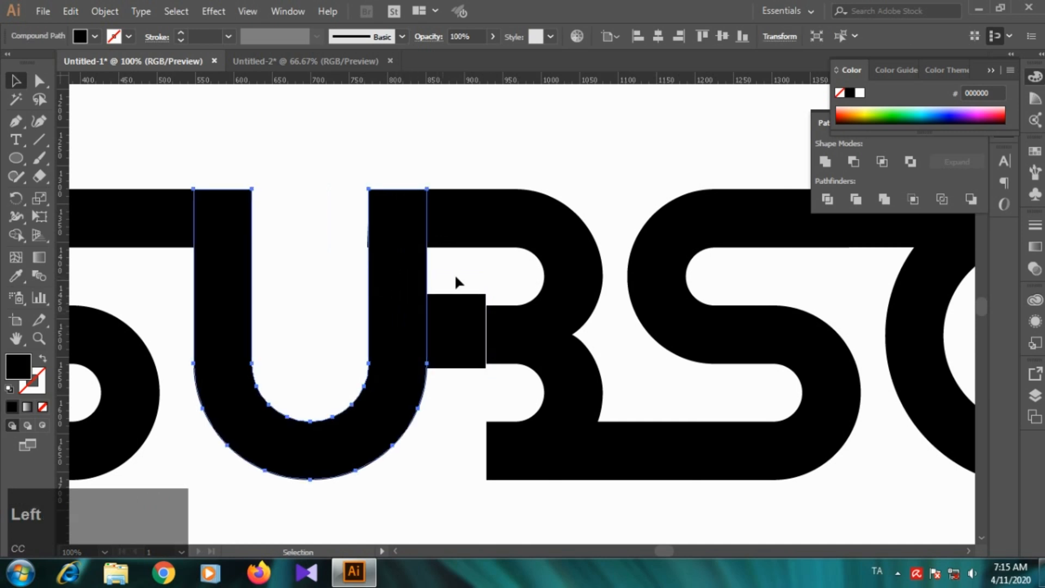
key(Right)
key(Right)
click(458, 322)
key(Delete)
Step: Shift the lower corner point of the first B's top bar right to square its end inside the U's stem
click(401, 256)
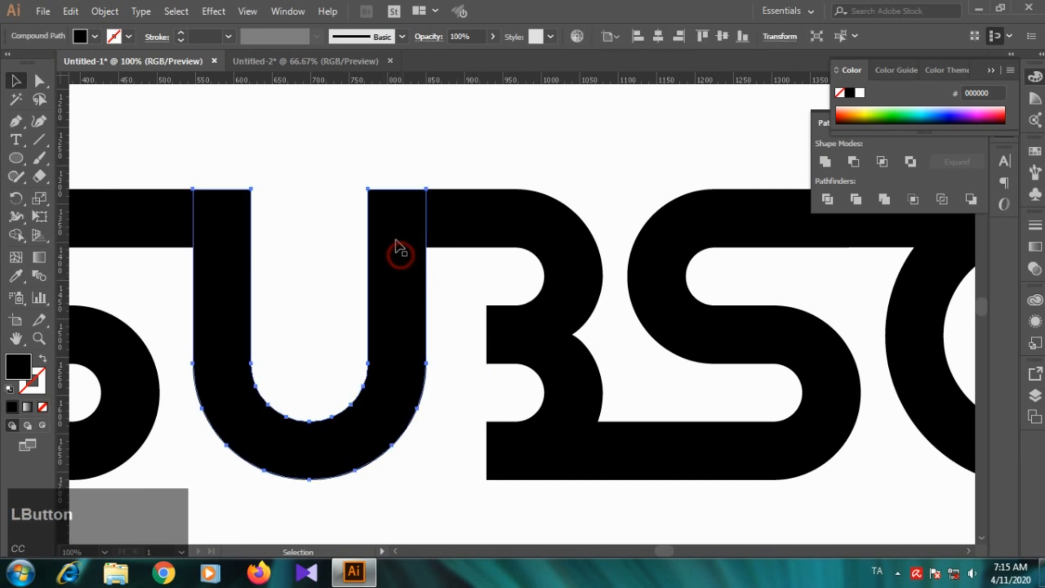
click(499, 226)
click(39, 81)
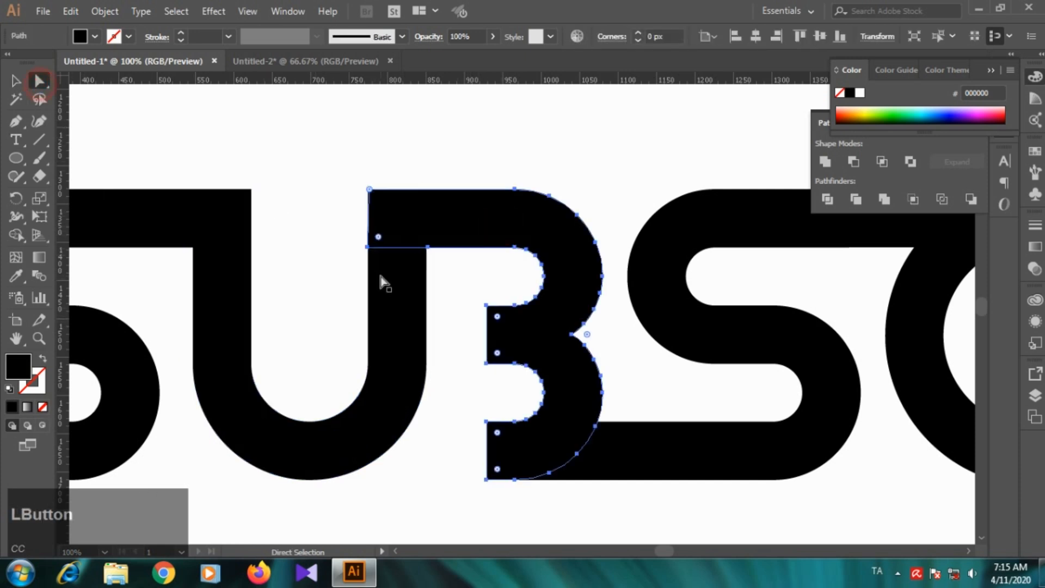
click(368, 247)
key(Right)
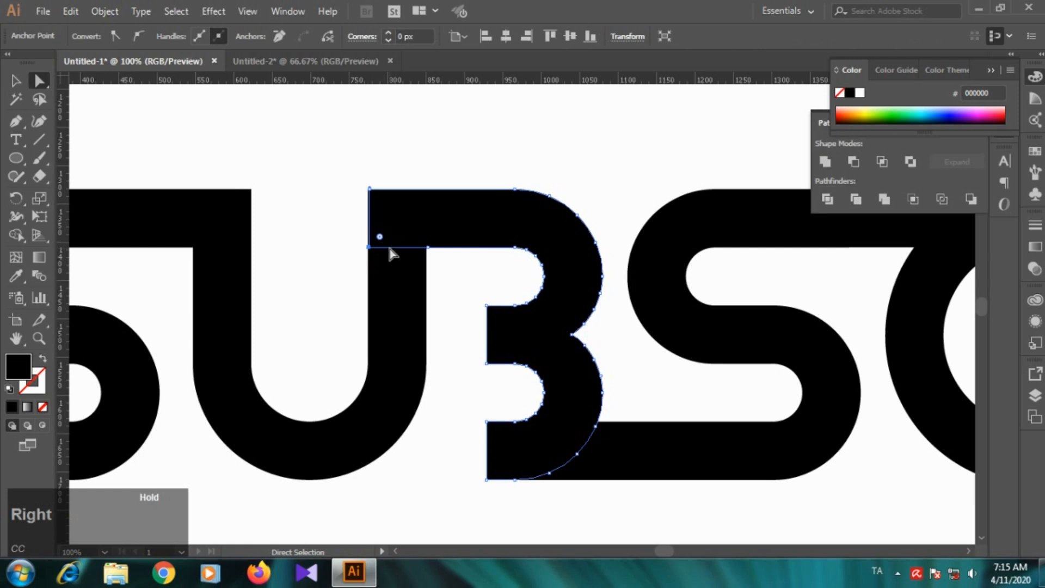
click(371, 190)
click(327, 238)
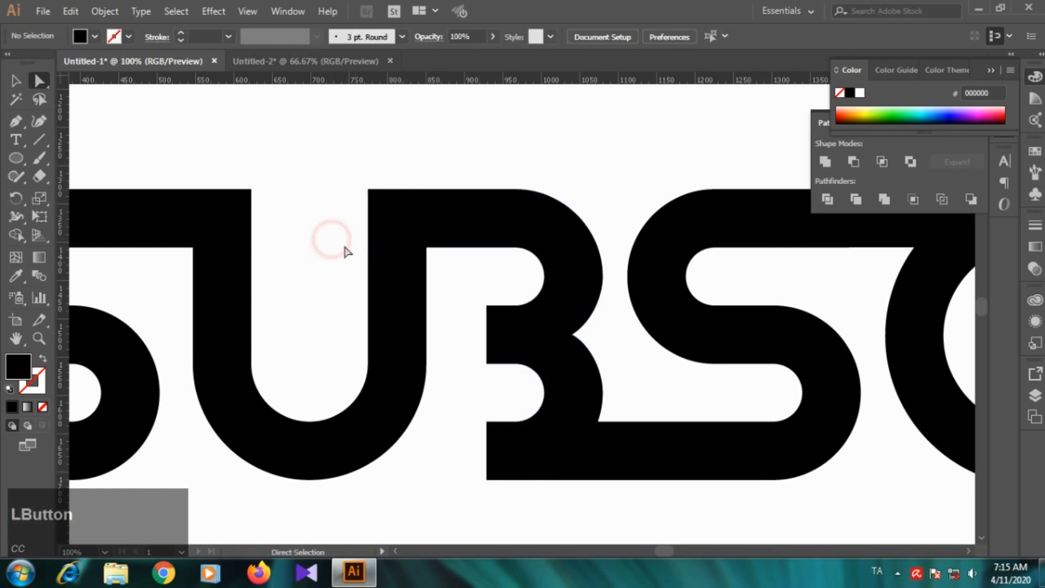
Step: Collapse the open Color and Pathfinder panels to clear the view of the whole wordmark
scroll(343, 261, down, 3)
click(15, 81)
scroll(484, 240, down, 2)
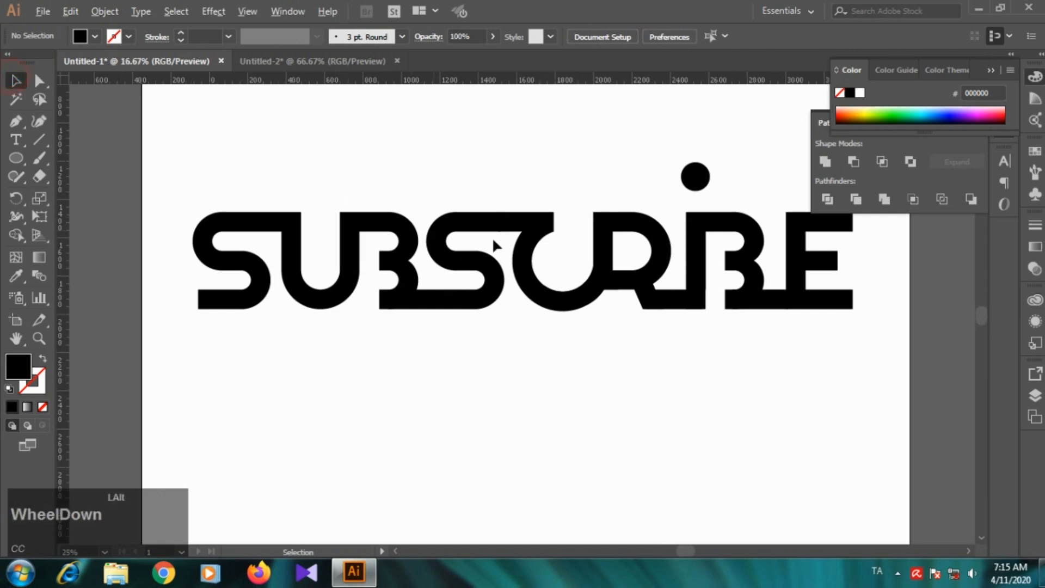
click(736, 316)
click(990, 71)
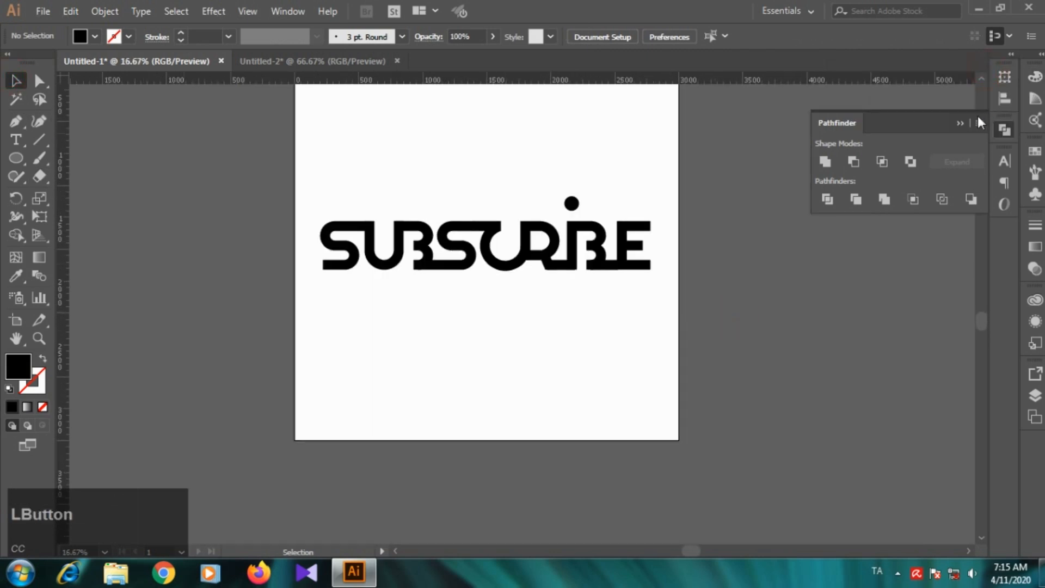
click(961, 123)
scroll(534, 264, up, 1)
click(532, 288)
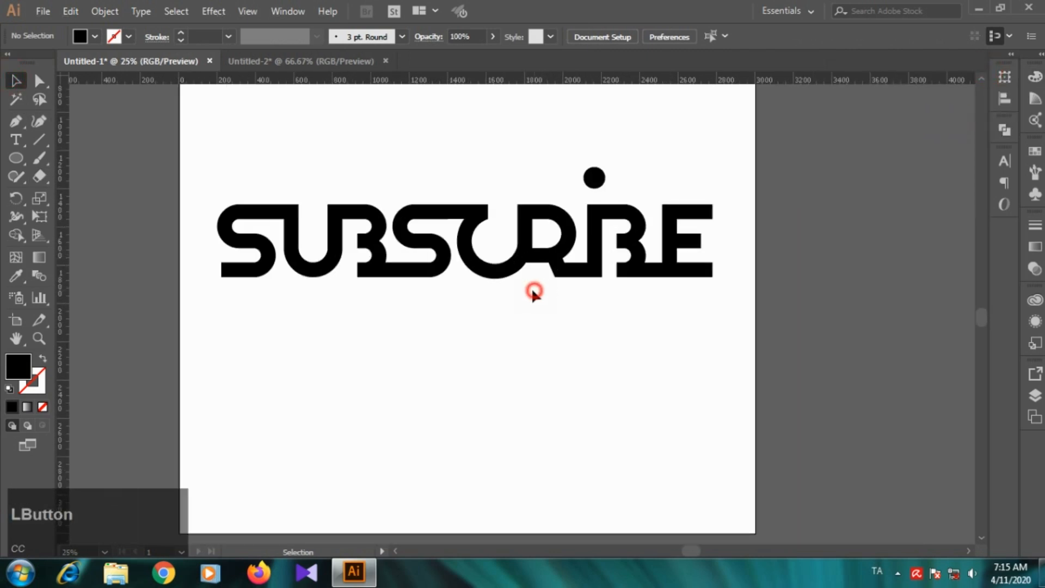
Step: Select all the wordmark's shapes, including the dot, and open the Pathfinder options
drag(181, 139, 663, 332)
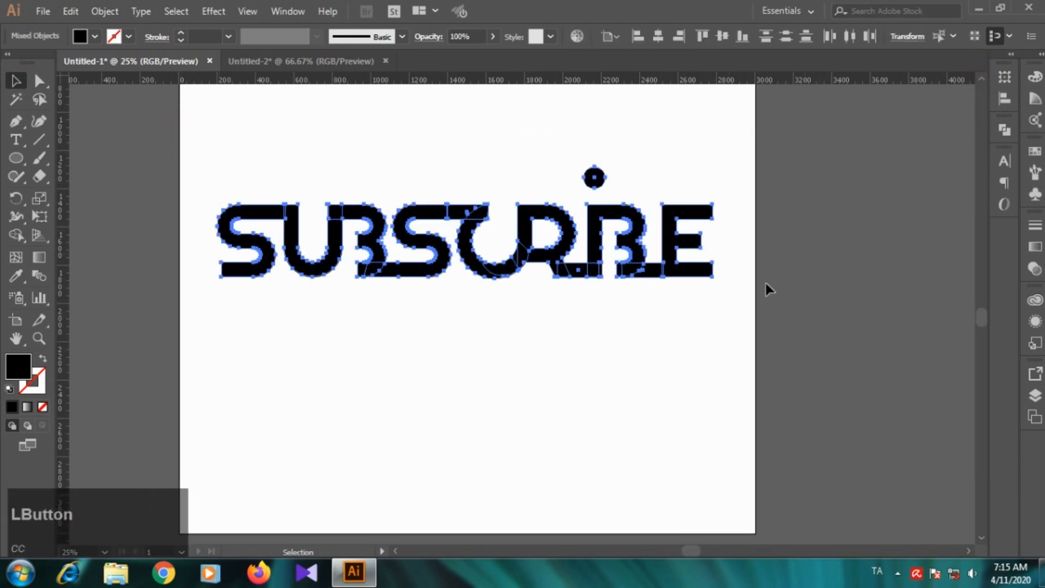
click(1008, 129)
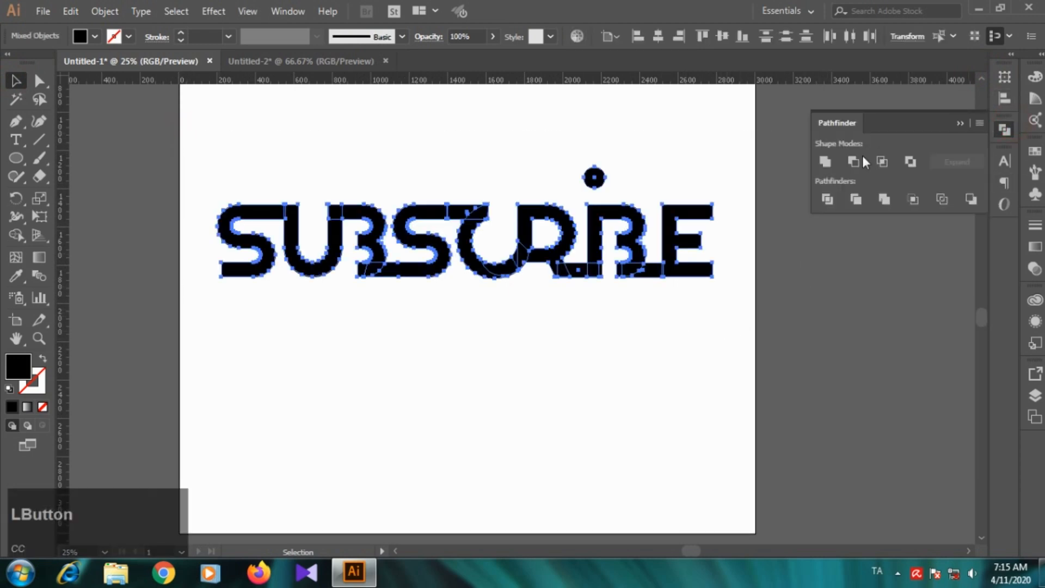